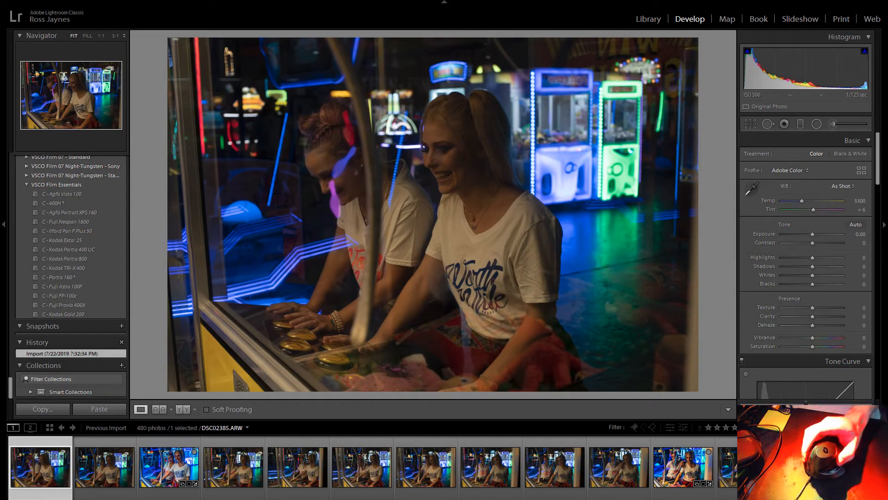
# Go to the already edited photo DSC02387.ARW and look at its two subjects up close.
pyautogui.press('Right')
pyautogui.press('Right')
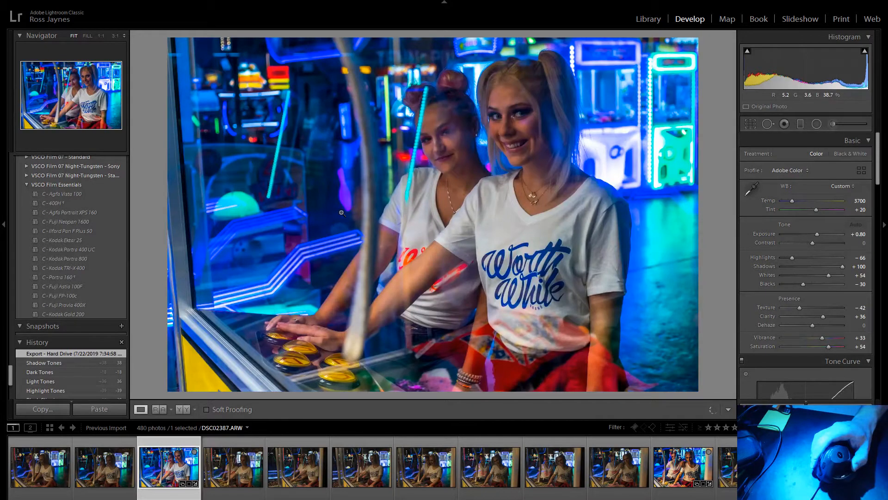
pyautogui.click(480, 141)
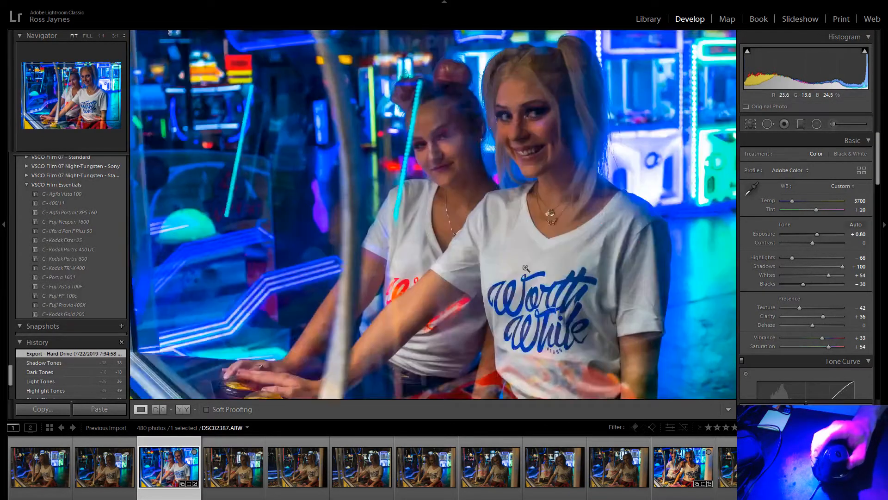
pyautogui.click(500, 169)
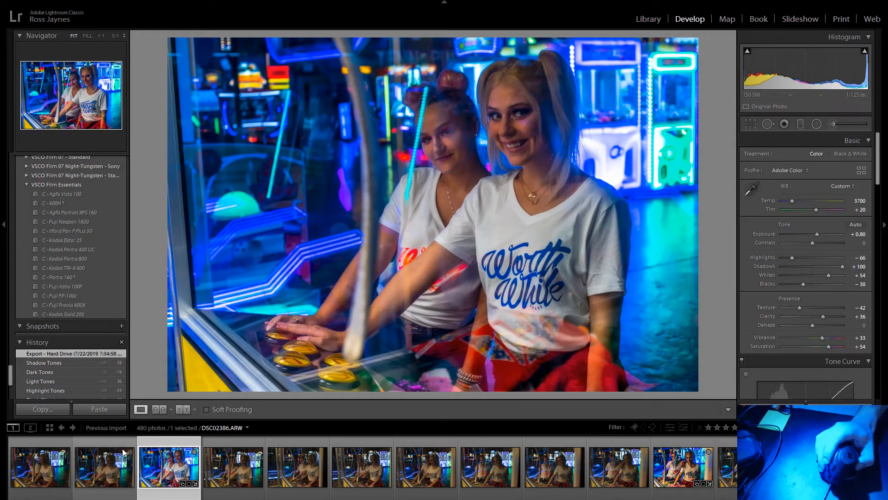
# Open the unedited photo DSC02386.ARW and check the focus on the faces at 1:1.
pyautogui.click(105, 467)
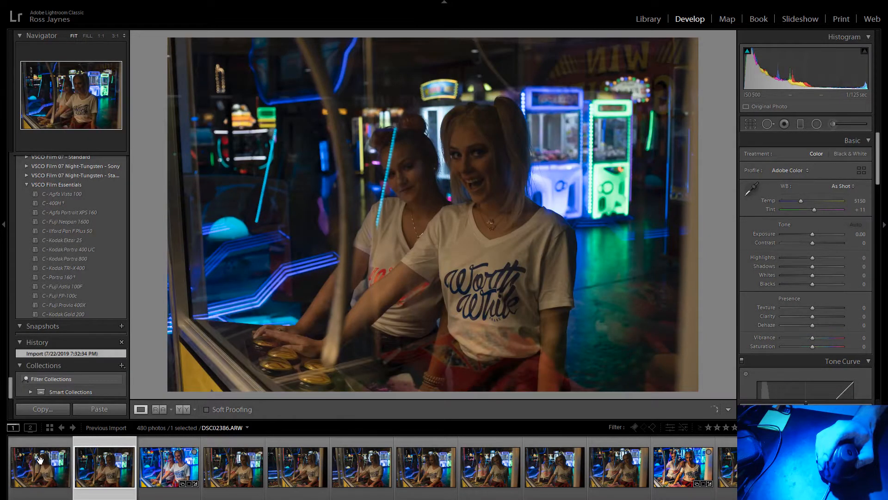
pyautogui.click(40, 460)
pyautogui.click(105, 464)
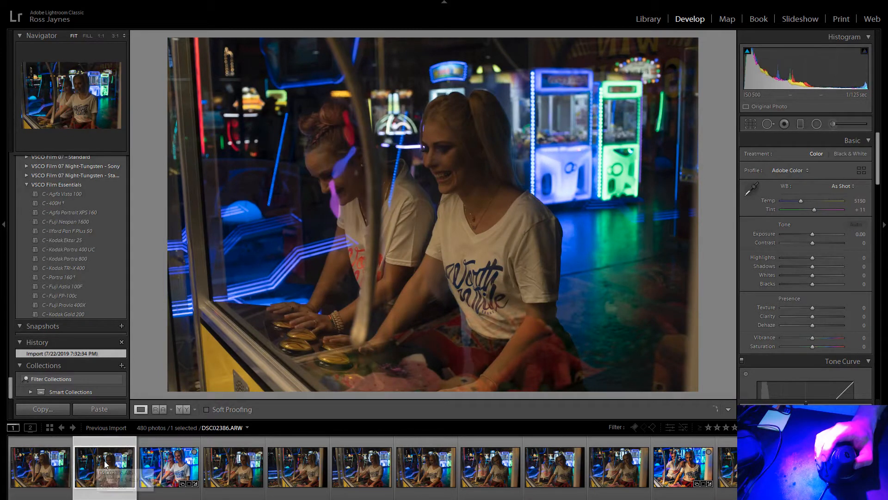
pyautogui.click(417, 169)
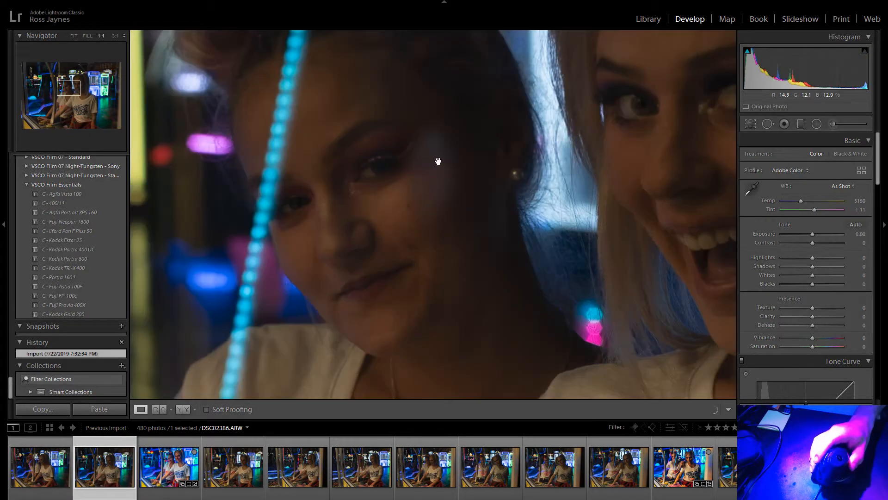
pyautogui.click(436, 158)
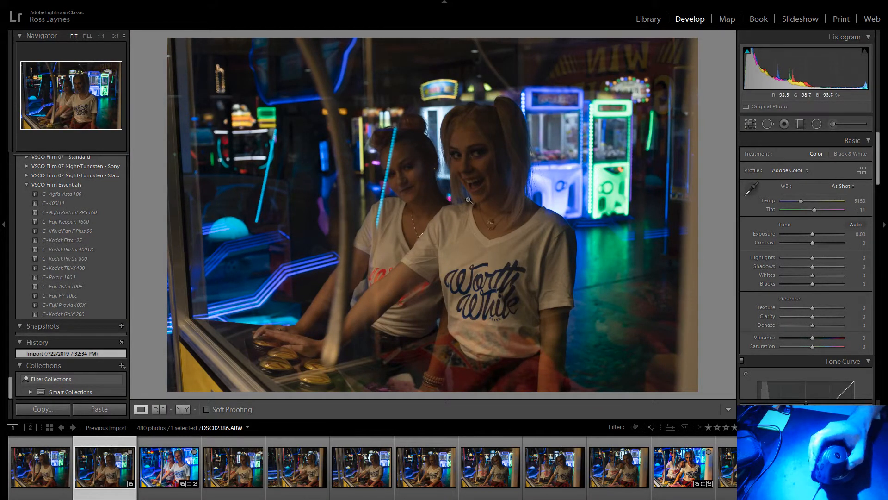
# Check the faces in DSC02386.ARW up close, then raise Shadows to +100.
pyautogui.scroll(10, 97, 201)
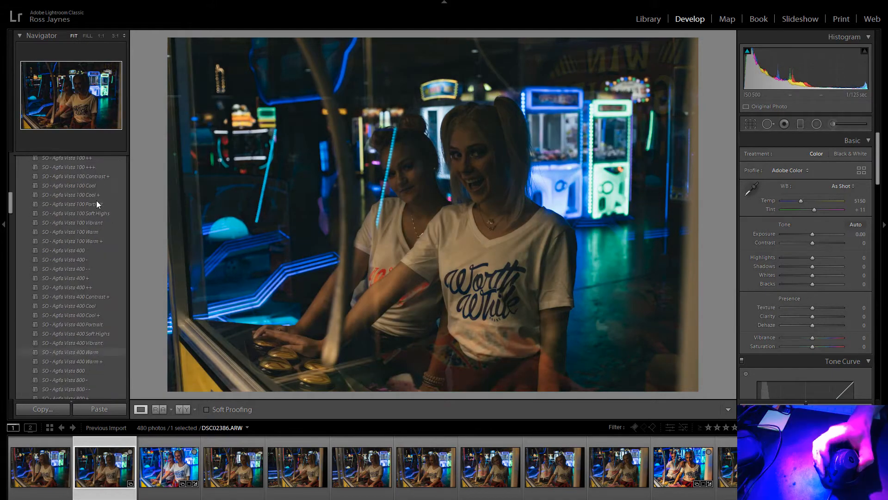
pyautogui.scroll(10, 93, 204)
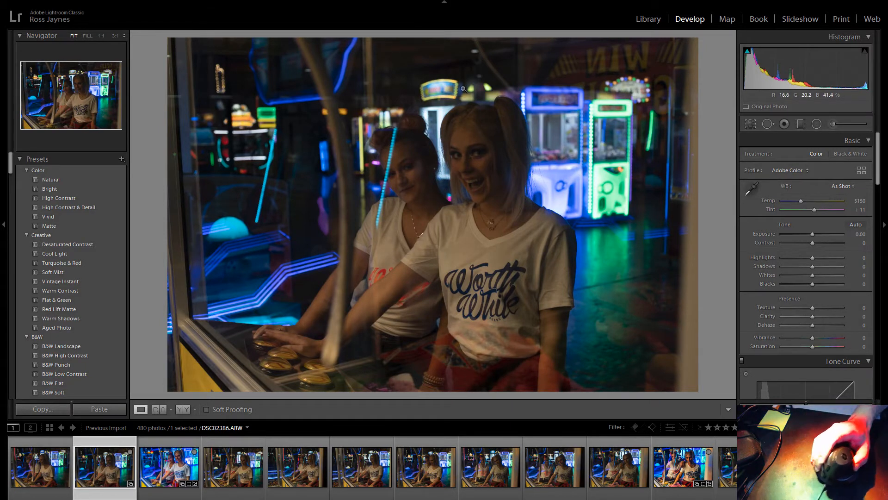
pyautogui.click(480, 145)
pyautogui.moveTo(438, 220); pyautogui.dragTo(720, 139)
pyautogui.moveTo(372, 75); pyautogui.dragTo(404, 200)
pyautogui.click(404, 199)
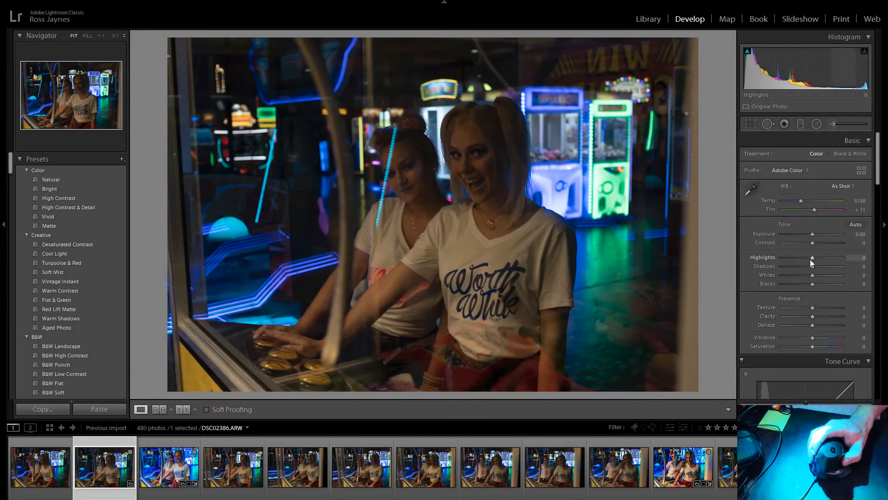
pyautogui.moveTo(818, 266); pyautogui.dragTo(879, 263)
# Examine both women's hair and faces at 1:1 for detail in the brightened shadows.
pyautogui.click(569, 140)
pyautogui.moveTo(372, 107); pyautogui.dragTo(565, 258)
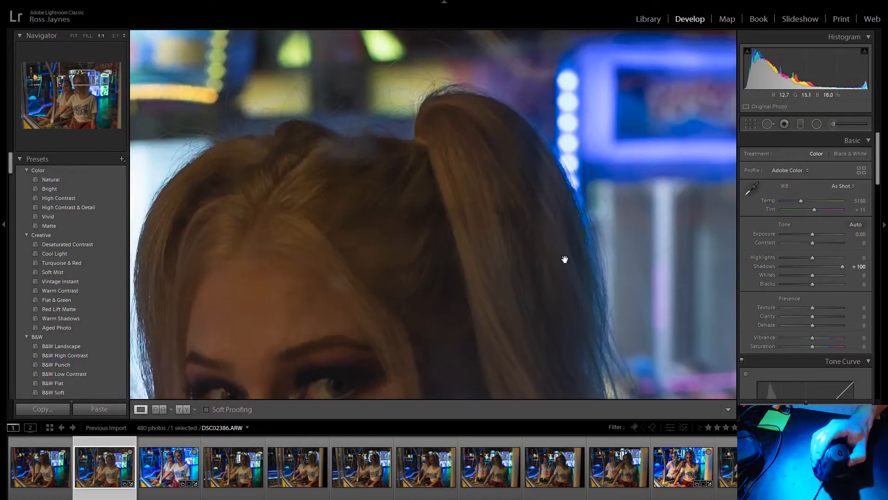
pyautogui.moveTo(345, 158); pyautogui.dragTo(425, 133)
pyautogui.moveTo(326, 170); pyautogui.dragTo(498, 93)
pyautogui.moveTo(324, 92); pyautogui.dragTo(448, 92)
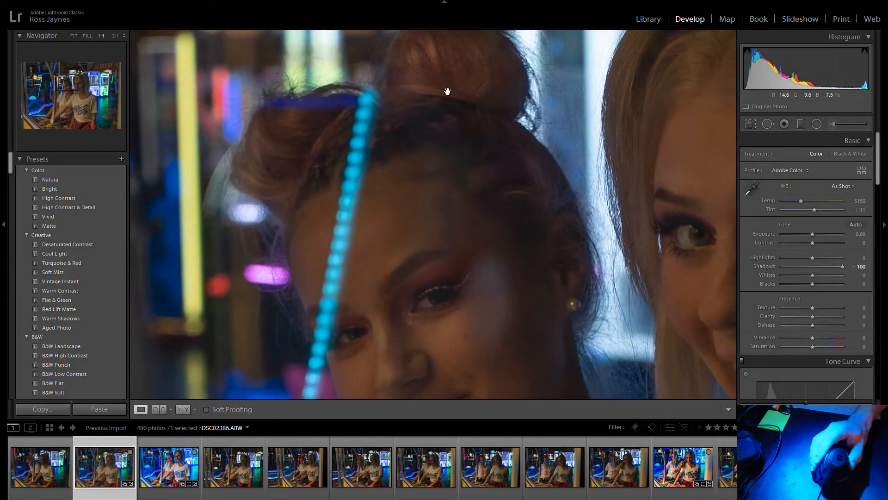
pyautogui.click(423, 202)
pyautogui.click(481, 144)
pyautogui.moveTo(215, 273); pyautogui.dragTo(455, 202)
pyautogui.click(455, 202)
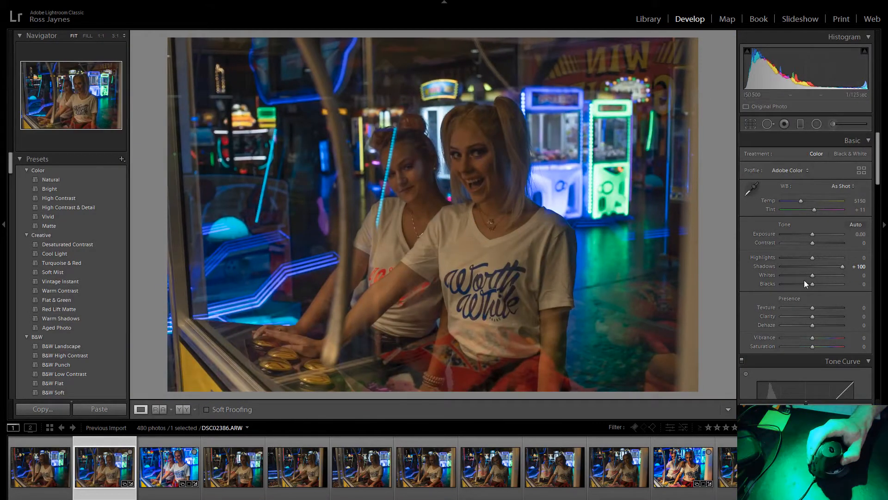
# Set Whites to +88 and Clarity to +44.
pyautogui.moveTo(814, 276); pyautogui.dragTo(841, 276)
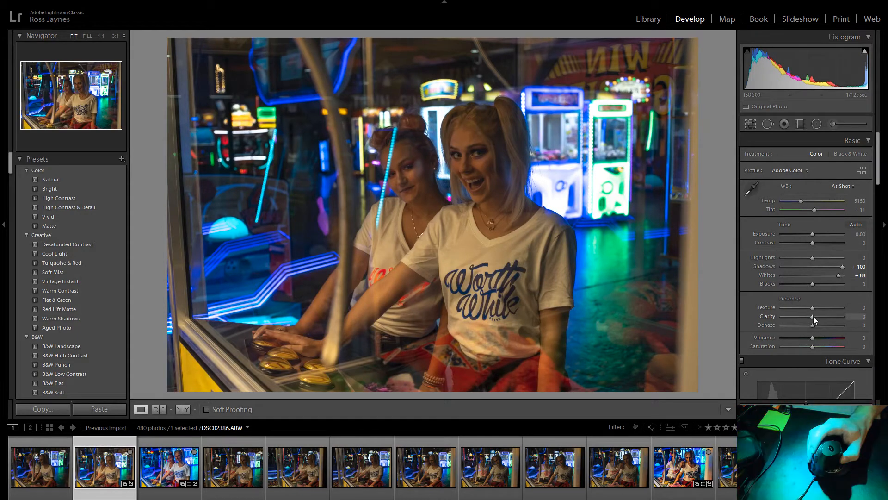
pyautogui.moveTo(813, 315); pyautogui.dragTo(827, 317)
# Sample the white balance from the front woman's white T-shirt and set Texture to -30.
pyautogui.click(751, 190)
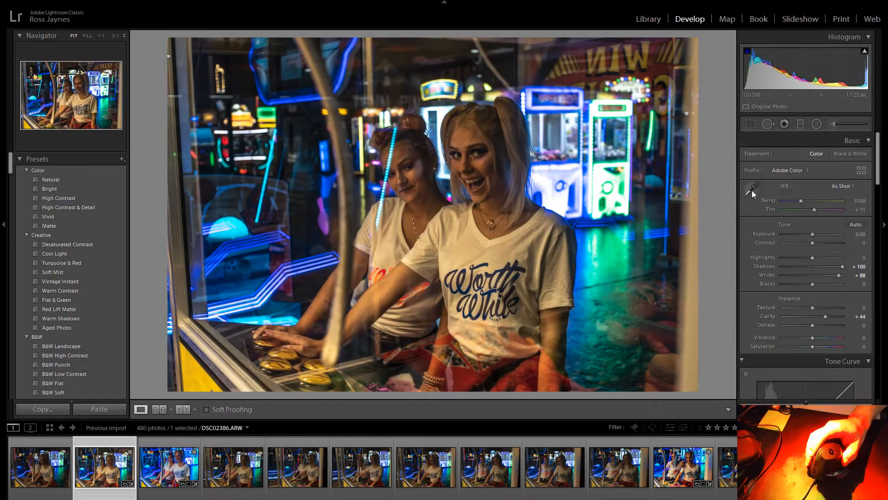
pyautogui.click(461, 266)
pyautogui.moveTo(792, 313)
pyautogui.mouseDown()
pyautogui.moveTo(785, 315)
pyautogui.moveTo(803, 309)
pyautogui.mouseUp()
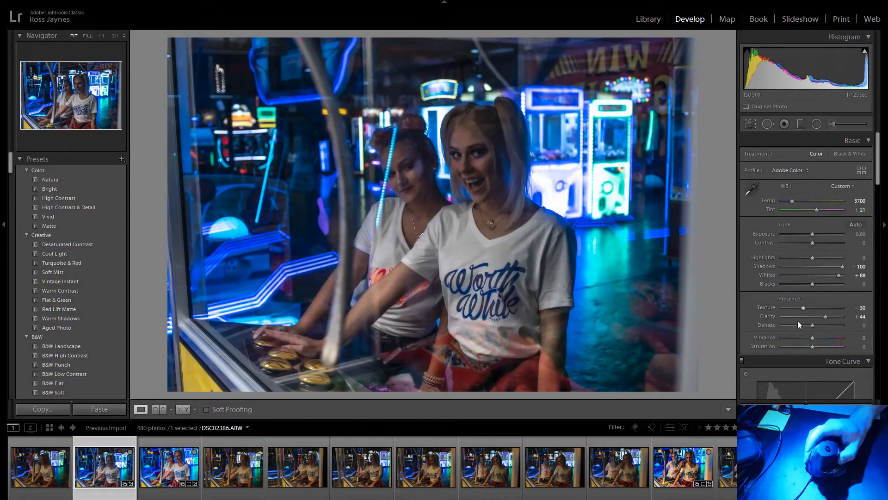
# Warm the white balance to a Temp of 4137 and boost the colors with Vibrance +44 and Saturation +48.
pyautogui.moveTo(793, 200); pyautogui.dragTo(795, 200)
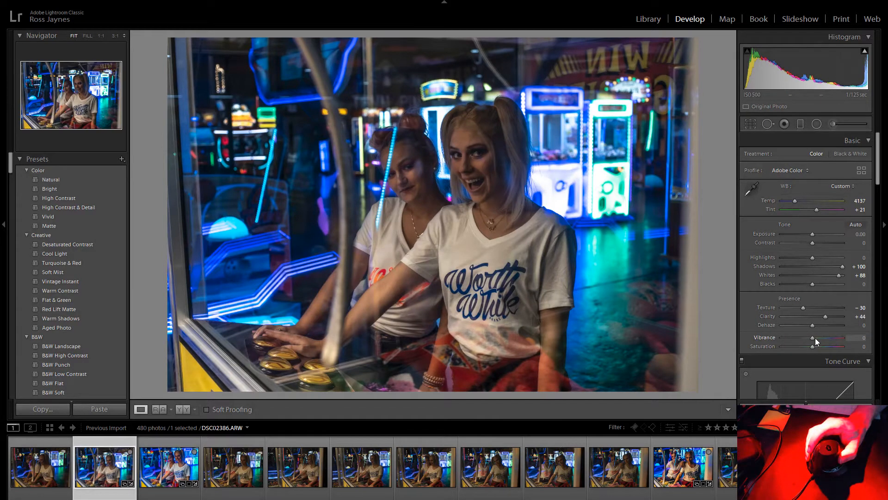
pyautogui.moveTo(815, 338); pyautogui.dragTo(826, 345)
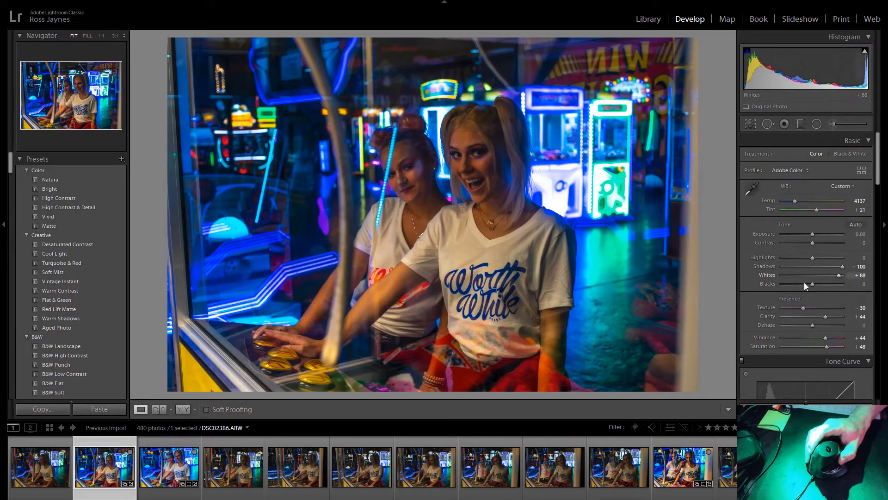
# Rebalance the photo's tones to Highlights -53, Shadows +51, Whites +91 and Blacks +44.
pyautogui.moveTo(814, 284); pyautogui.dragTo(848, 280)
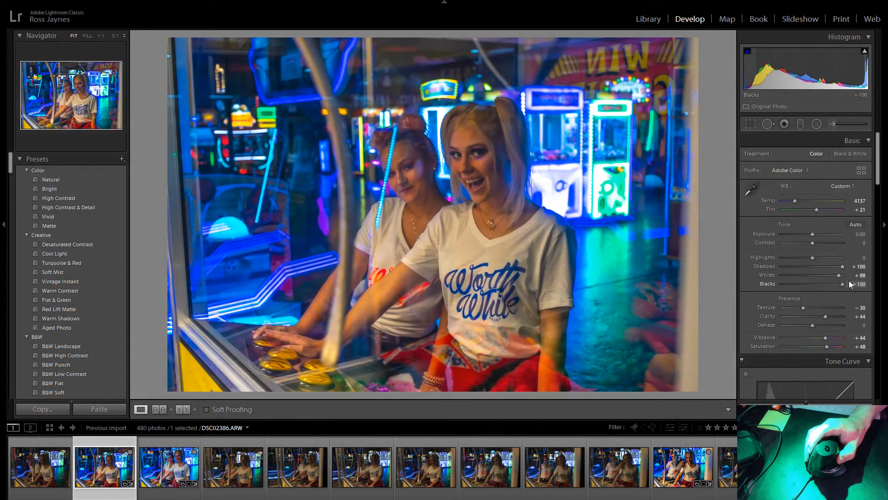
pyautogui.moveTo(814, 256)
pyautogui.mouseDown()
pyautogui.moveTo(775, 265)
pyautogui.moveTo(818, 257)
pyautogui.moveTo(762, 255)
pyautogui.moveTo(865, 261)
pyautogui.moveTo(755, 265)
pyautogui.moveTo(809, 265)
pyautogui.moveTo(800, 265)
pyautogui.mouseUp()
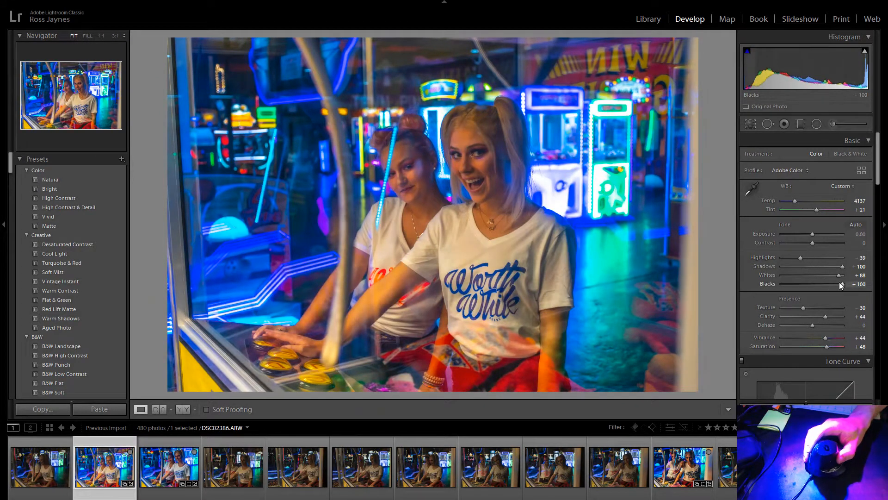
pyautogui.moveTo(841, 286); pyautogui.dragTo(825, 287)
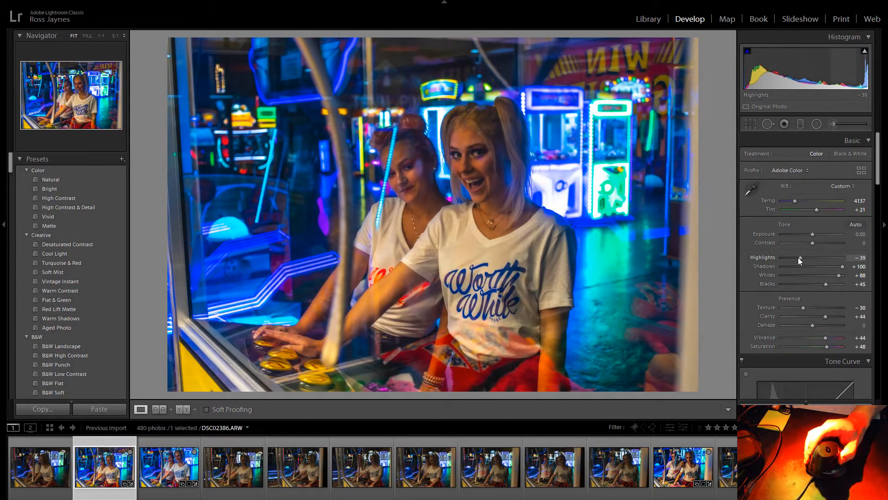
pyautogui.moveTo(798, 257); pyautogui.dragTo(765, 260)
pyautogui.moveTo(834, 288)
pyautogui.mouseDown()
pyautogui.moveTo(810, 293)
pyautogui.moveTo(836, 274)
pyautogui.mouseUp()
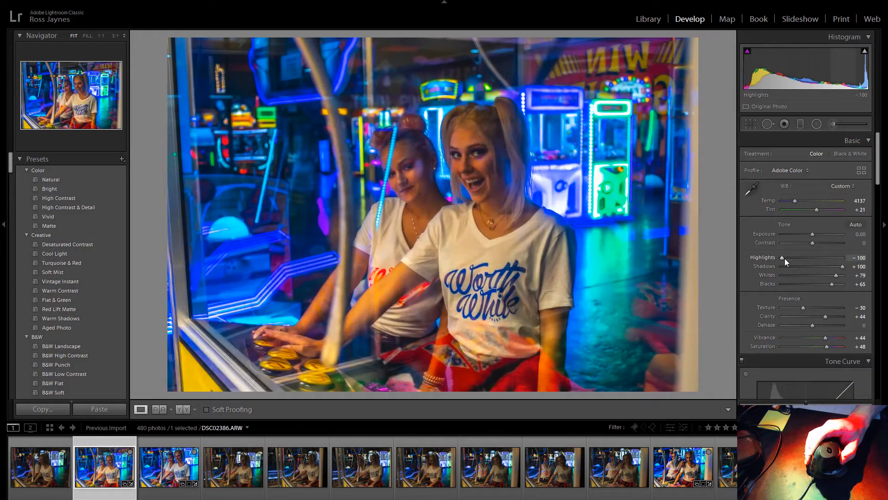
pyautogui.moveTo(782, 258); pyautogui.dragTo(841, 275)
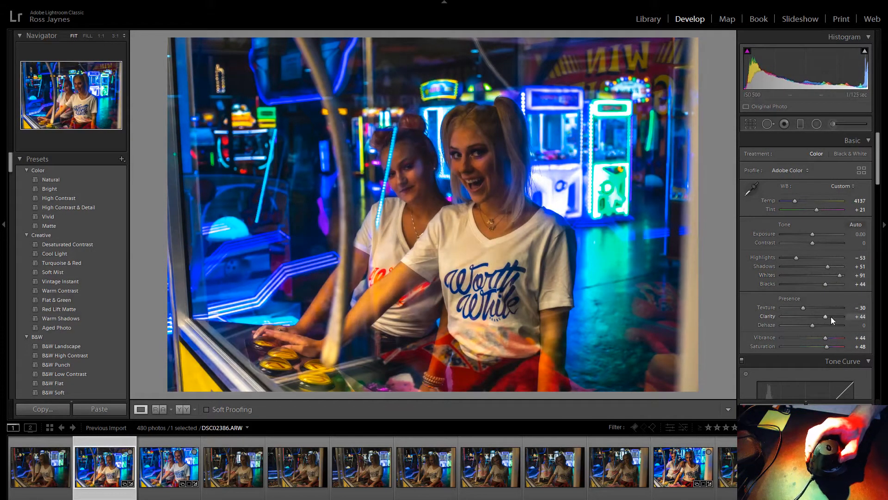
# Set Clarity to +94 and lower the tone curve regions to Highlights -39, Lights -17, Darks -13 and Shadows -7.
pyautogui.moveTo(831, 316)
pyautogui.mouseDown()
pyautogui.moveTo(849, 314)
pyautogui.moveTo(840, 315)
pyautogui.mouseUp()
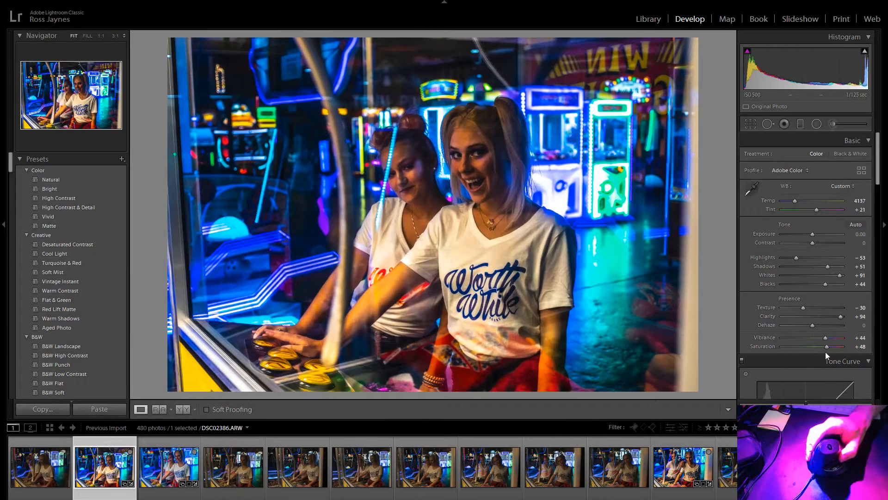
pyautogui.scroll(-5, 790, 355)
pyautogui.moveTo(811, 290); pyautogui.dragTo(810, 317)
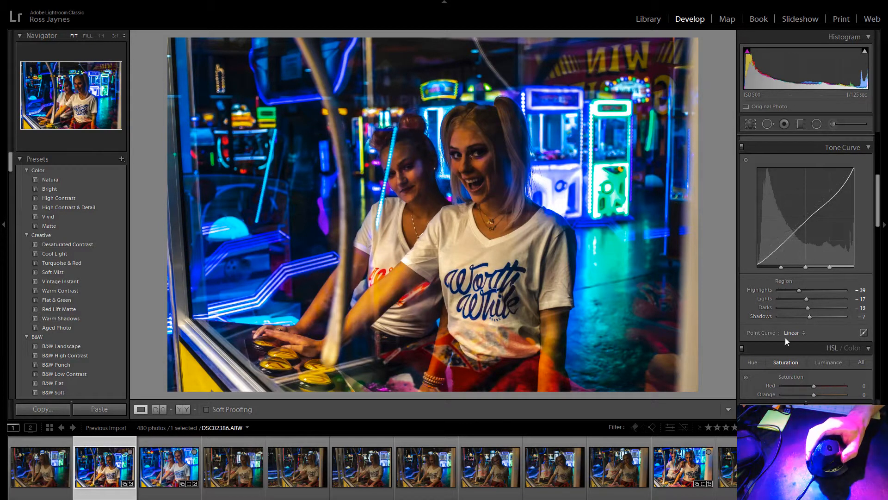
# Browse the arcade photos from DSC02388.ARW onward, comparing poses to find another candidate for editing.
pyautogui.click(216, 490)
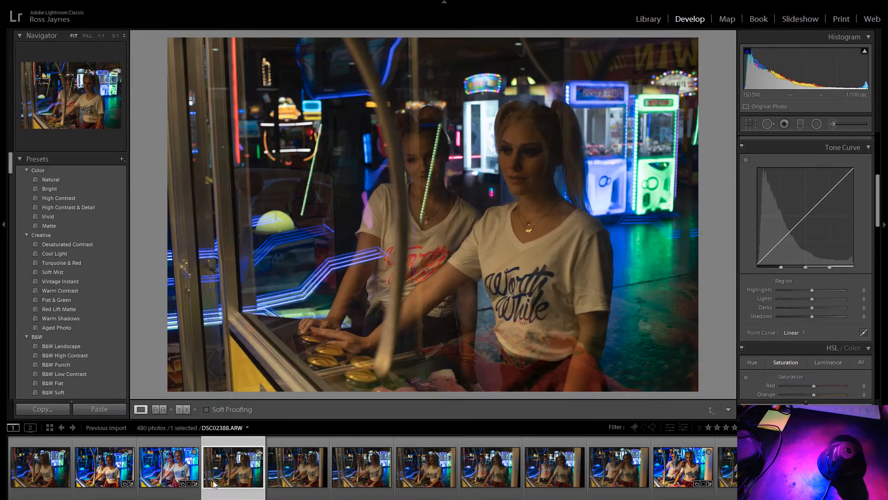
pyautogui.press('Right')
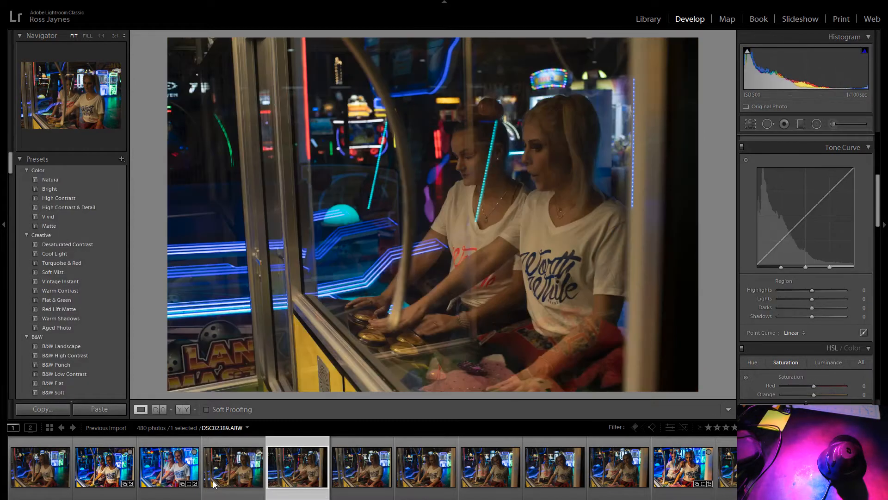
pyautogui.press('Right')
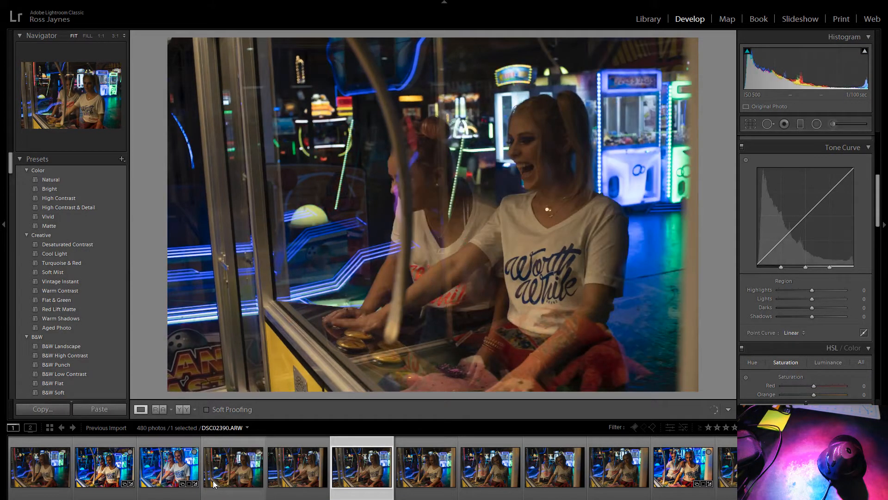
pyautogui.press('Right')
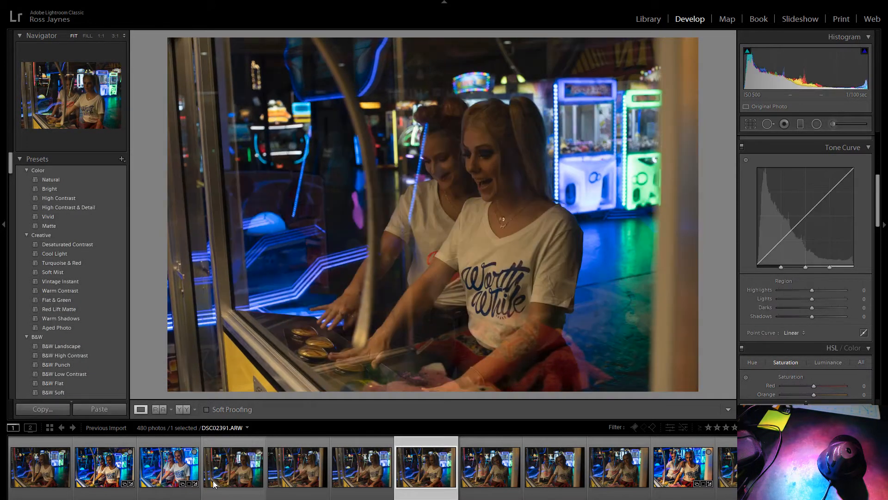
pyautogui.press('Right')
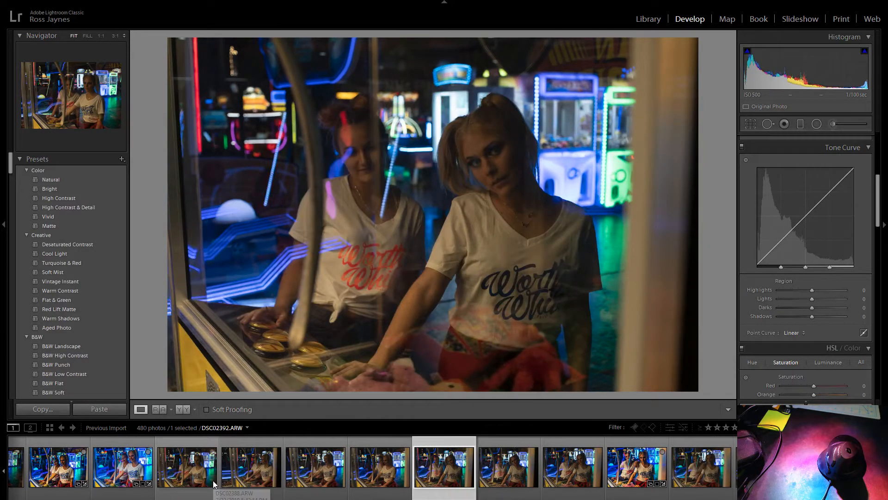
pyautogui.press('Left')
pyautogui.press('Left')
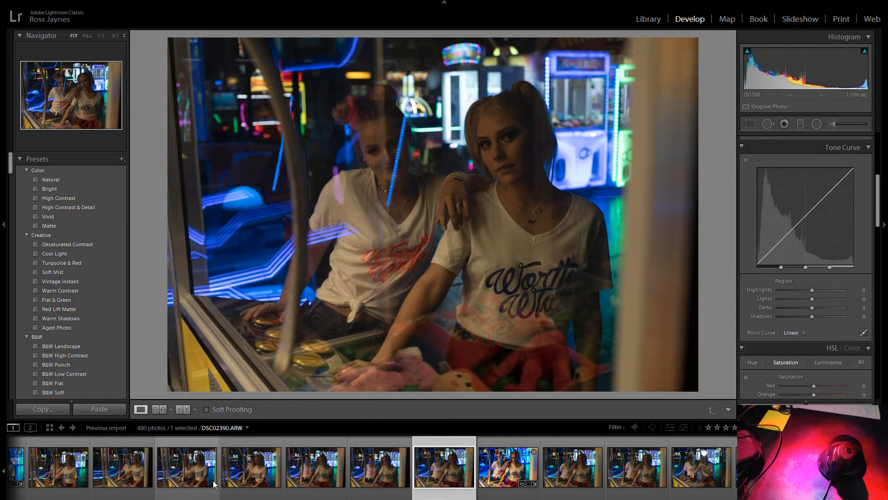
pyautogui.press('Right')
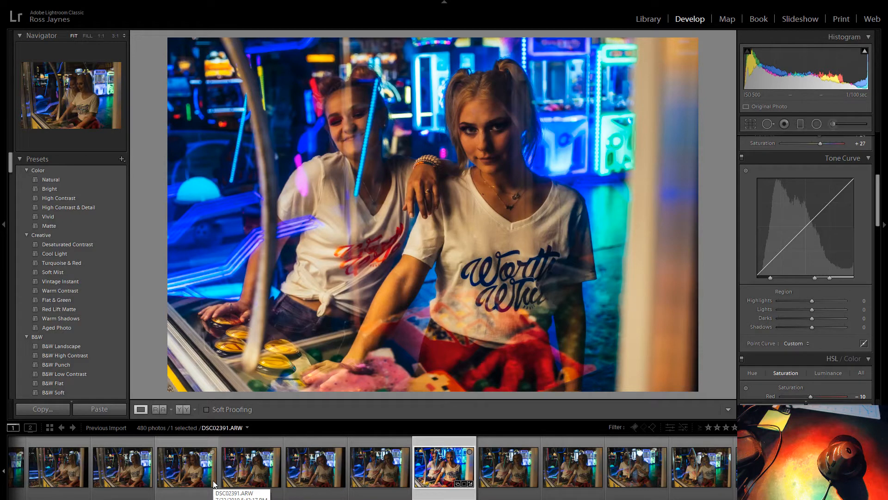
pyautogui.press('Right')
pyautogui.press('Right')
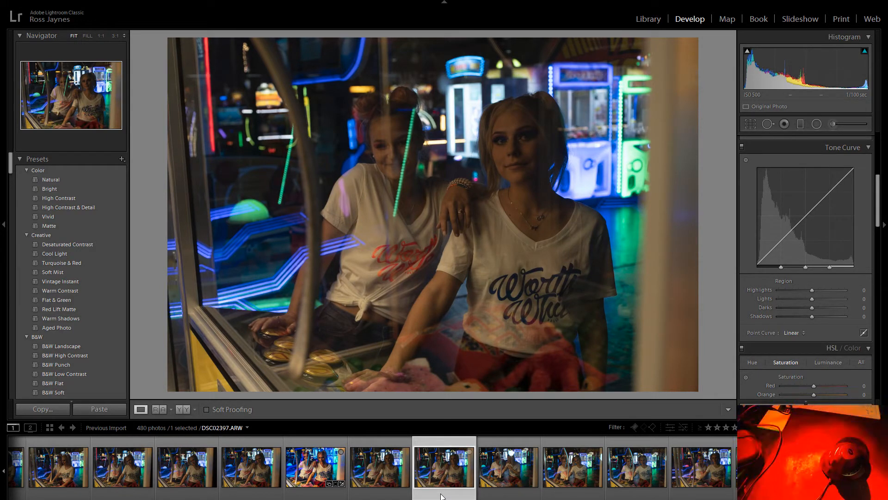
# Check the focus on the rear woman's face in DSC02397.ARW at 1:1, then view DSC02398.ARW.
pyautogui.click(393, 146)
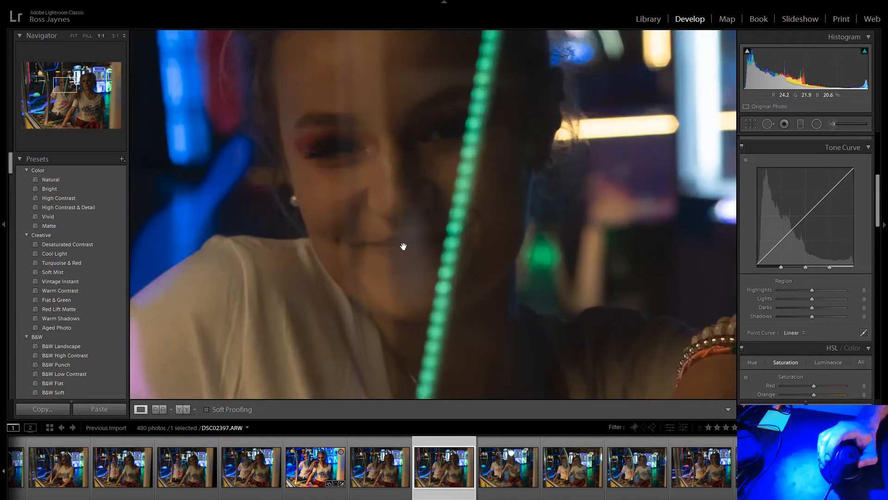
pyautogui.click(402, 245)
pyautogui.click(509, 468)
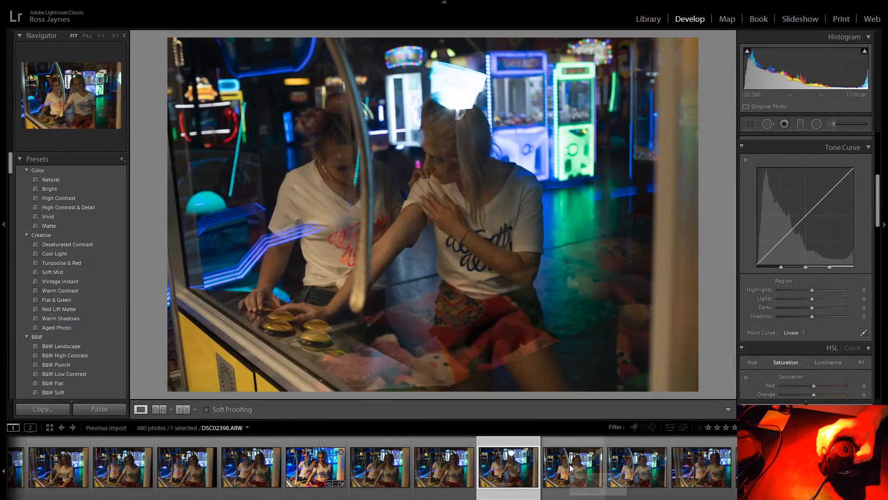
# Compare the arcade shots from DSC02399.ARW onward and select DSC02405.ARW for editing.
pyautogui.click(571, 468)
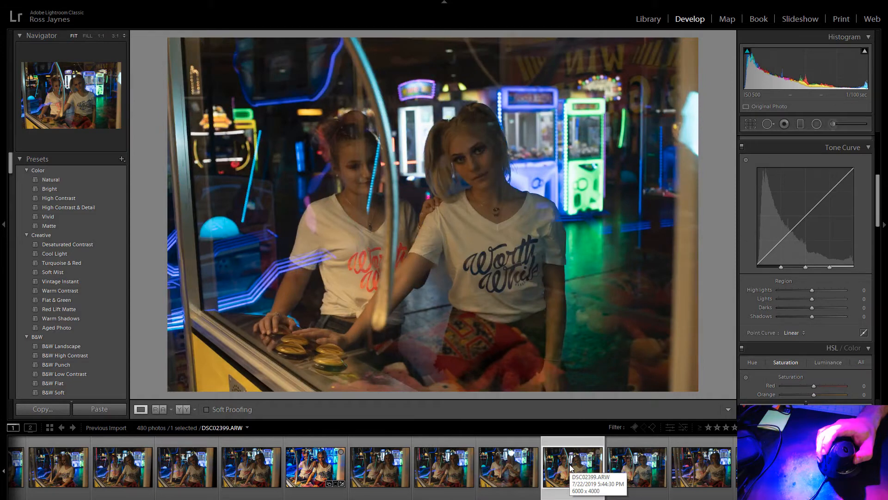
pyautogui.click(641, 467)
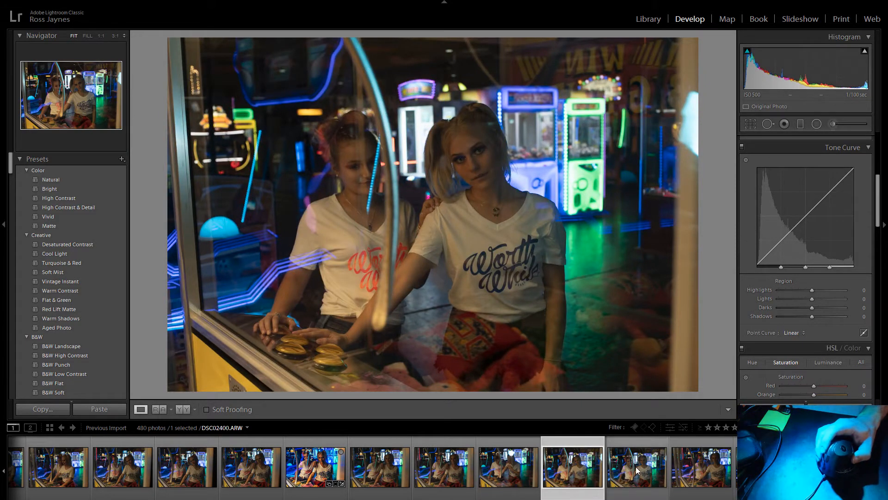
pyautogui.scroll(-3, 643, 465)
pyautogui.click(402, 472)
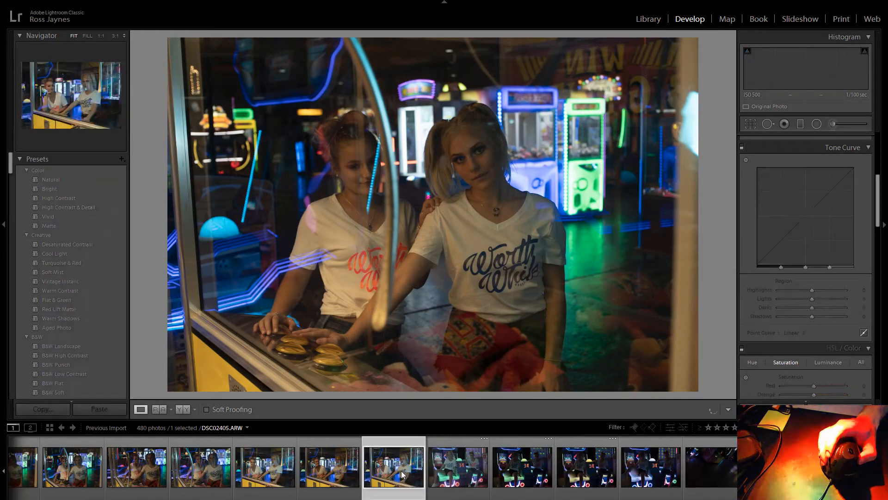
pyautogui.press('Left')
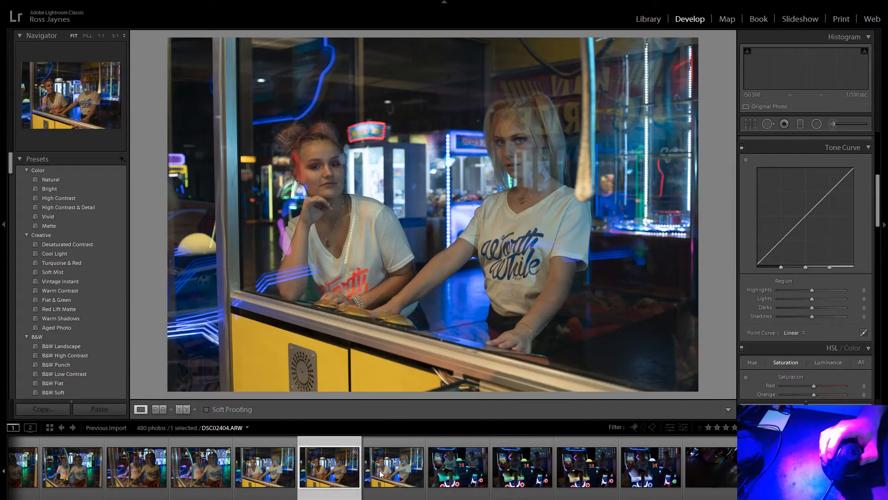
pyautogui.click(406, 474)
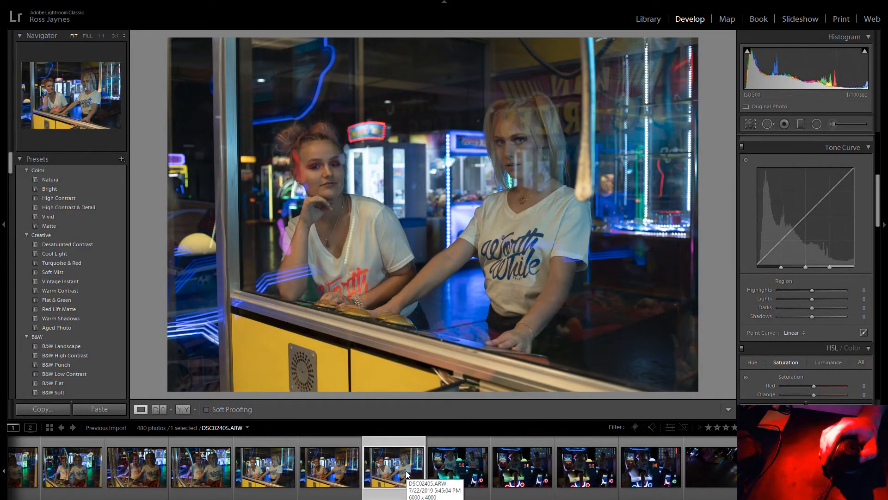
# Crop DSC02405.ARW slightly at its original aspect ratio, trimming the upper and right edges of the image.
pyautogui.click(751, 124)
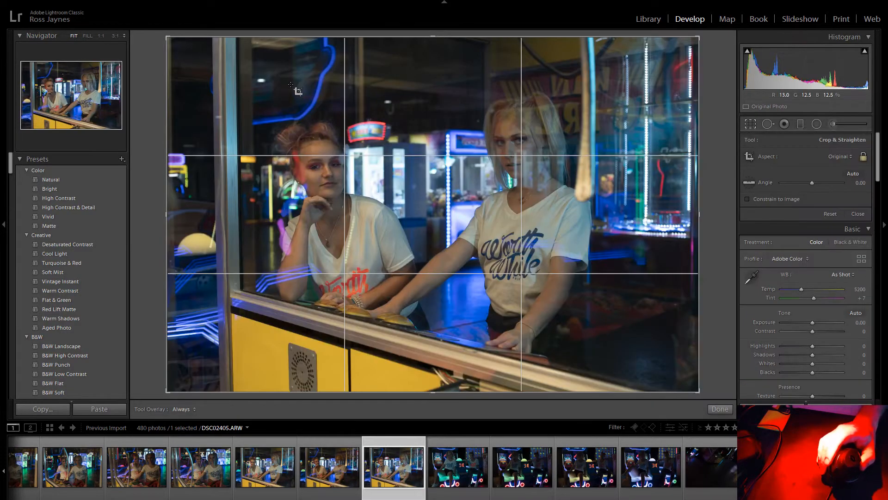
pyautogui.moveTo(699, 37); pyautogui.dragTo(695, 42)
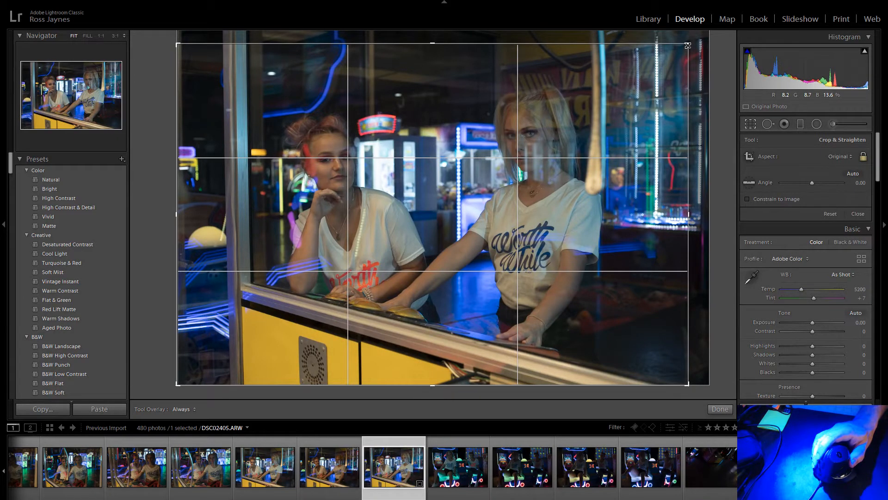
pyautogui.moveTo(687, 45); pyautogui.dragTo(690, 44)
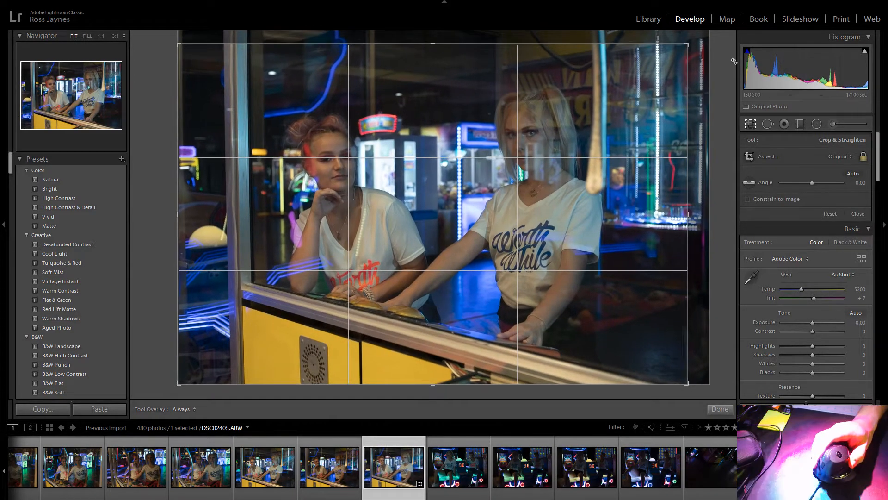
pyautogui.click(752, 125)
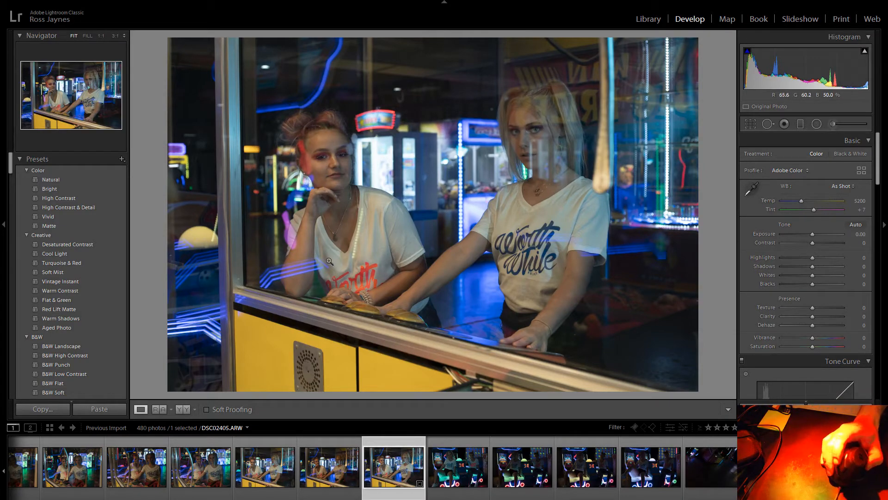
# Check both women's faces up close for focus and window reflections, inspecting the blonde woman's face at 1:1.
pyautogui.click(295, 260)
pyautogui.moveTo(384, 81); pyautogui.dragTo(364, 307)
pyautogui.moveTo(348, 39); pyautogui.dragTo(313, 231)
pyautogui.click(321, 188)
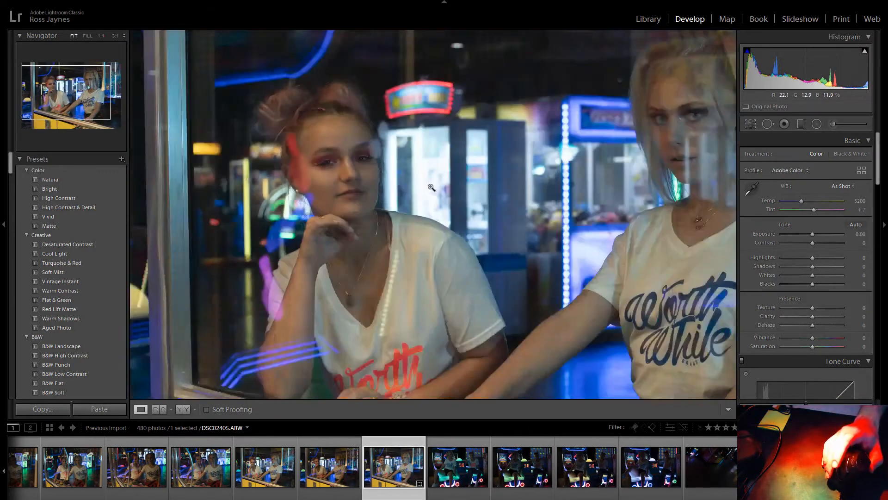
pyautogui.click(536, 141)
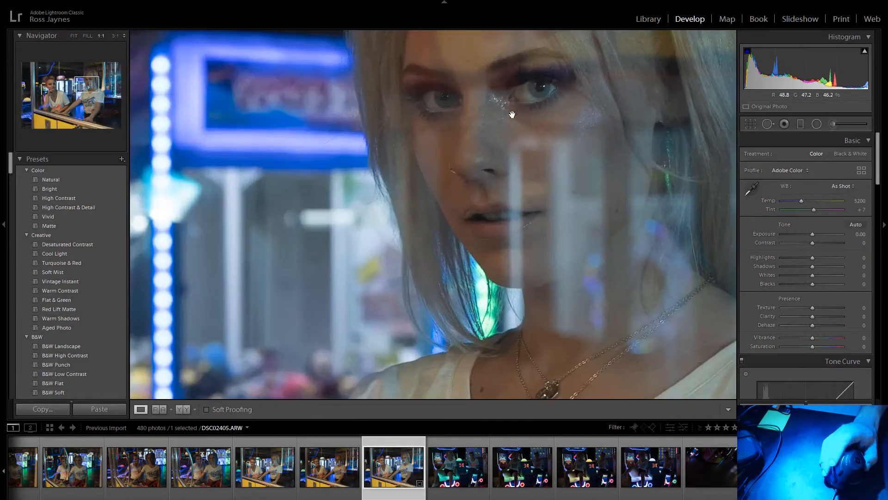
pyautogui.click(465, 151)
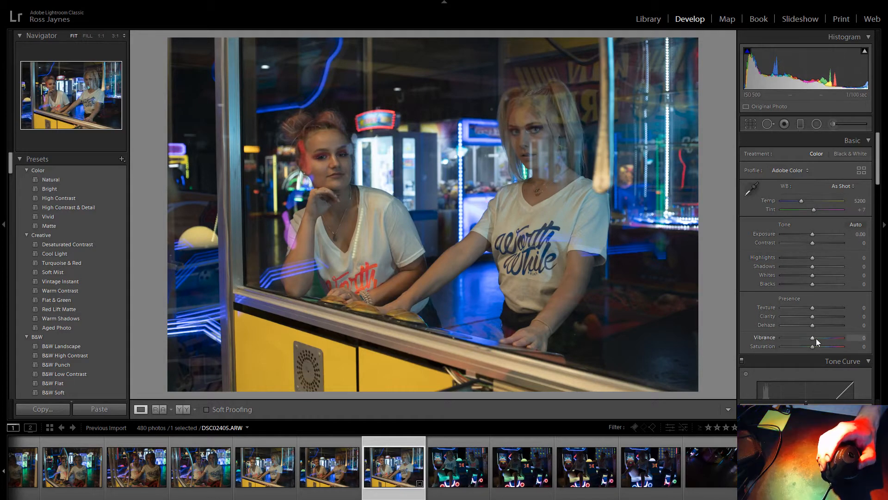
# Set Vibrance to +22, Saturation to +27, Texture to -28 and Clarity to +45, and cool the white balance Temp to 4595.
pyautogui.moveTo(813, 337)
pyautogui.mouseDown()
pyautogui.moveTo(830, 339)
pyautogui.moveTo(820, 350)
pyautogui.mouseUp()
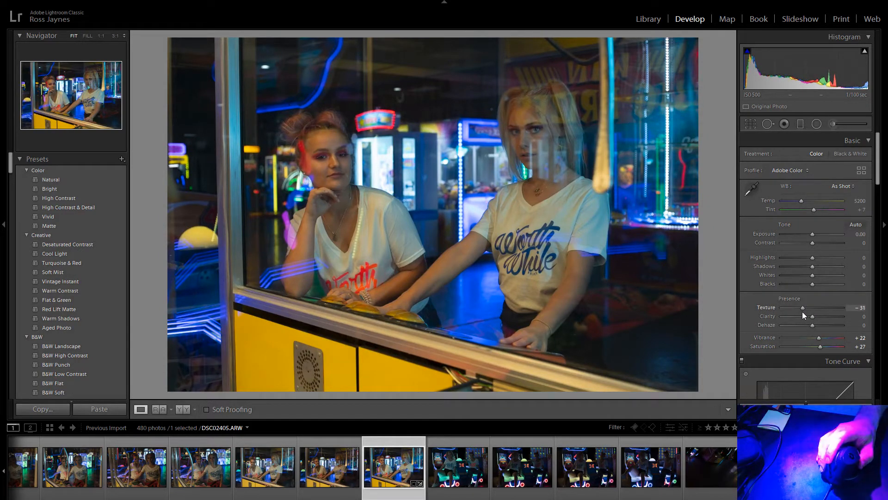
pyautogui.moveTo(803, 312); pyautogui.dragTo(804, 312)
pyautogui.scroll(-2, 827, 319)
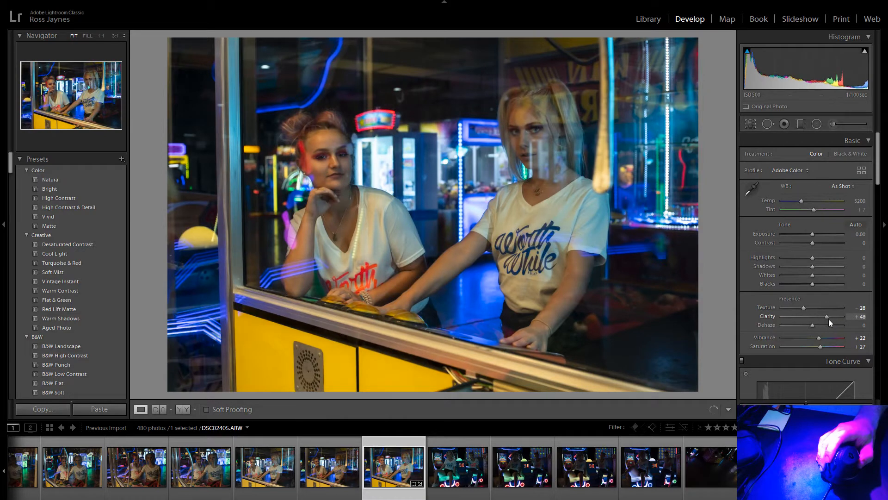
pyautogui.moveTo(827, 323); pyautogui.dragTo(828, 324)
pyautogui.moveTo(812, 258)
pyautogui.mouseDown()
pyautogui.moveTo(798, 259)
pyautogui.moveTo(820, 260)
pyautogui.moveTo(810, 262)
pyautogui.mouseUp()
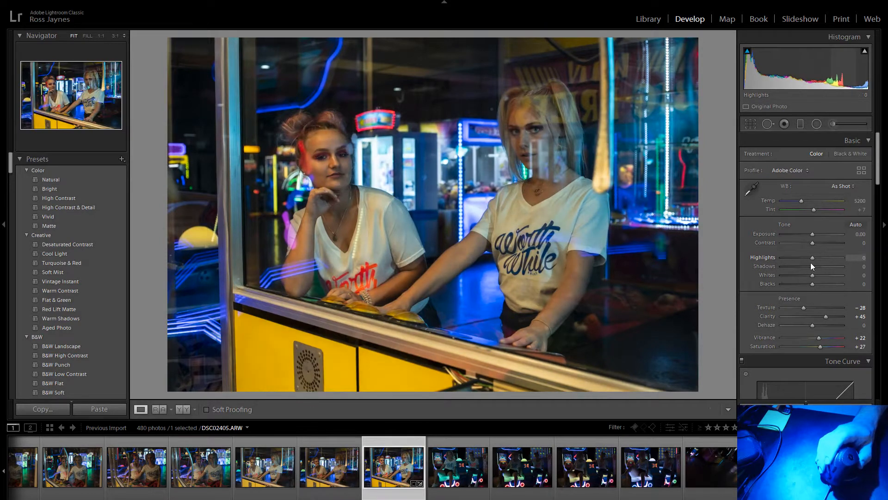
pyautogui.moveTo(802, 201); pyautogui.dragTo(799, 208)
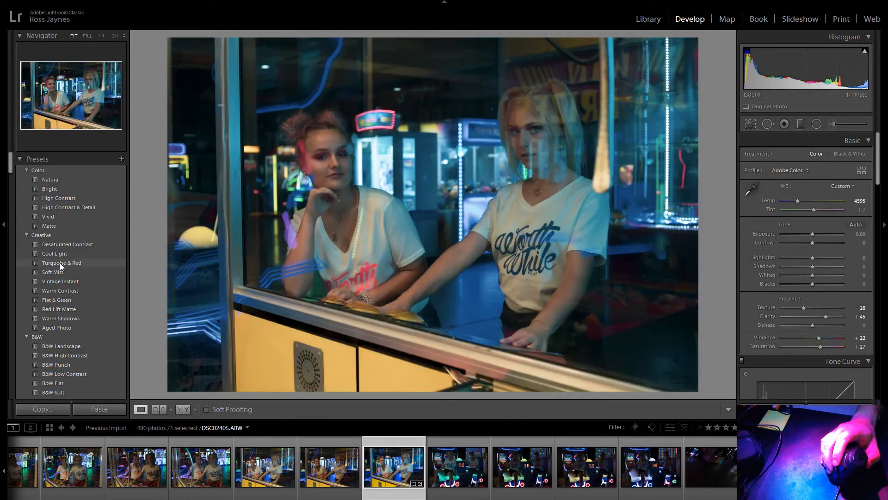
# Apply the Turquoise & Red preset to DSC02405.ARW and create a virtual copy of it.
pyautogui.click(61, 263)
pyautogui.rightClick(396, 463)
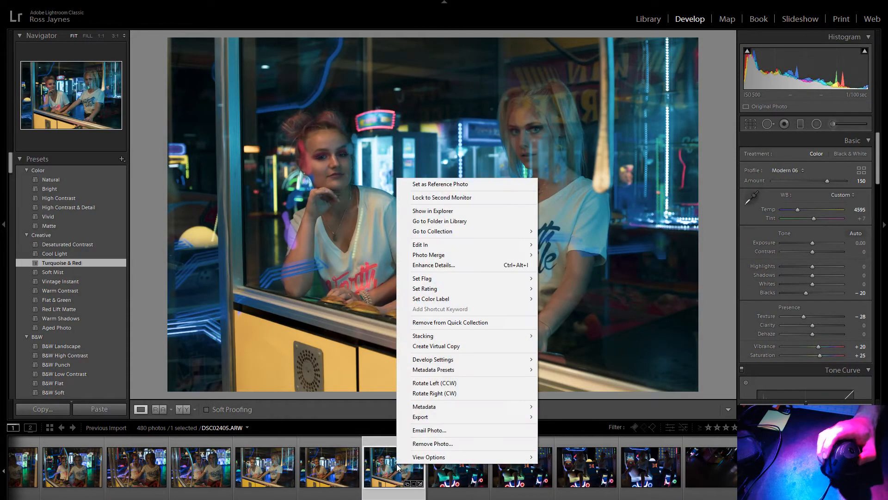
pyautogui.click(439, 346)
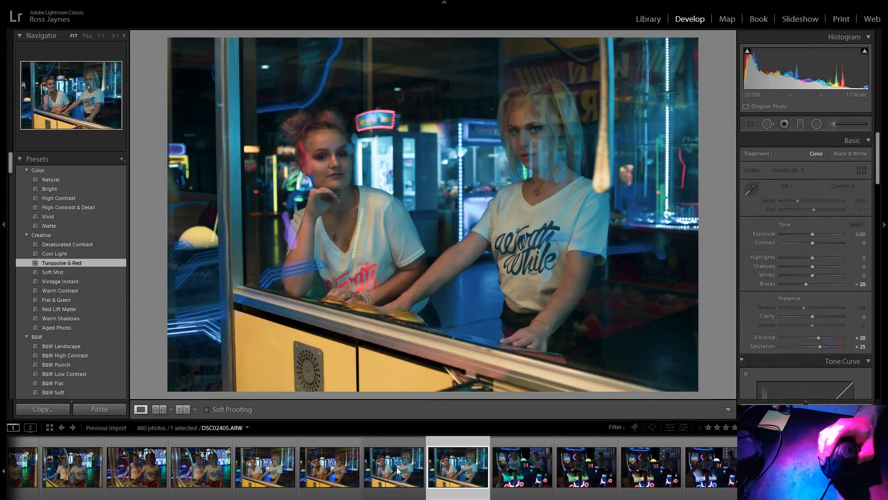
# Preview the B&W, RJ, Vintage Portraits and VSCO Film presets on the virtual copy to compare their looks.
pyautogui.scroll(-3, 71, 315)
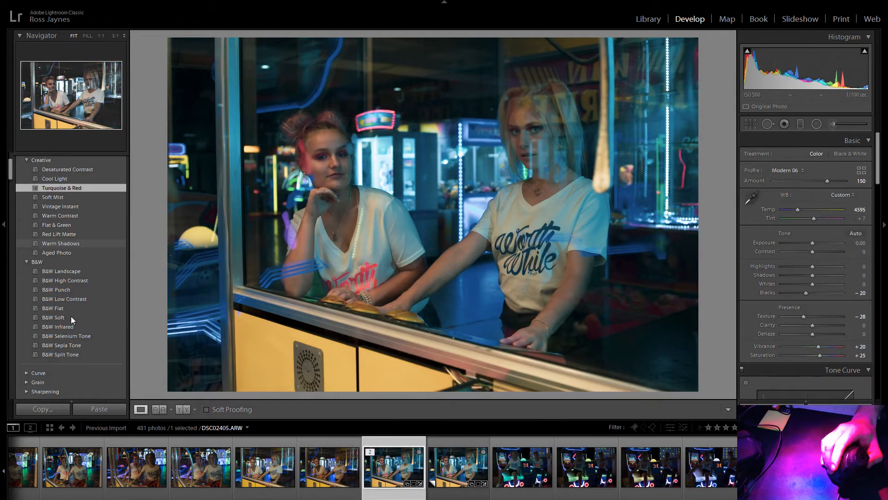
pyautogui.scroll(-3, 70, 315)
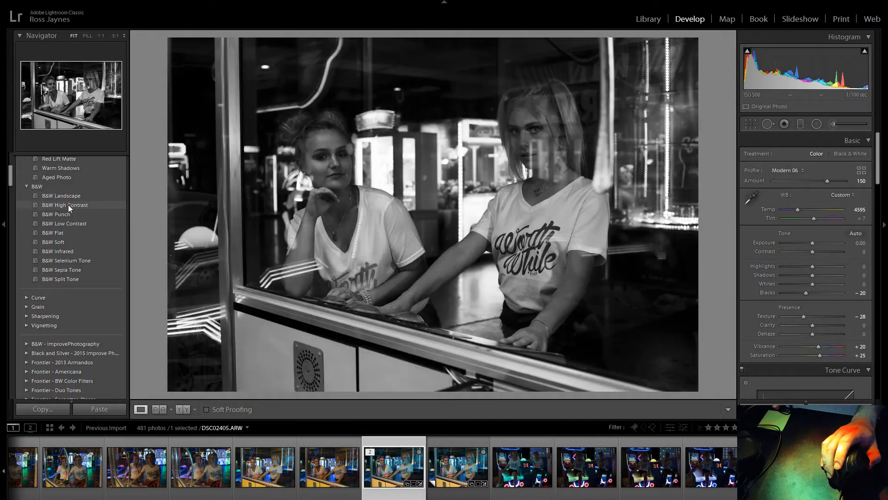
pyautogui.scroll(-10, 104, 301)
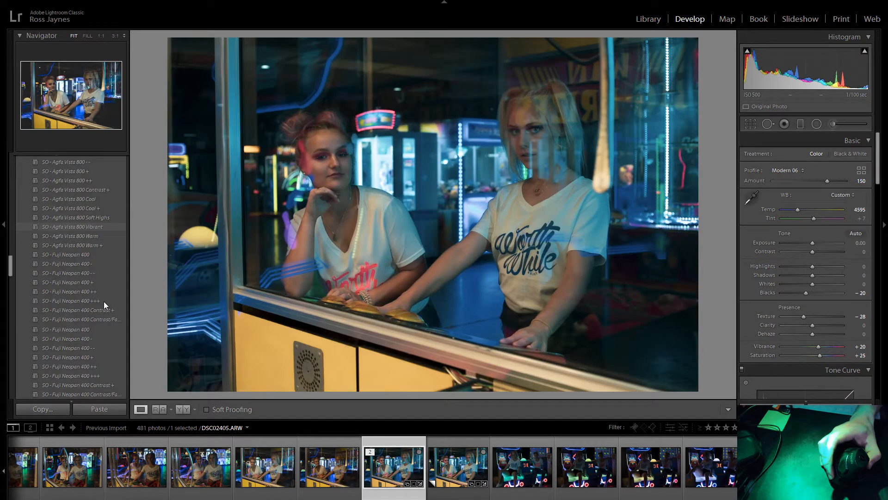
pyautogui.scroll(10, 104, 302)
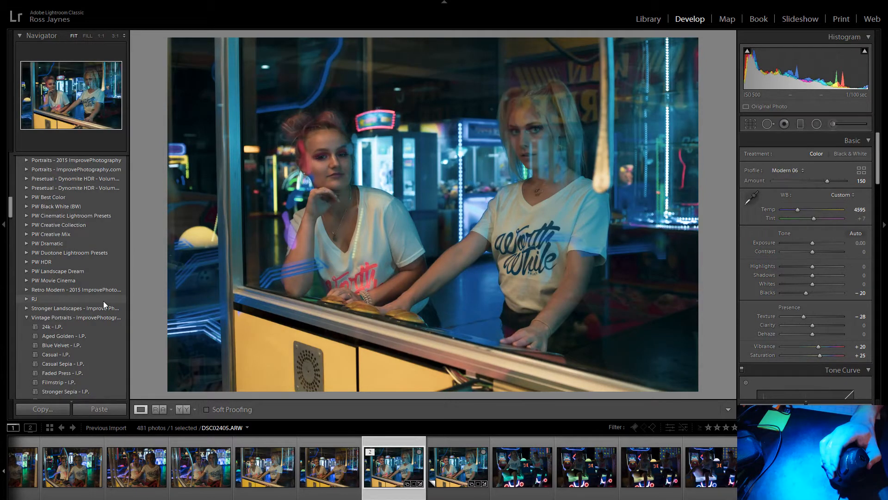
pyautogui.click(103, 300)
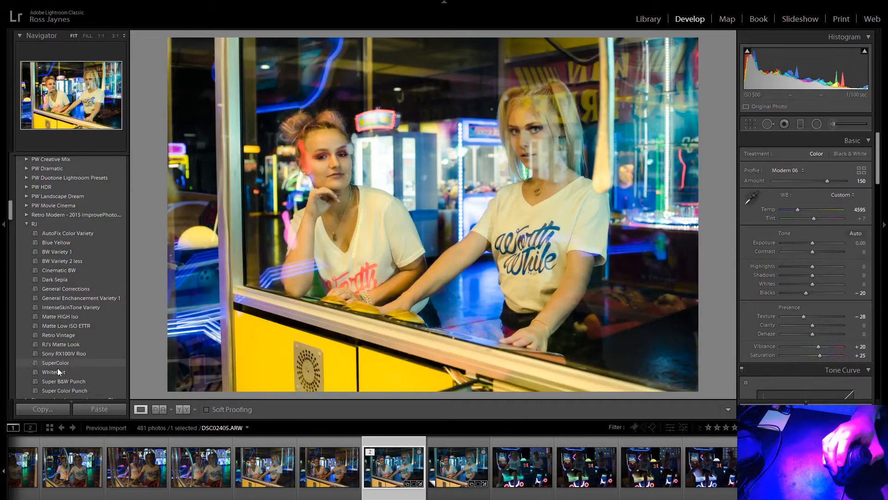
pyautogui.scroll(-3, 58, 368)
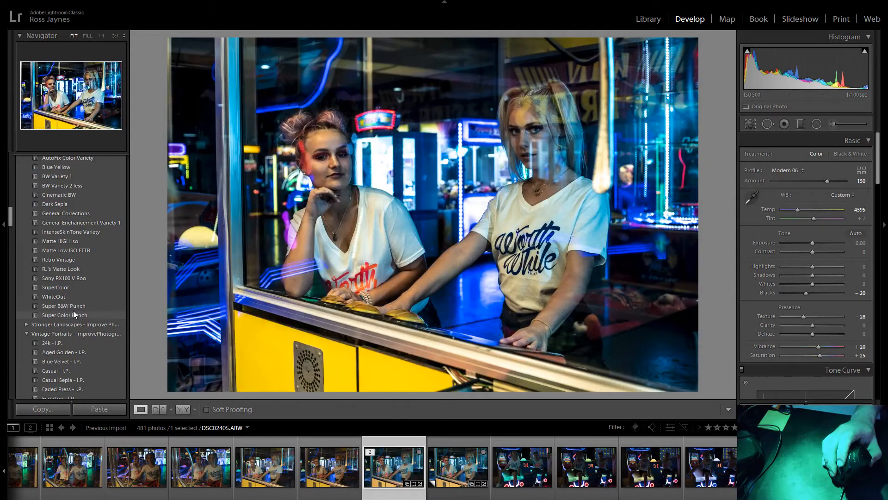
pyautogui.scroll(-10, 73, 310)
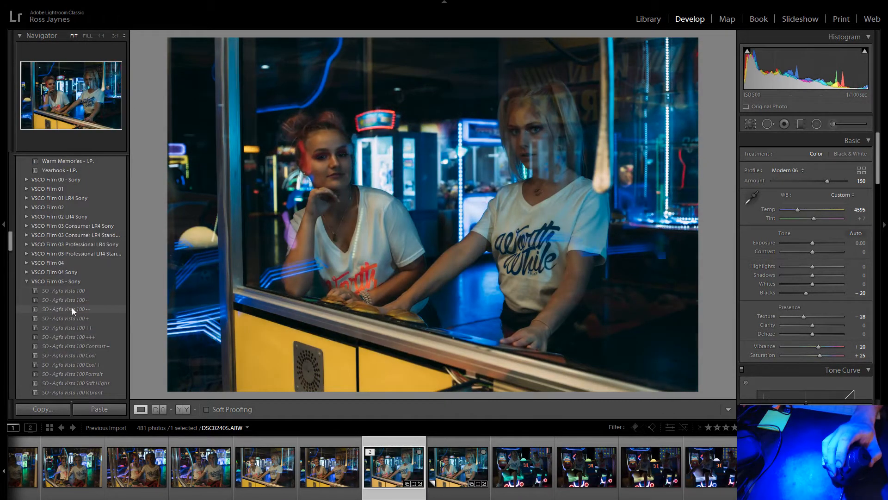
pyautogui.scroll(-8, 71, 313)
pyautogui.scroll(10, 72, 315)
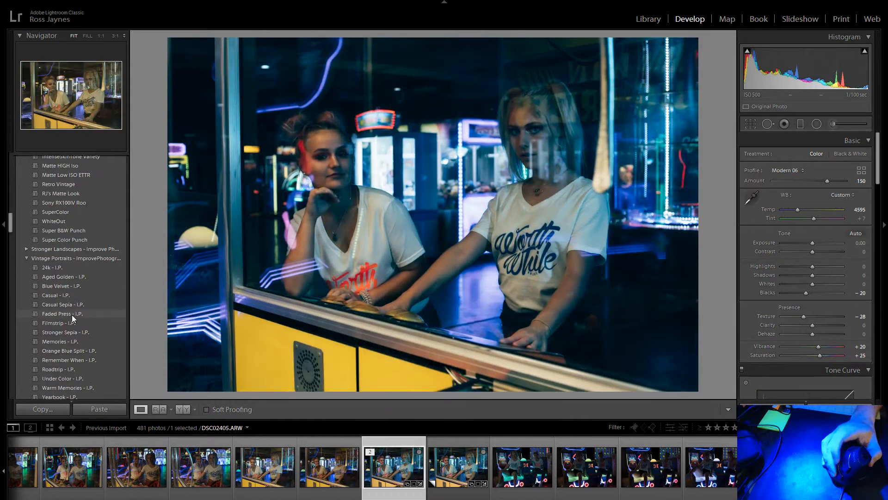
pyautogui.scroll(-5, 77, 301)
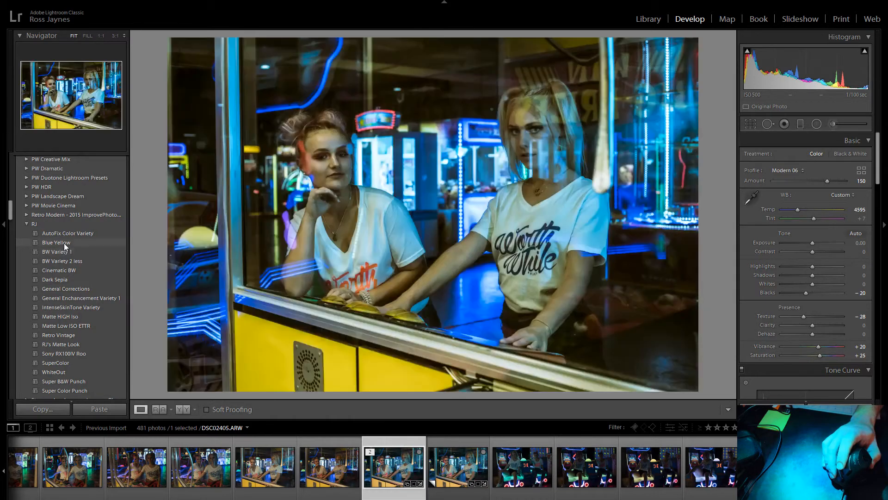
# Apply the High Contrast & Detail color preset to the virtual copy and lower the Sharpening Amount to 18.
pyautogui.scroll(10, 70, 233)
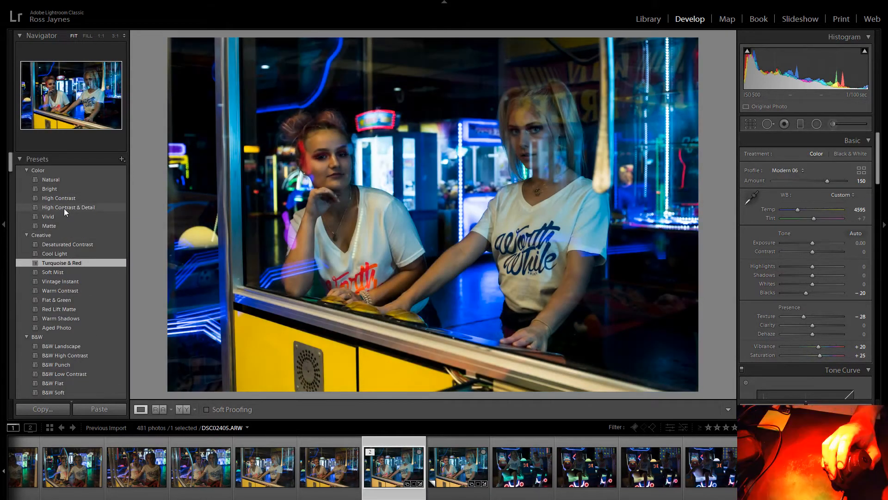
pyautogui.click(64, 208)
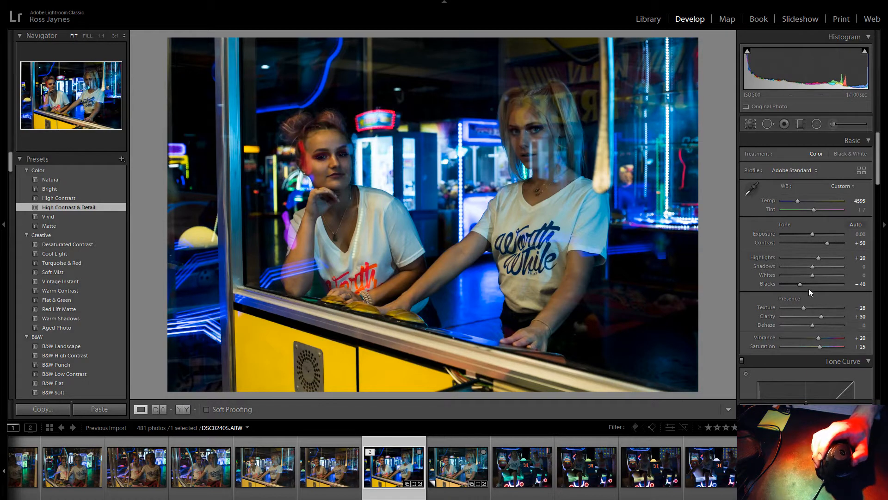
pyautogui.scroll(-15, 796, 336)
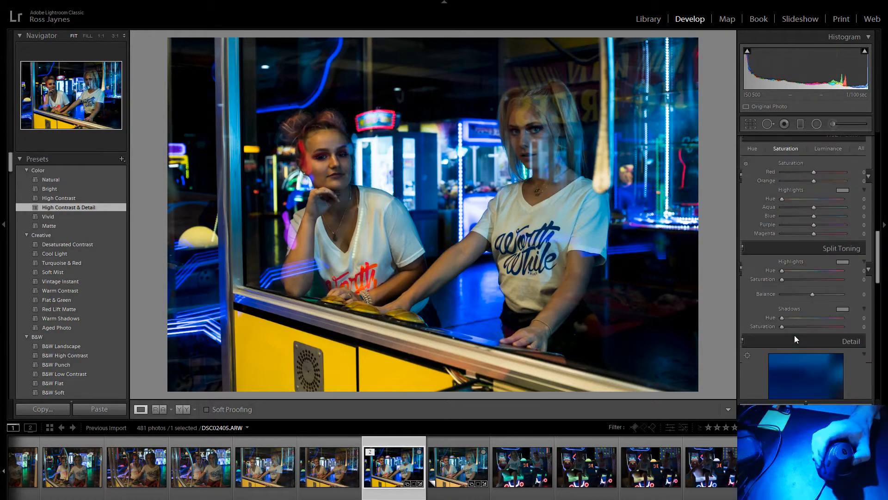
pyautogui.moveTo(804, 237); pyautogui.dragTo(787, 244)
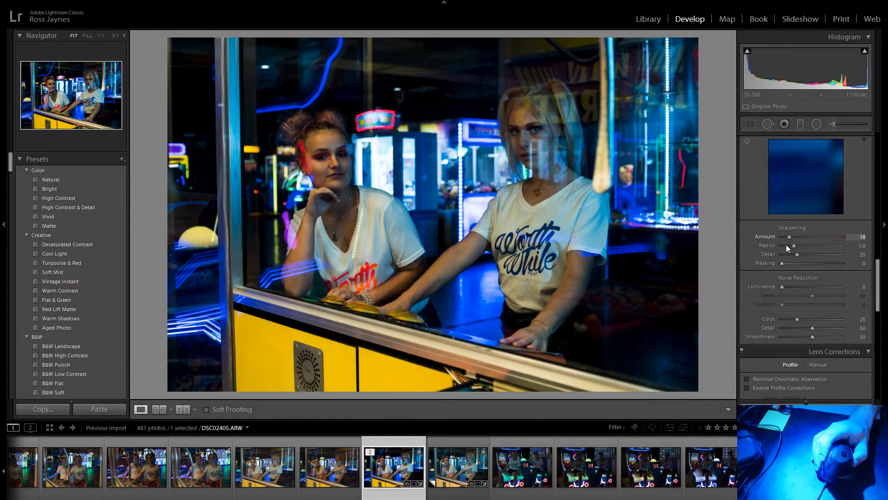
# Soften the virtual copy by setting Texture to -42.
pyautogui.scroll(-8, 771, 307)
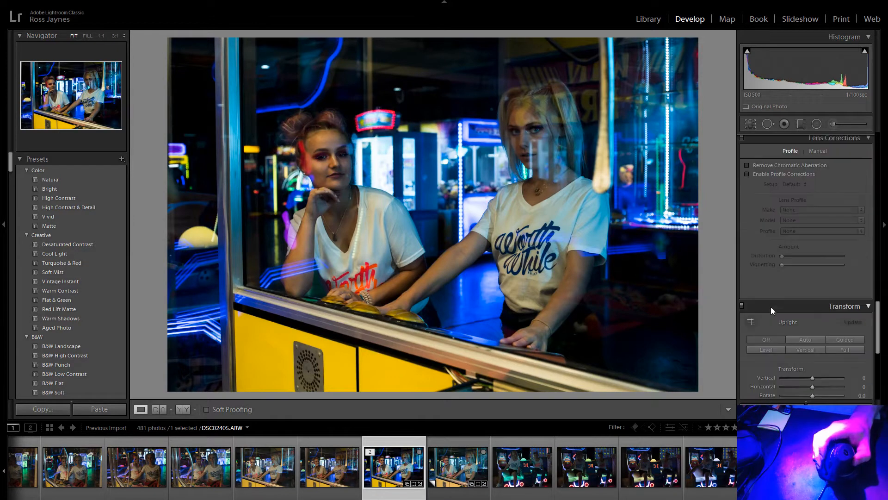
pyautogui.scroll(8, 770, 340)
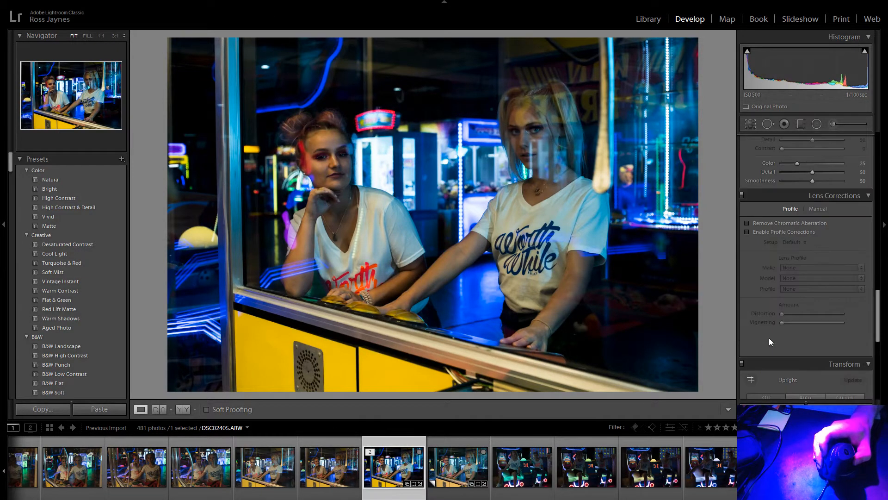
pyautogui.scroll(5, 768, 338)
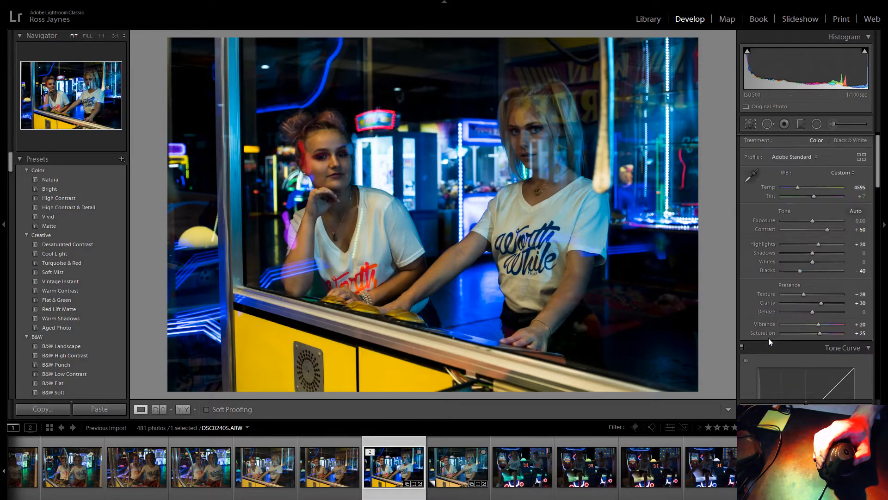
pyautogui.moveTo(805, 306); pyautogui.dragTo(801, 311)
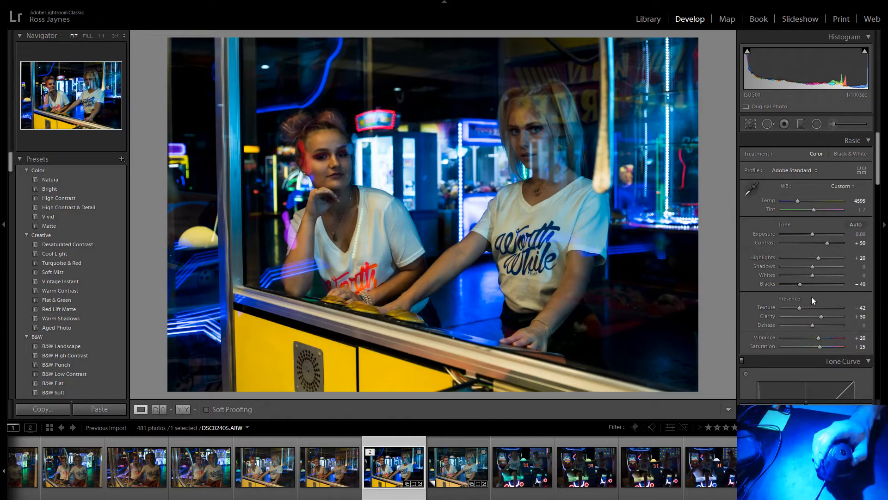
# Brighten the High Contrast & Detail version of DSC02405.ARW with Shadows +100, Whites +50 and Blacks -39.
pyautogui.moveTo(812, 267); pyautogui.dragTo(850, 263)
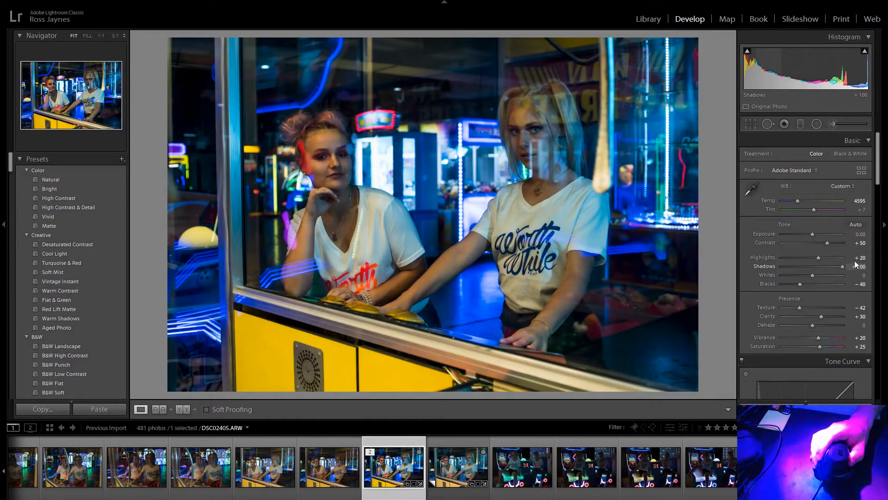
pyautogui.moveTo(800, 283); pyautogui.dragTo(833, 274)
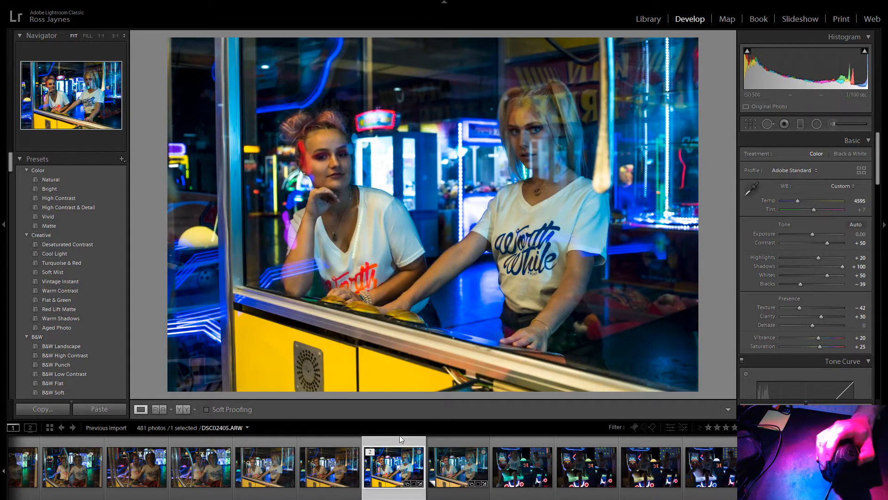
# Tune the Turquoise & Red version of DSC02405.ARW with Clarity +56, Vibrance +57, Highlights +10, Shadows -22, Whites +30 and Blacks -60.
pyautogui.click(464, 472)
pyautogui.click(463, 469)
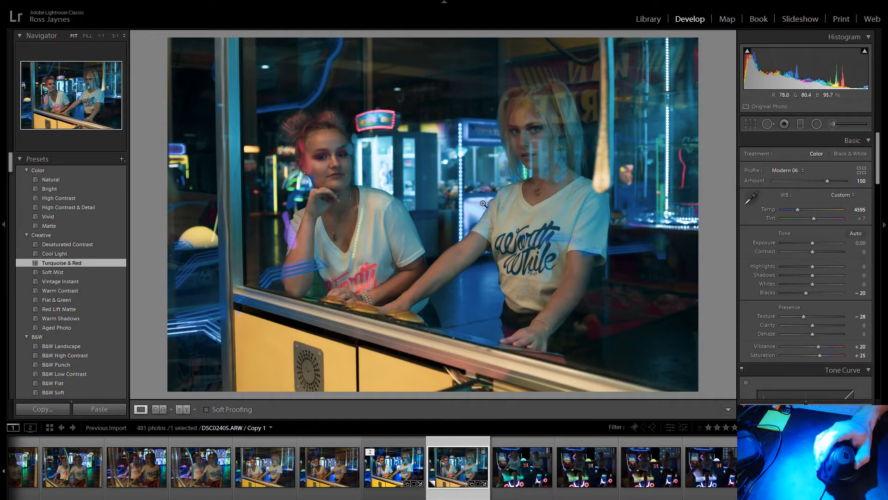
pyautogui.moveTo(815, 321); pyautogui.dragTo(829, 347)
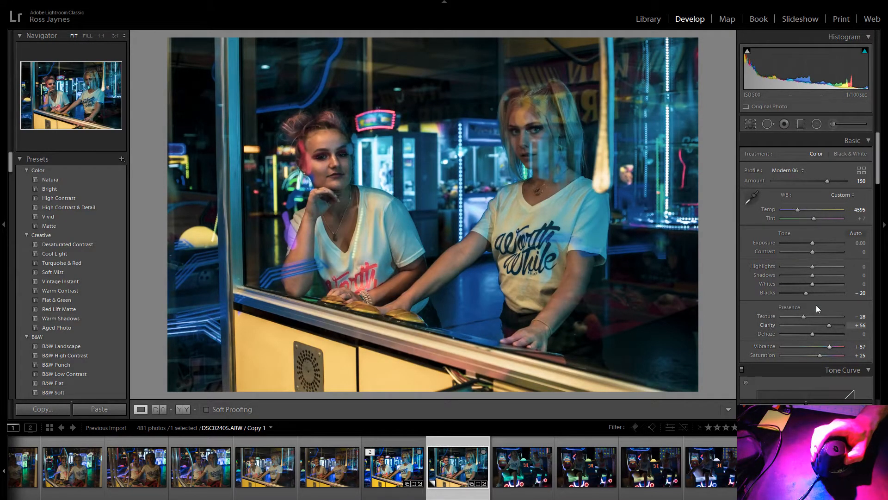
pyautogui.moveTo(815, 267)
pyautogui.mouseDown()
pyautogui.moveTo(797, 273)
pyautogui.moveTo(840, 274)
pyautogui.moveTo(806, 275)
pyautogui.mouseUp()
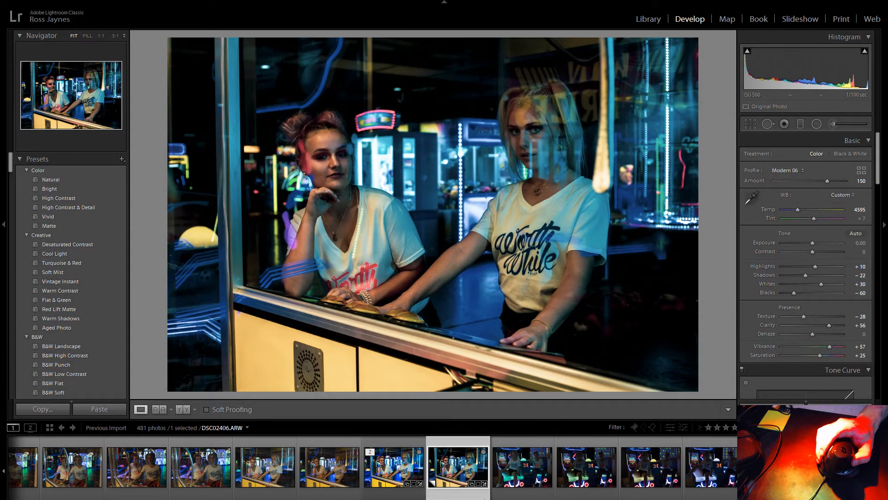
# Compare the Lane Master arcade shots and the dark floor frames after them, and settle on DSC02406.ARW.
pyautogui.click(528, 478)
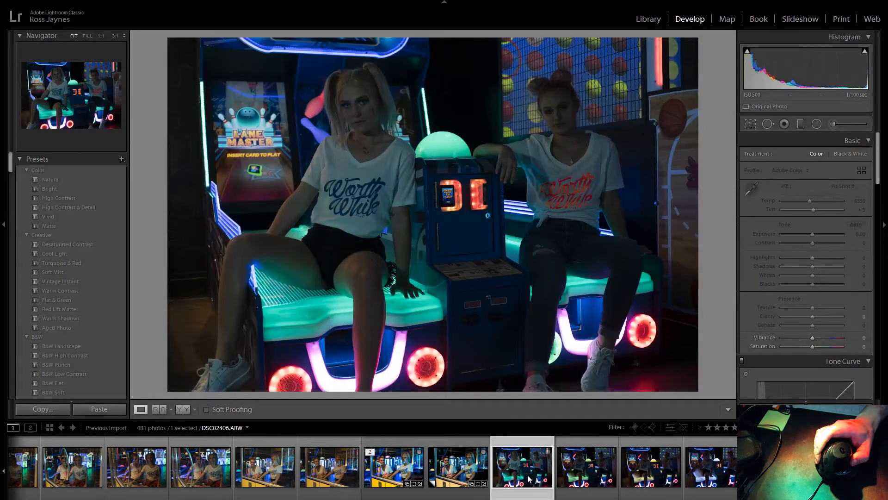
pyautogui.press('Right')
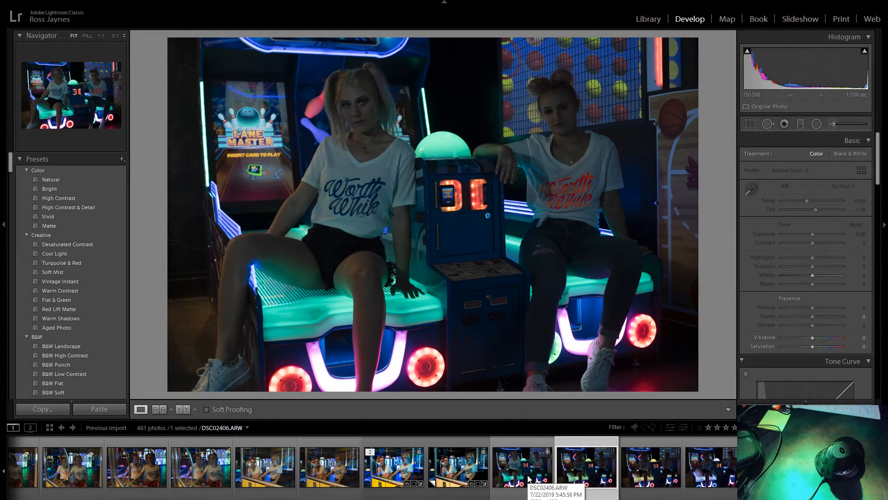
pyautogui.press('Right')
pyautogui.press('Right')
pyautogui.press('Right')
pyautogui.press('Right')
pyautogui.press('Right')
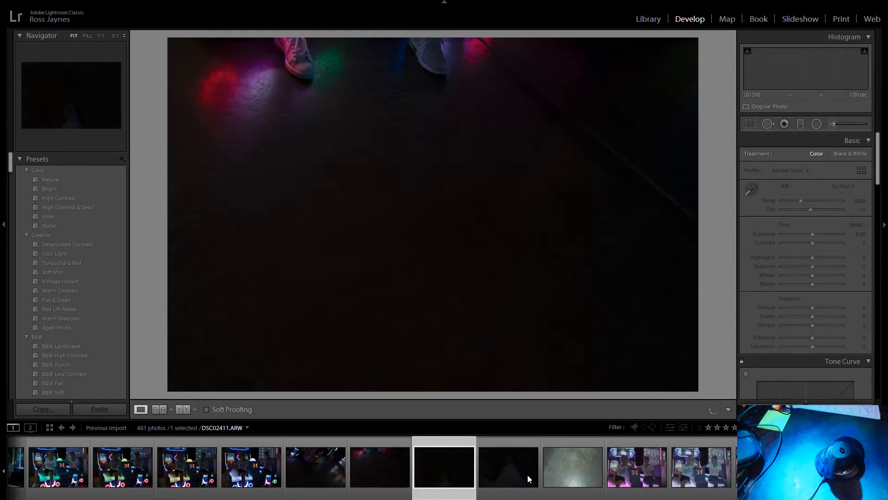
pyautogui.press('Right')
pyautogui.press('Left')
pyautogui.press('Left')
pyautogui.press('Left')
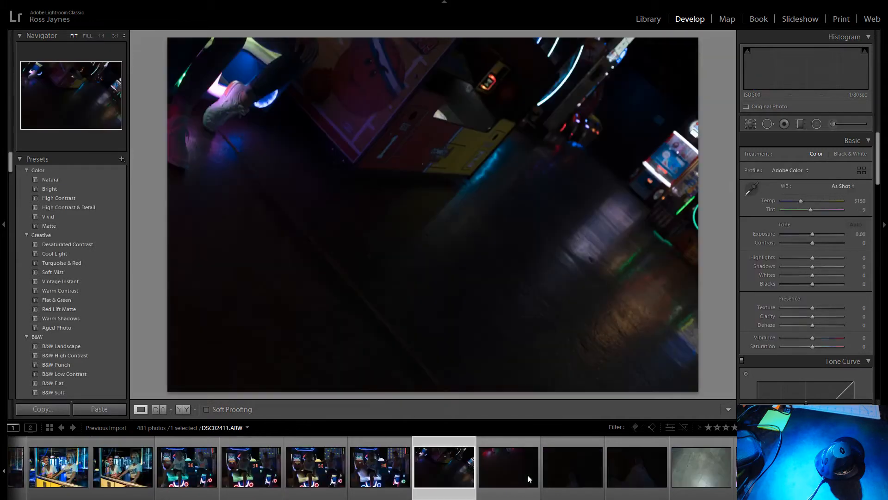
pyautogui.press('Right')
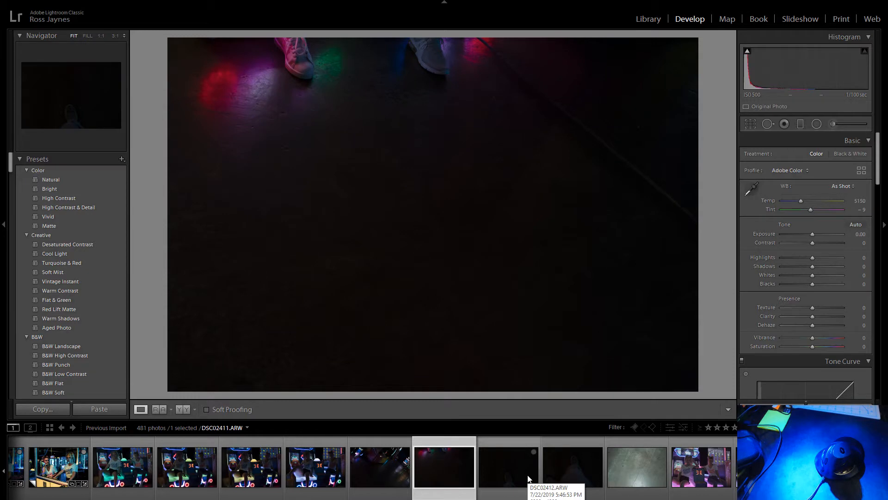
pyautogui.press('Left')
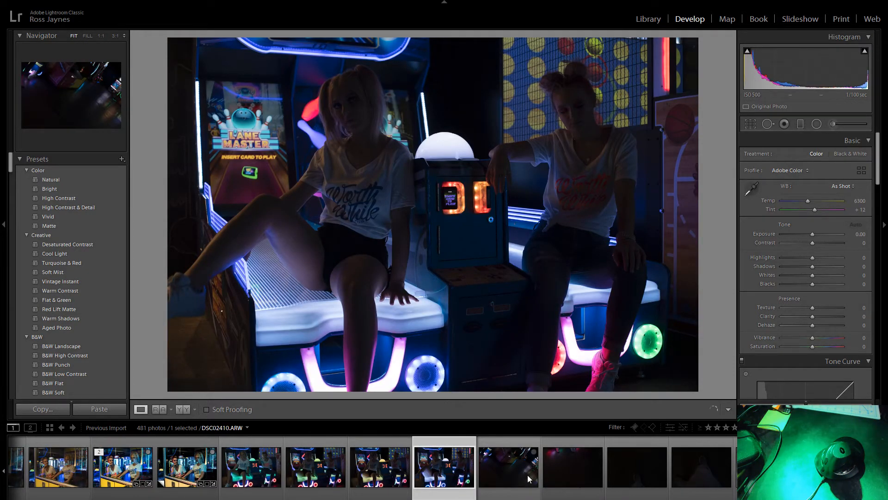
pyautogui.press('Left')
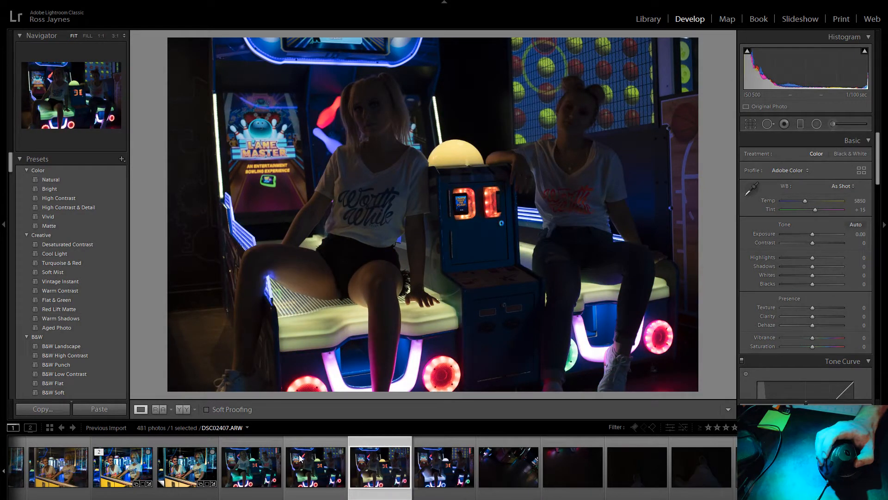
pyautogui.click(280, 459)
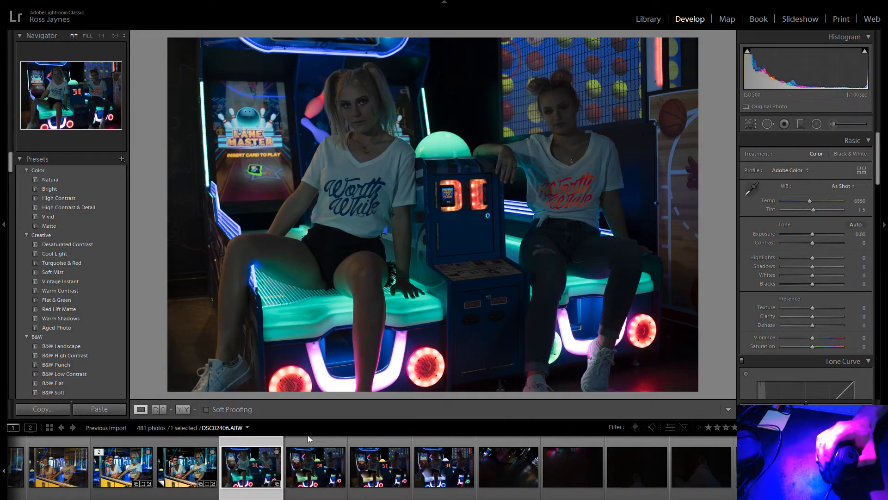
# Remove the eight photos following DSC02406.ARW, through DSC02414.ARW, from Lightroom without deleting the files from disk.
pyautogui.press('Right')
pyautogui.keyDown('shift'); pyautogui.click(664, 473); pyautogui.keyUp('shift')
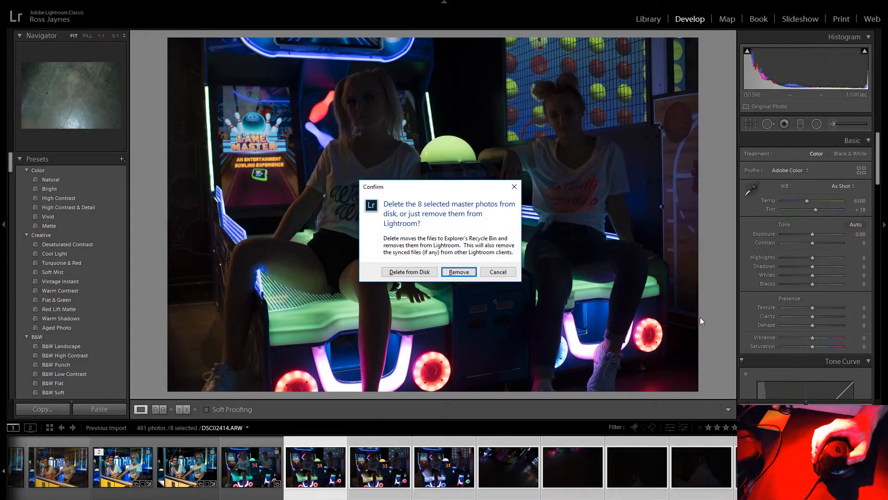
pyautogui.click(458, 271)
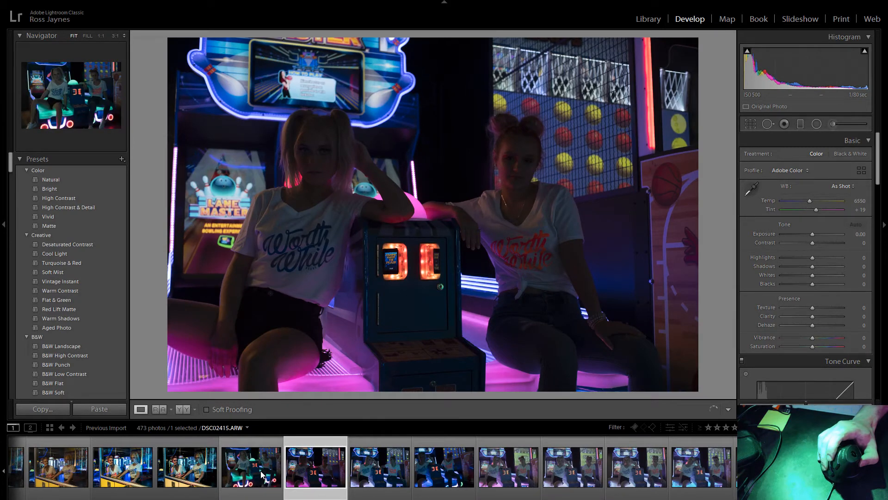
# Set Texture to -25 on DSC02406.ARW and brighten it with Shadows +24 and Exposure +0.81.
pyautogui.click(261, 474)
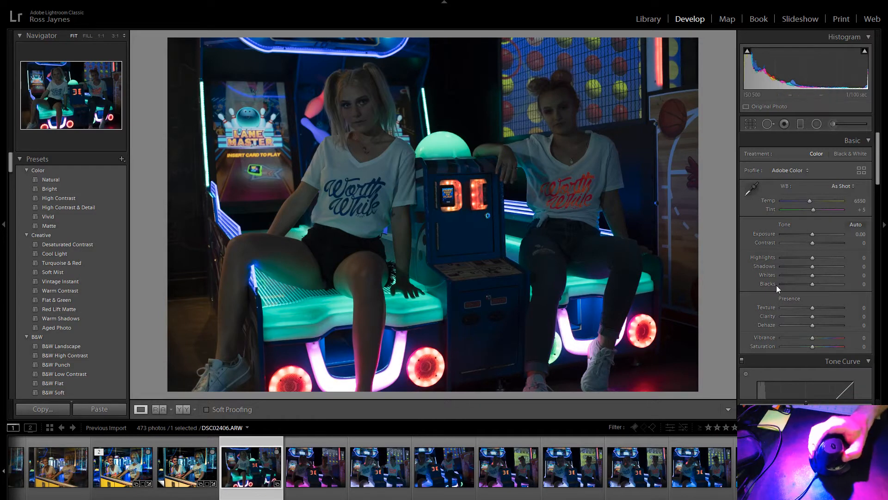
pyautogui.moveTo(812, 308)
pyautogui.mouseDown()
pyautogui.moveTo(798, 309)
pyautogui.moveTo(804, 318)
pyautogui.mouseUp()
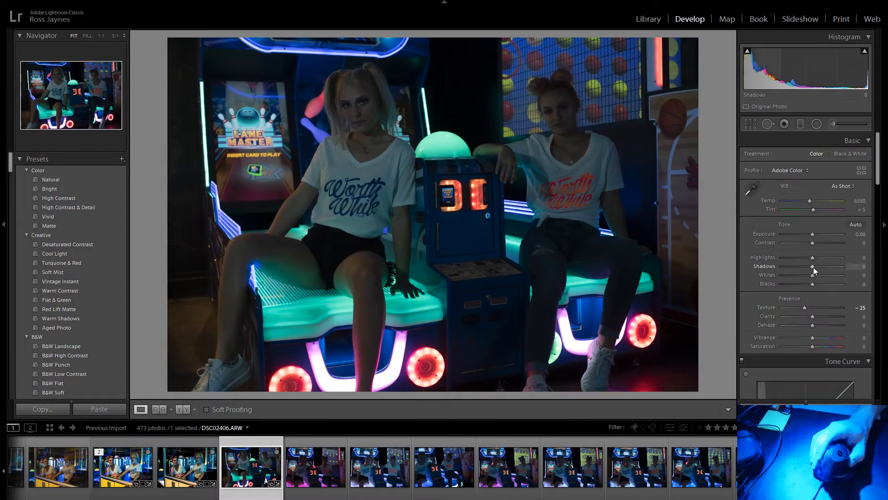
pyautogui.moveTo(813, 267); pyautogui.dragTo(823, 235)
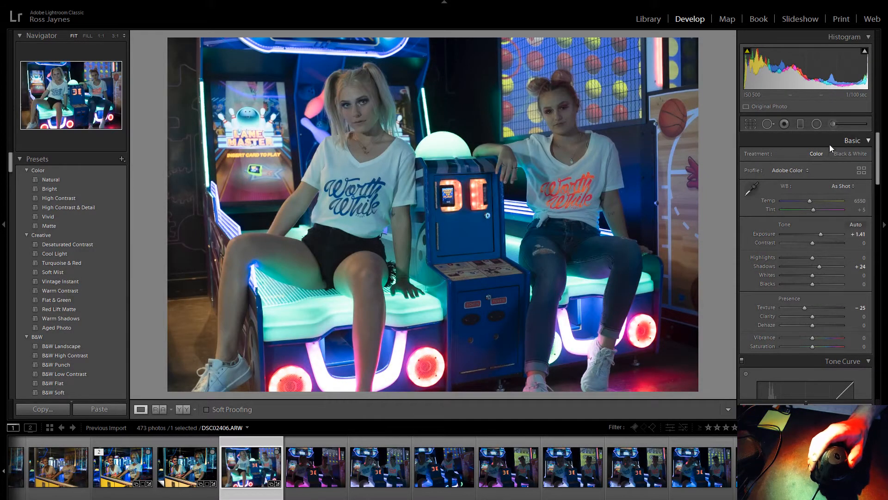
pyautogui.click(860, 234)
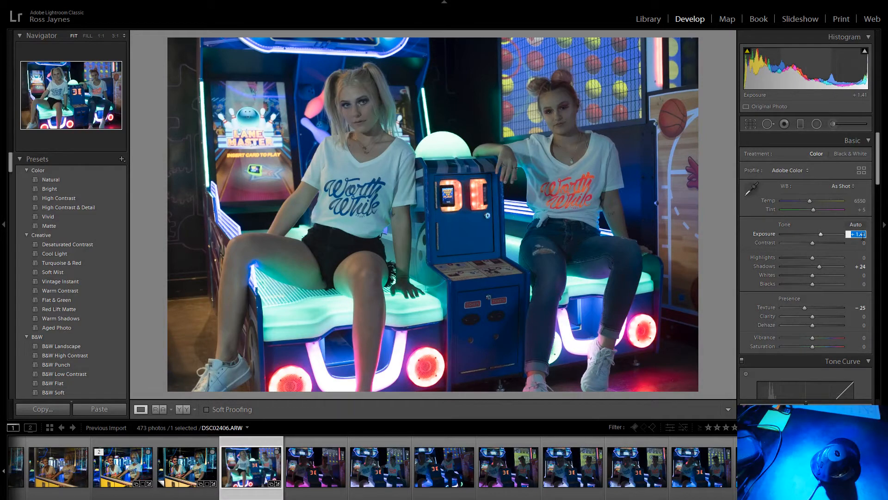
pyautogui.press('Down')
pyautogui.press('Down')
pyautogui.press('Down')
pyautogui.press('Down')
pyautogui.press('Down')
pyautogui.press('Down')
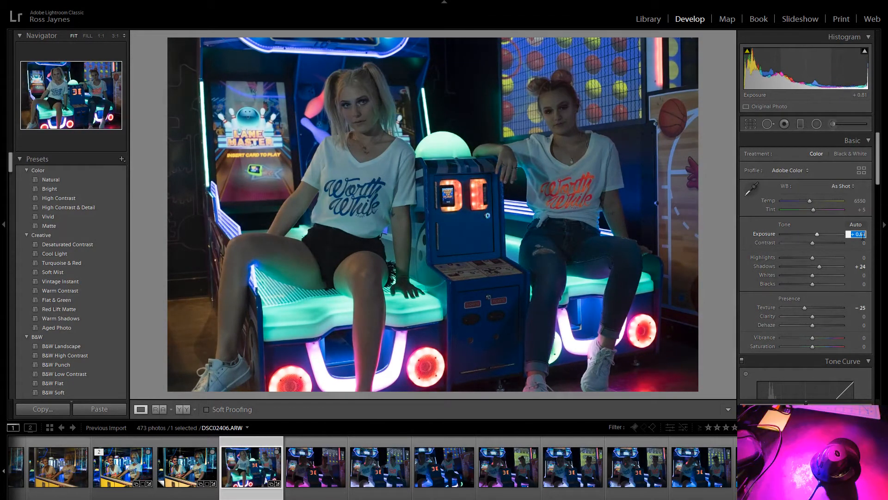
pyautogui.press('Return')
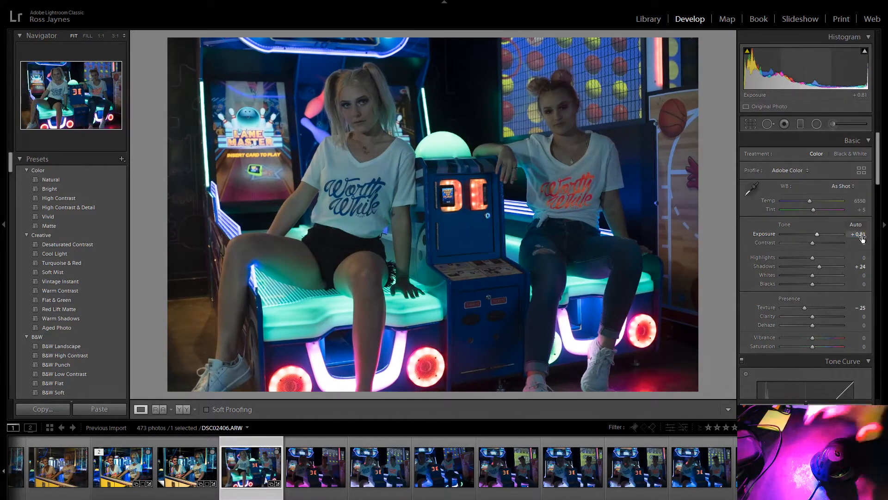
# Set Highlights to +100 and Shadows to -45, and auto-set Whites to +76 and Blacks to +48.
pyautogui.moveTo(812, 257); pyautogui.dragTo(849, 254)
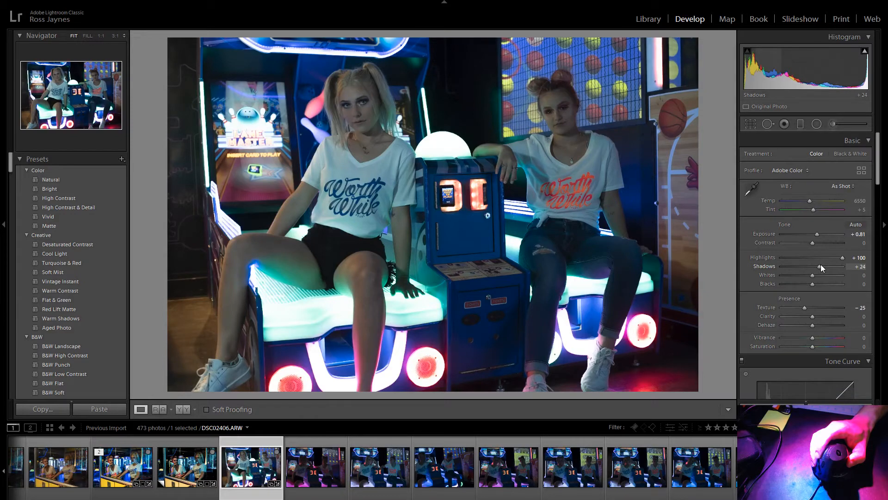
pyautogui.moveTo(821, 266); pyautogui.dragTo(799, 273)
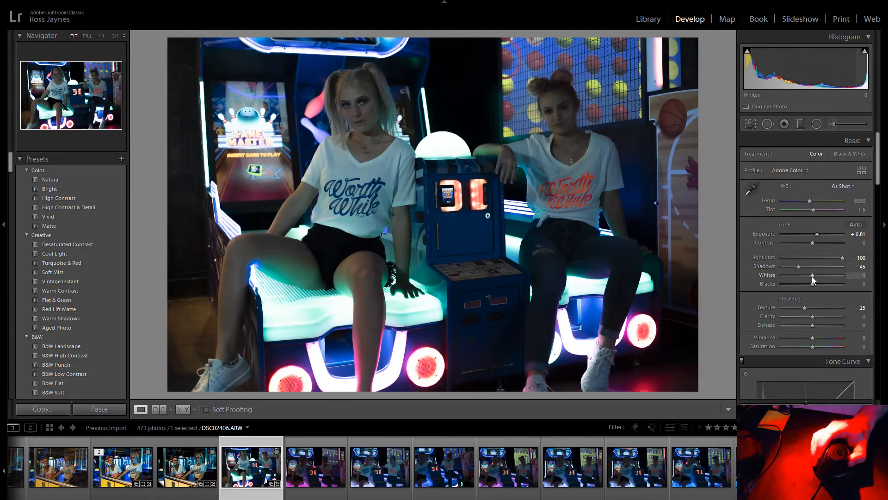
pyautogui.keyDown('shift'); pyautogui.doubleClick(812, 276); pyautogui.keyUp('shift')
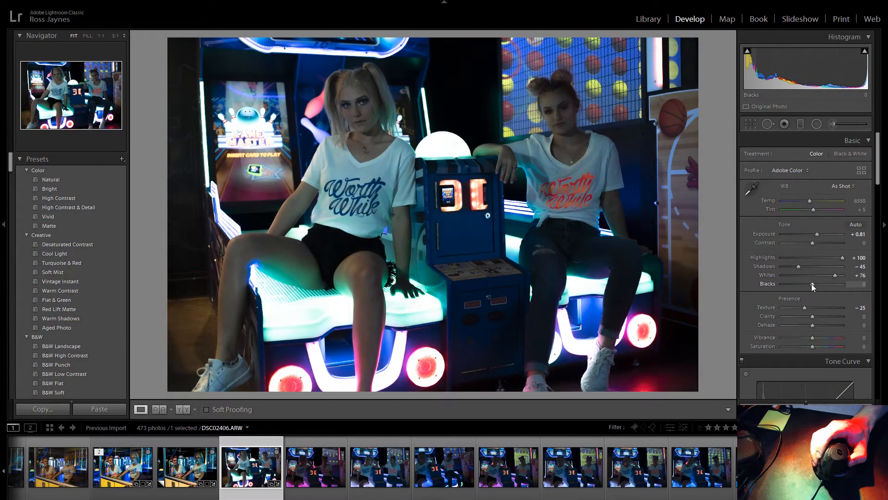
pyautogui.keyDown('shift'); pyautogui.doubleClick(811, 284); pyautogui.keyUp('shift')
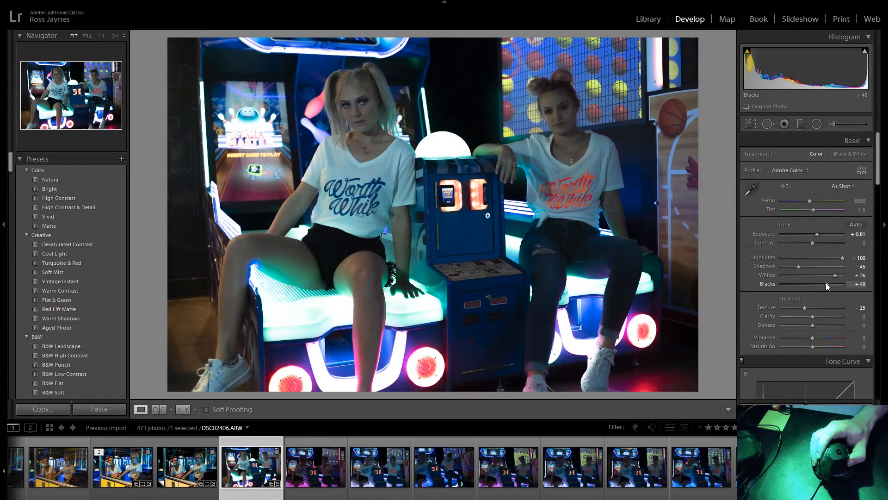
# Boost the photo's punch and color with Clarity +24, Vibrance +27 and Saturation +25.
pyautogui.moveTo(817, 317)
pyautogui.mouseDown()
pyautogui.moveTo(832, 315)
pyautogui.moveTo(818, 324)
pyautogui.mouseUp()
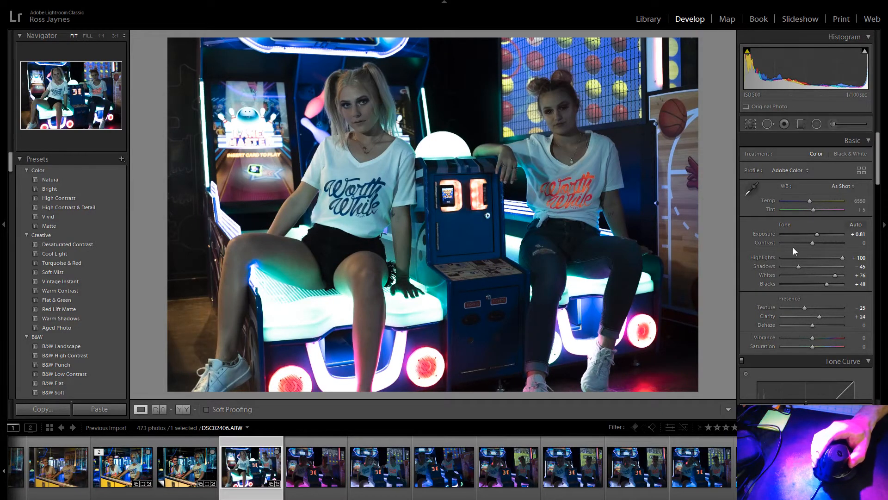
pyautogui.scroll(-3, 787, 296)
pyautogui.click(826, 267)
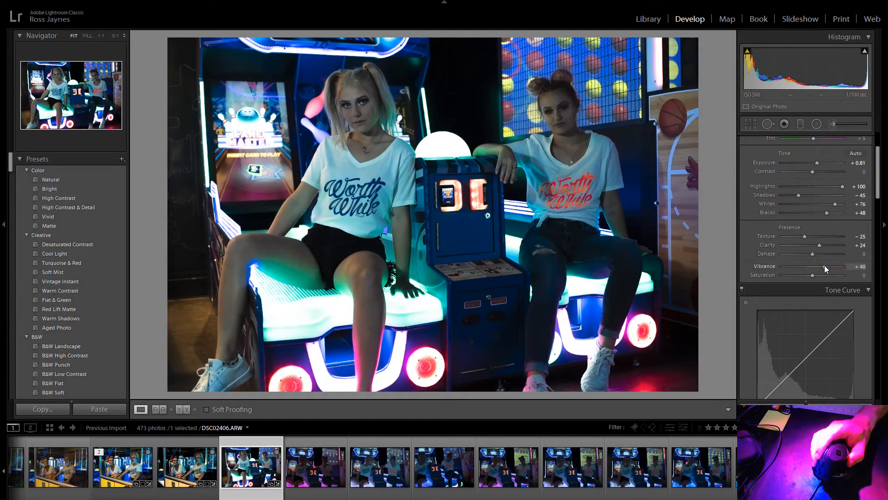
pyautogui.moveTo(826, 268); pyautogui.dragTo(821, 269)
pyautogui.click(820, 275)
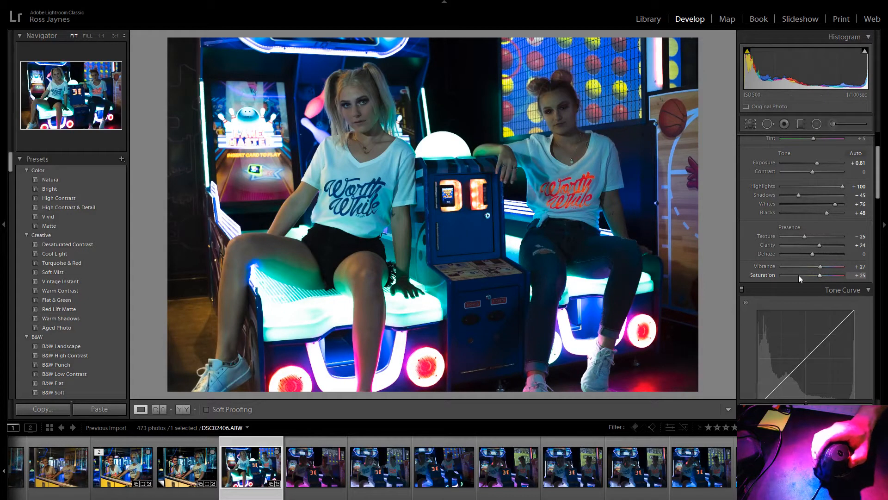
# Shape the tone curve regions with Highlights +54, Lights +24, Darks -15 and Shadows +8.
pyautogui.scroll(-9, 768, 261)
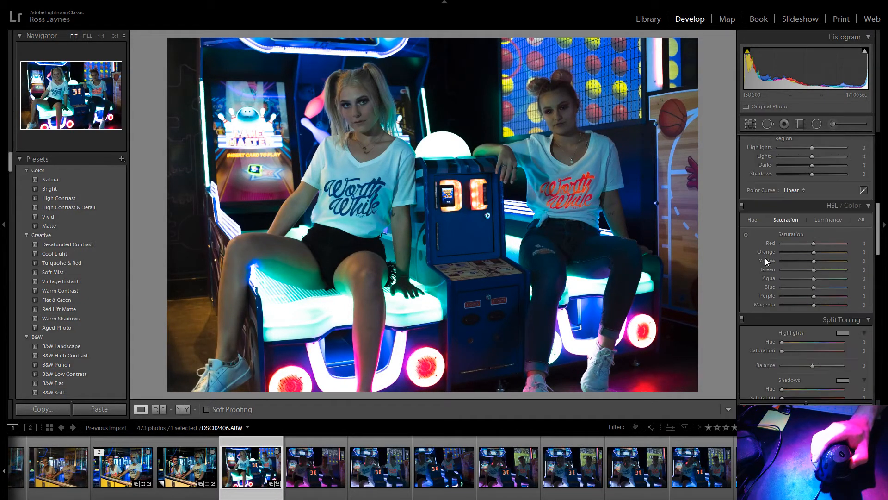
pyautogui.moveTo(812, 219)
pyautogui.mouseDown()
pyautogui.moveTo(832, 219)
pyautogui.moveTo(817, 231)
pyautogui.mouseUp()
pyautogui.scroll(3, 817, 229)
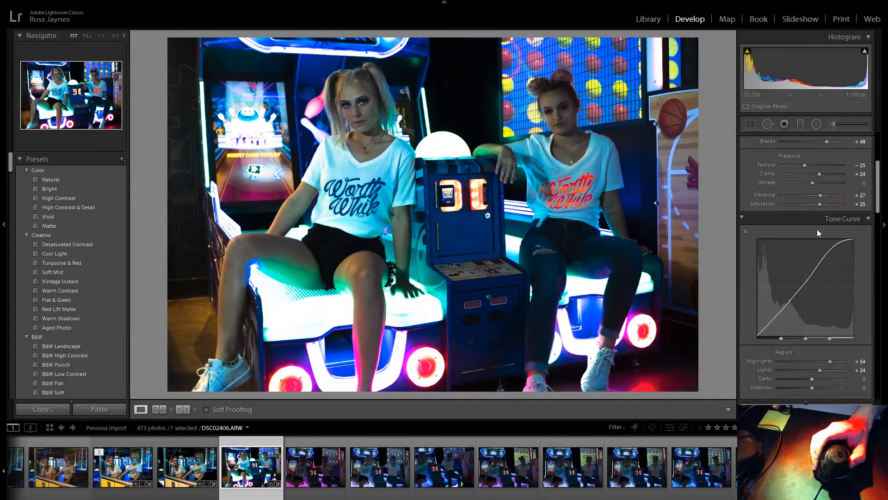
pyautogui.scroll(-3, 804, 283)
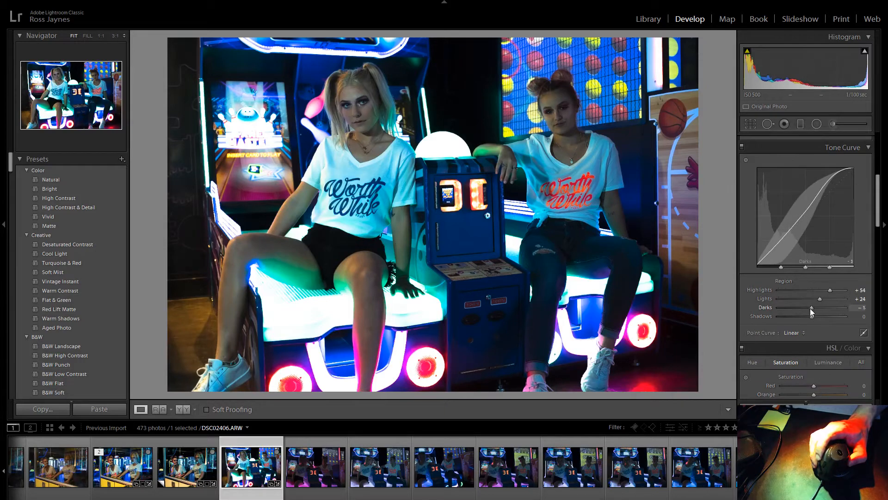
pyautogui.moveTo(810, 308)
pyautogui.mouseDown()
pyautogui.moveTo(797, 309)
pyautogui.moveTo(807, 310)
pyautogui.mouseUp()
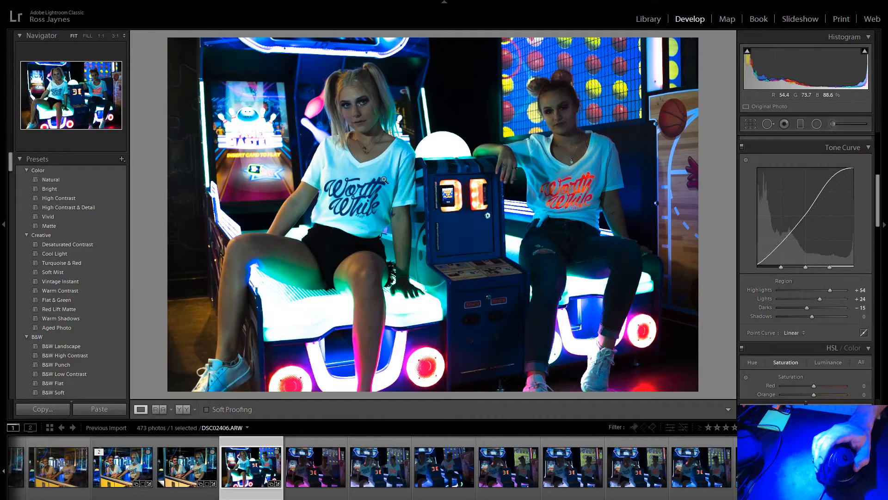
pyautogui.moveTo(812, 316)
pyautogui.mouseDown()
pyautogui.moveTo(832, 320)
pyautogui.moveTo(805, 329)
pyautogui.moveTo(814, 328)
pyautogui.mouseUp()
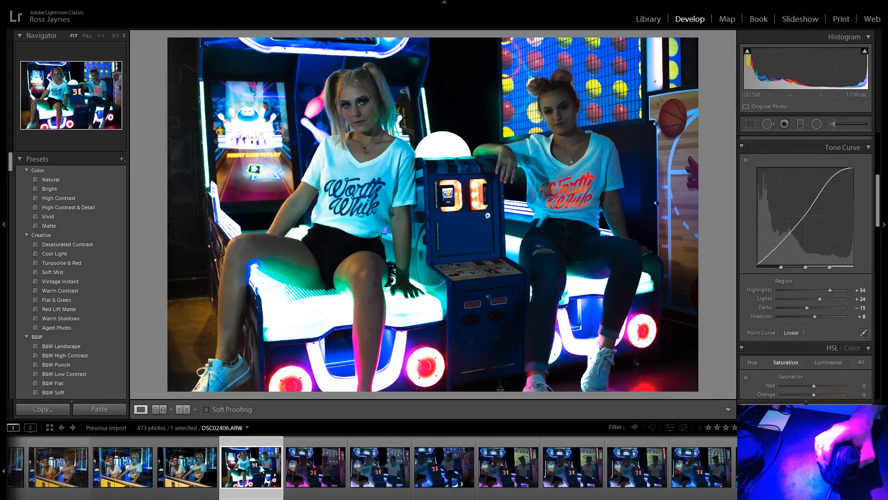
# Remove the motion-blurred shot of the two women from the import and reopen DSC02415.ARW.
pyautogui.click(301, 464)
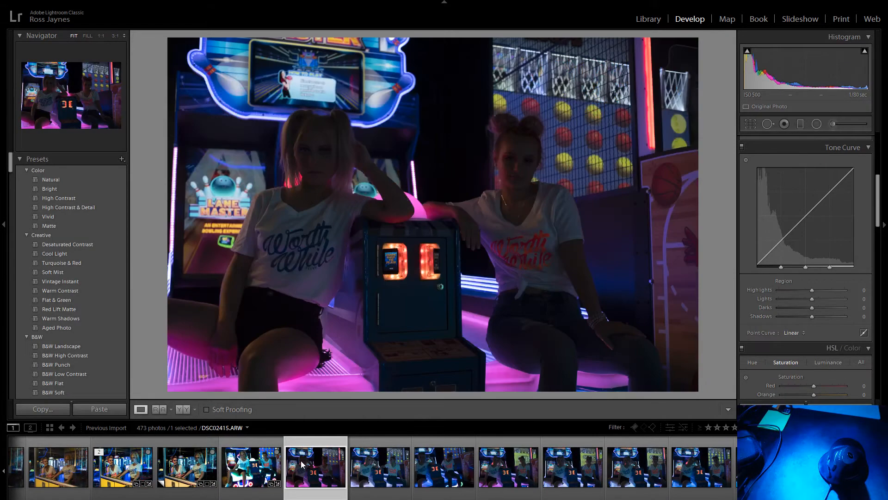
pyautogui.press('Right')
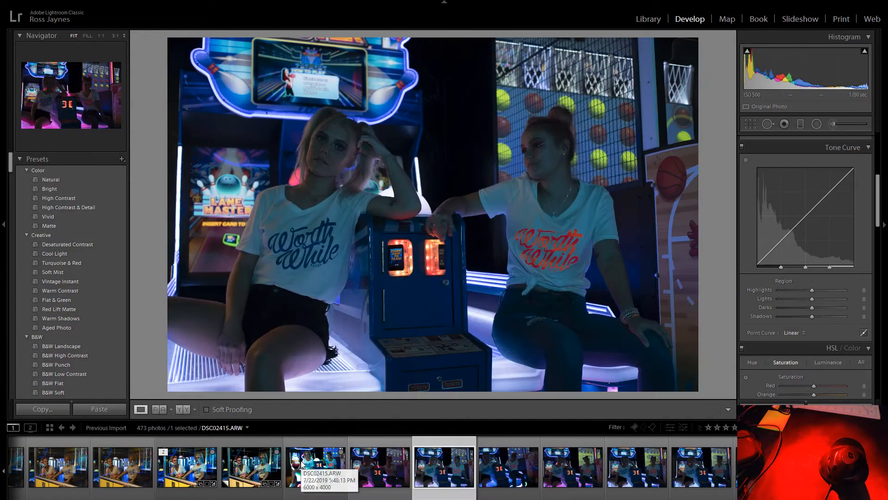
pyautogui.press('Right')
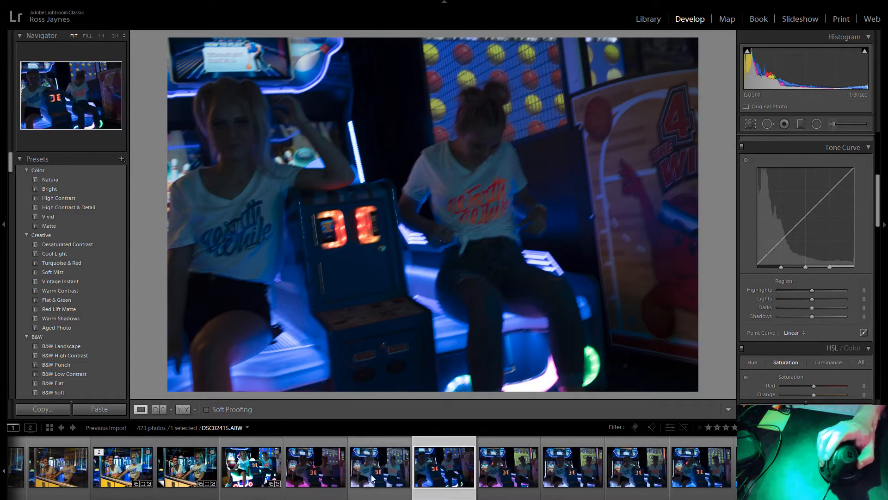
pyautogui.press('Delete')
pyautogui.click(460, 266)
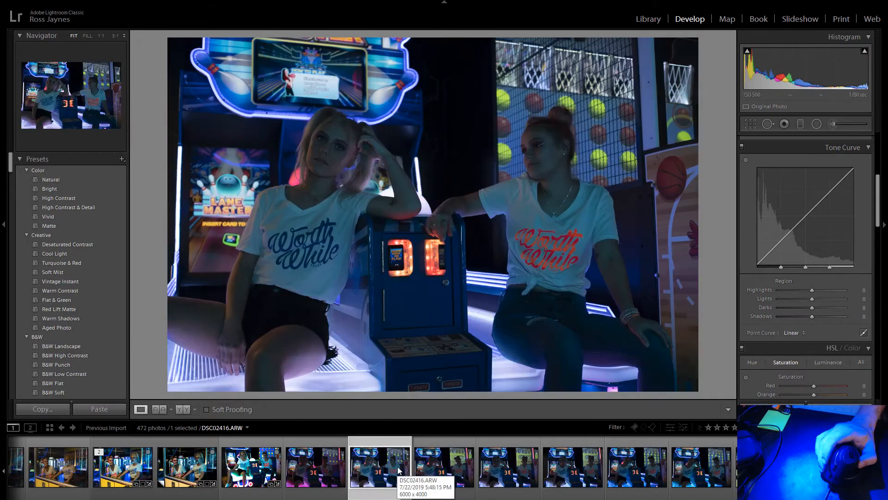
pyautogui.click(322, 466)
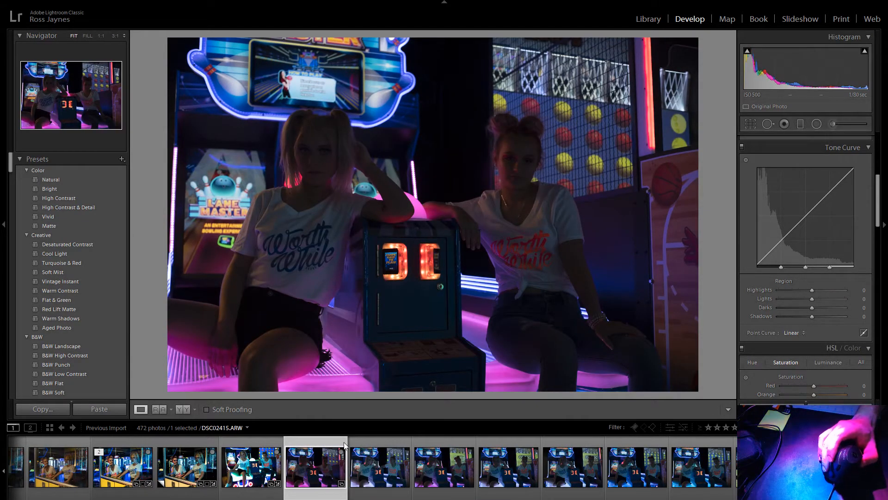
# Try an Exposure of +3.40 on DSC02415.ARW and check the blonde woman's face at full size.
pyautogui.scroll(5, 789, 321)
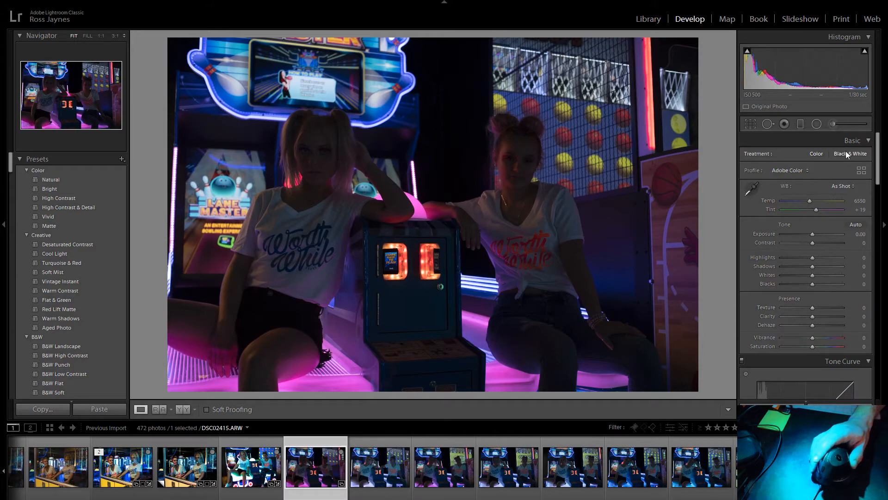
pyautogui.click(860, 234)
pyautogui.write('1.7')
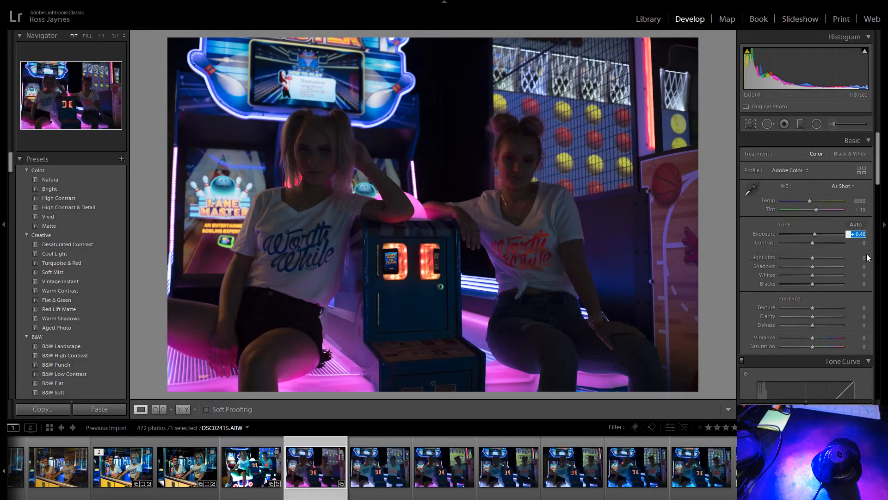
pyautogui.press('Return')
pyautogui.press('Up')
pyautogui.press('Up')
pyautogui.press('Up')
pyautogui.press('Up')
pyautogui.press('Up')
pyautogui.press('Up')
pyautogui.press('Up')
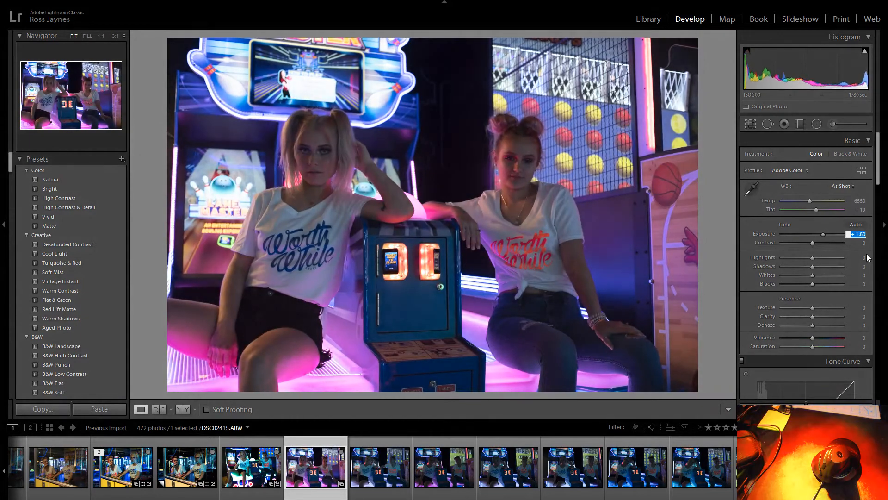
pyautogui.press('Up')
pyautogui.press('Up')
pyautogui.press('Up')
pyautogui.press('Up')
pyautogui.press('Up')
pyautogui.press('Up')
pyautogui.press('Up')
pyautogui.press('Up')
pyautogui.press('Up')
pyautogui.press('Up')
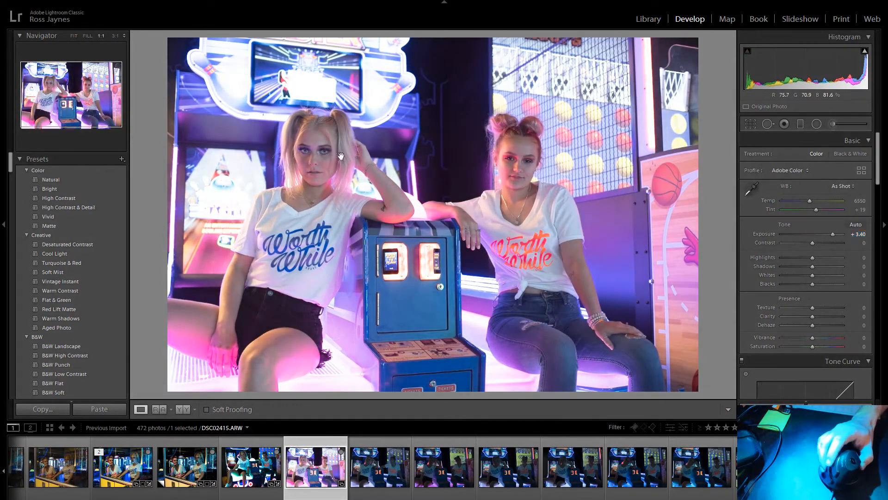
pyautogui.click(323, 158)
pyautogui.moveTo(323, 158); pyautogui.dragTo(430, 193)
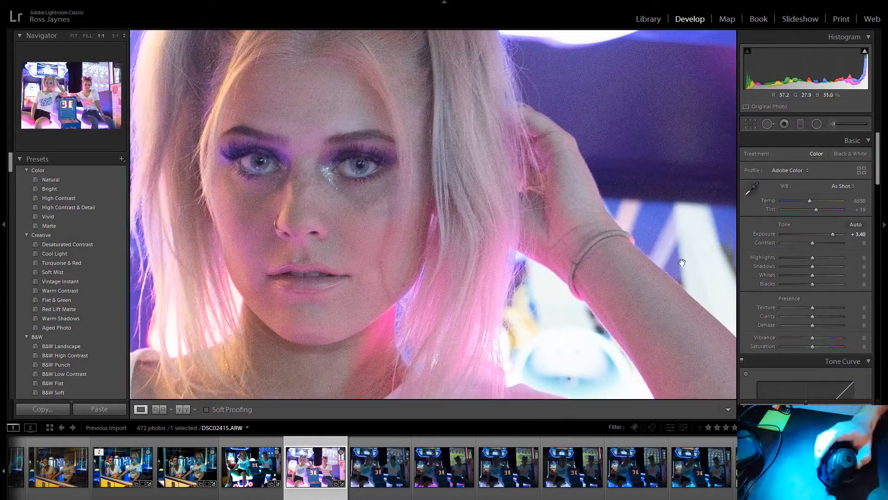
# Set Exposure to +1.90 and check the whole photo.
pyautogui.click(863, 235)
pyautogui.press('Down')
pyautogui.press('Down')
pyautogui.press('Down')
pyautogui.press('Down')
pyautogui.press('Down')
pyautogui.press('Down')
pyautogui.press('Down')
pyautogui.press('Down')
pyautogui.press('Down')
pyautogui.press('Down')
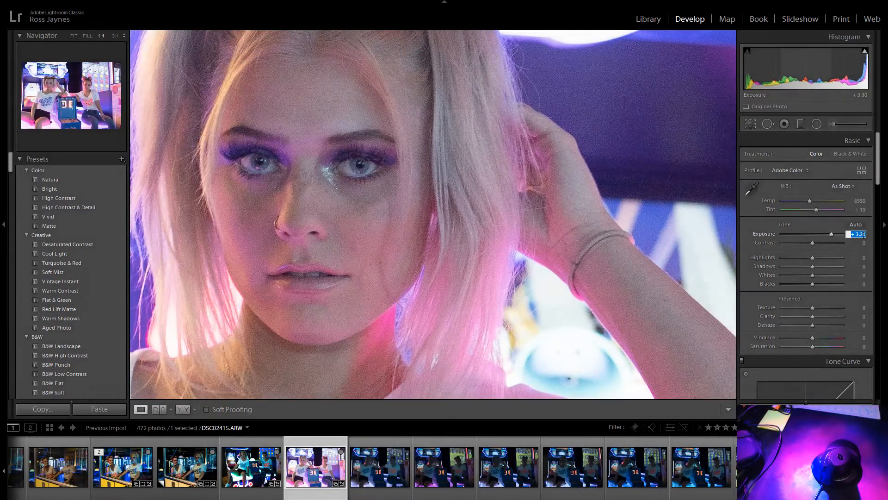
pyautogui.press('Down')
pyautogui.press('Down')
pyautogui.press('Down')
pyautogui.press('Down')
pyautogui.press('Down')
pyautogui.press('Down')
pyautogui.press('Down')
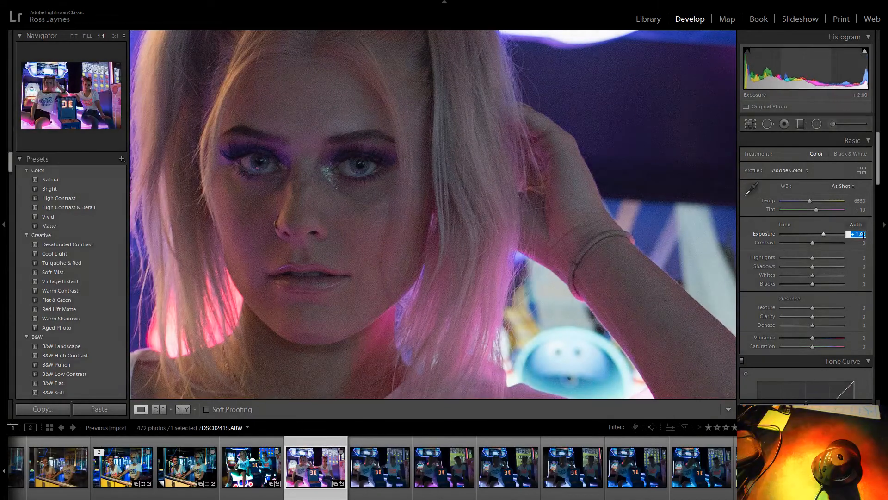
pyautogui.press('Up')
pyautogui.press('Up')
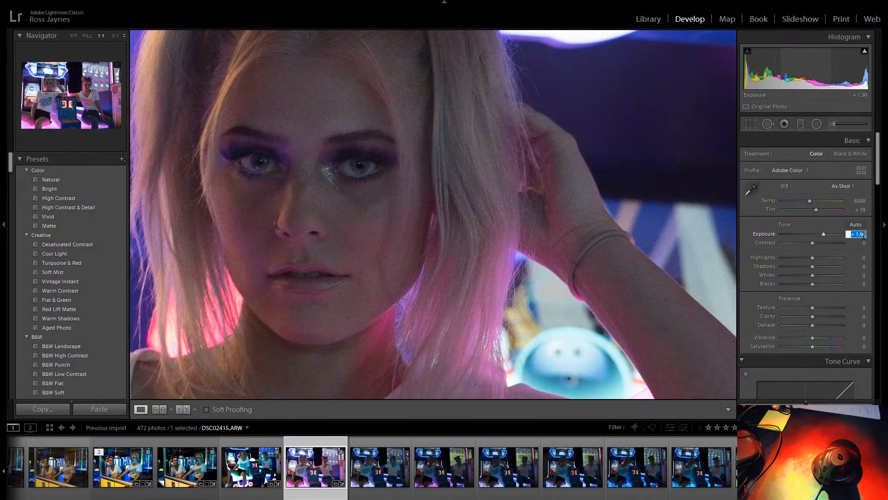
pyautogui.click(501, 176)
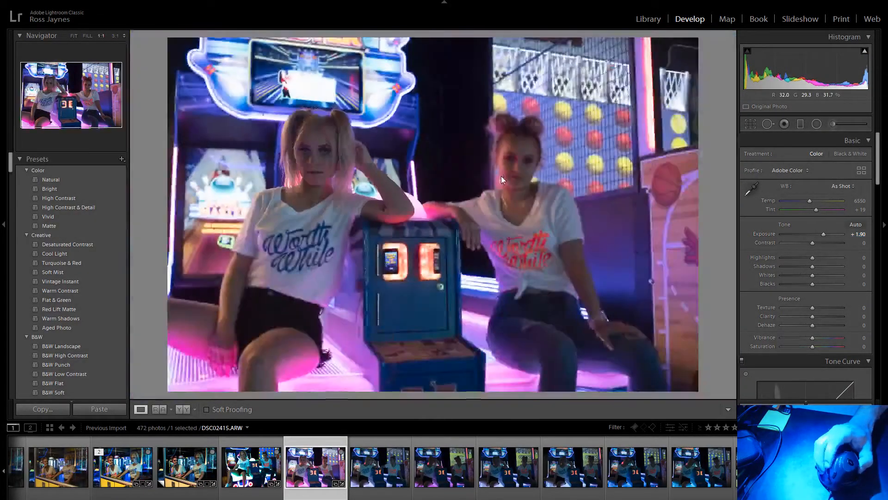
pyautogui.click(501, 176)
pyautogui.click(343, 192)
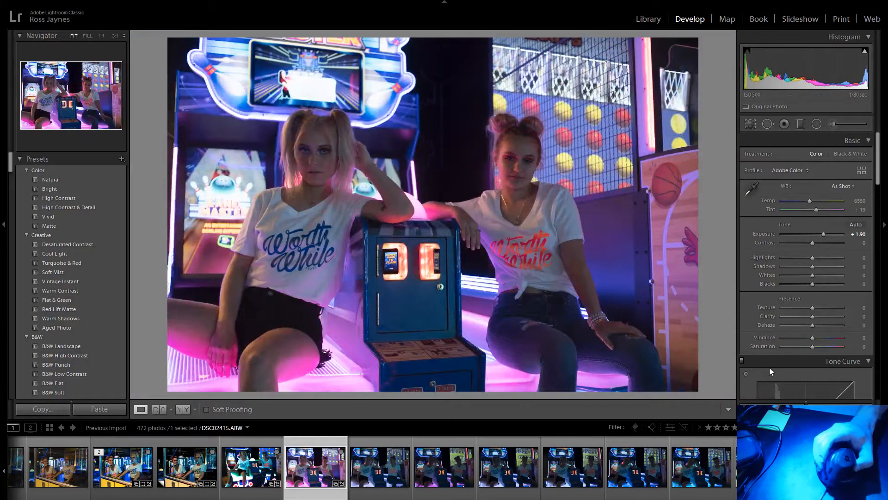
# Set Texture to -42, Clarity to +24, Vibrance to +25 and Saturation to +42.
pyautogui.moveTo(814, 317); pyautogui.dragTo(848, 323)
pyautogui.click(805, 307)
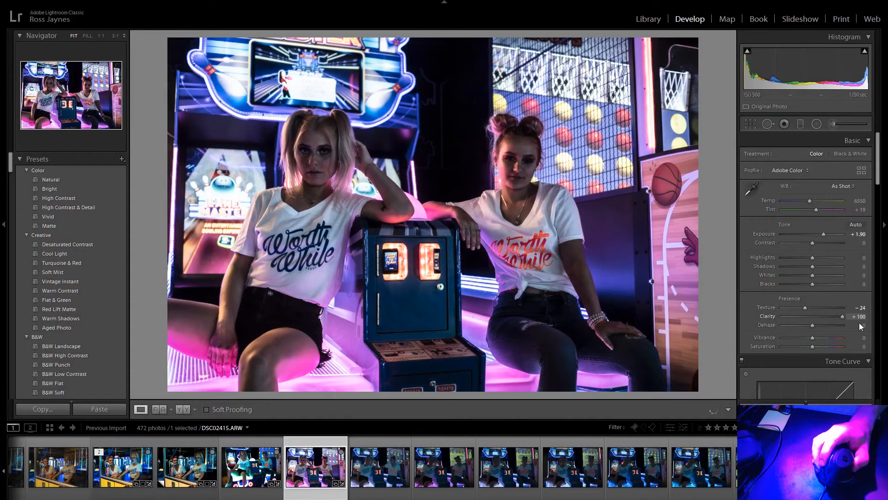
pyautogui.moveTo(862, 326); pyautogui.dragTo(798, 308)
pyautogui.moveTo(812, 337)
pyautogui.mouseDown()
pyautogui.moveTo(837, 347)
pyautogui.moveTo(824, 351)
pyautogui.mouseUp()
pyautogui.click(821, 346)
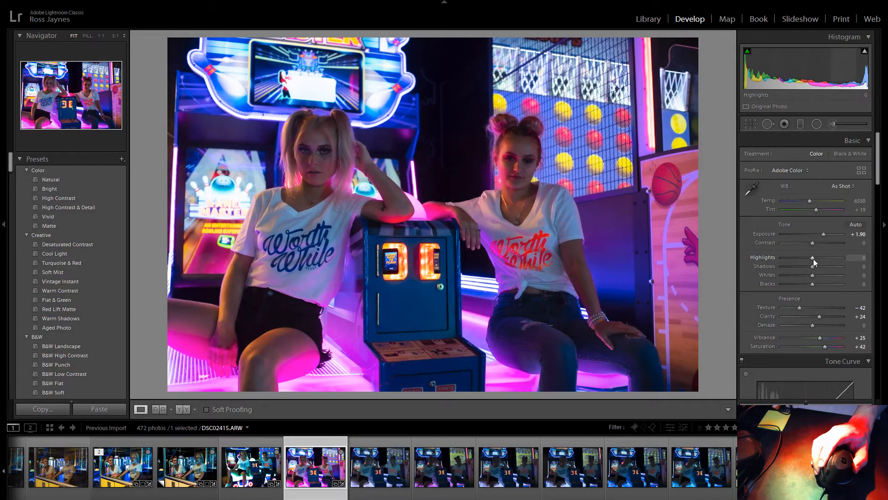
# Set Highlights to -21, Shadows to +100, Whites to +66 and Blacks to -37, and inspect the face and arms at full size.
pyautogui.moveTo(813, 258); pyautogui.dragTo(801, 286)
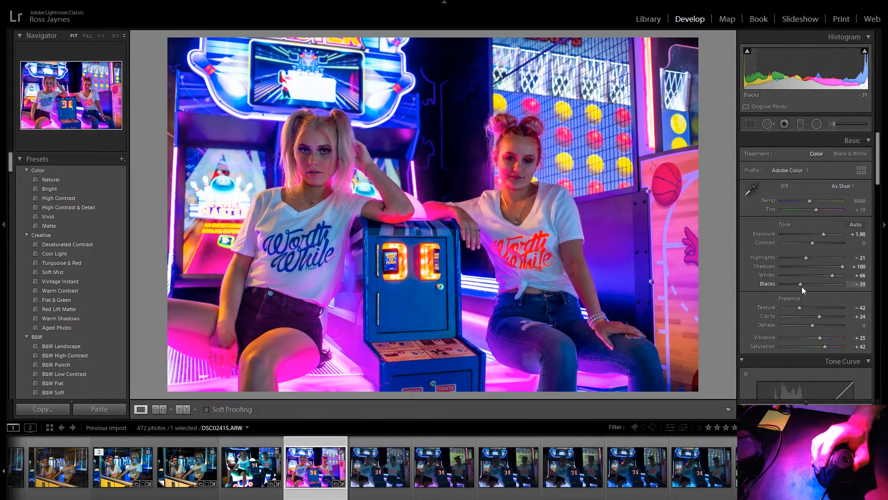
pyautogui.click(314, 170)
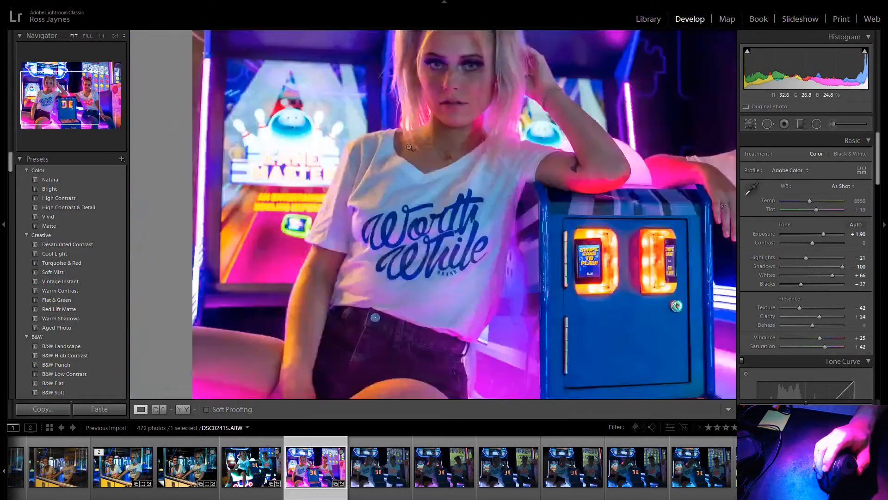
pyautogui.click(313, 169)
pyautogui.click(302, 167)
pyautogui.moveTo(287, 135); pyautogui.dragTo(462, 293)
pyautogui.moveTo(447, 133); pyautogui.dragTo(481, 196)
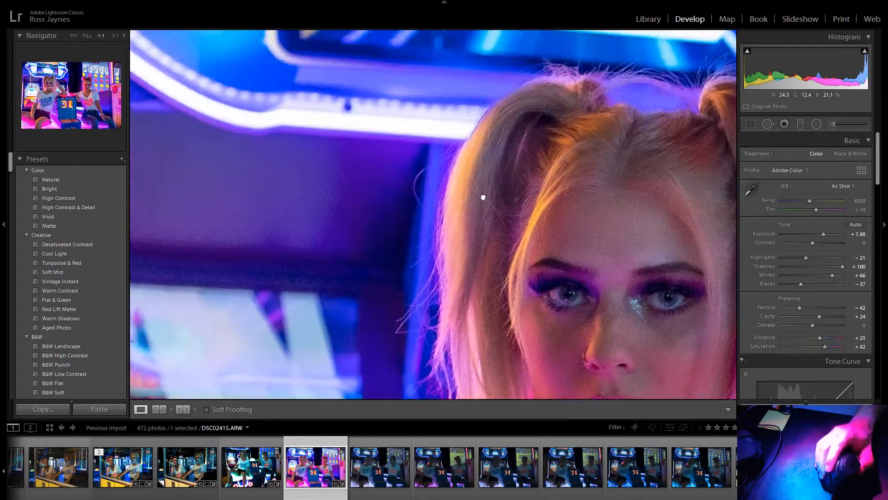
pyautogui.moveTo(313, 357); pyautogui.dragTo(440, 75)
pyautogui.moveTo(492, 63); pyautogui.dragTo(345, 152)
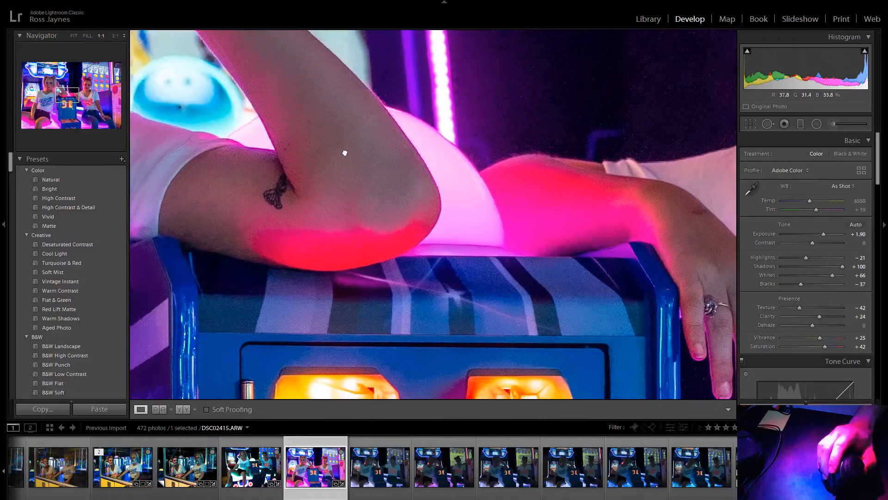
pyautogui.moveTo(688, 234); pyautogui.dragTo(533, 154)
# Try a sharpening Amount of 16 and check the arms at full size.
pyautogui.scroll(-10, 777, 341)
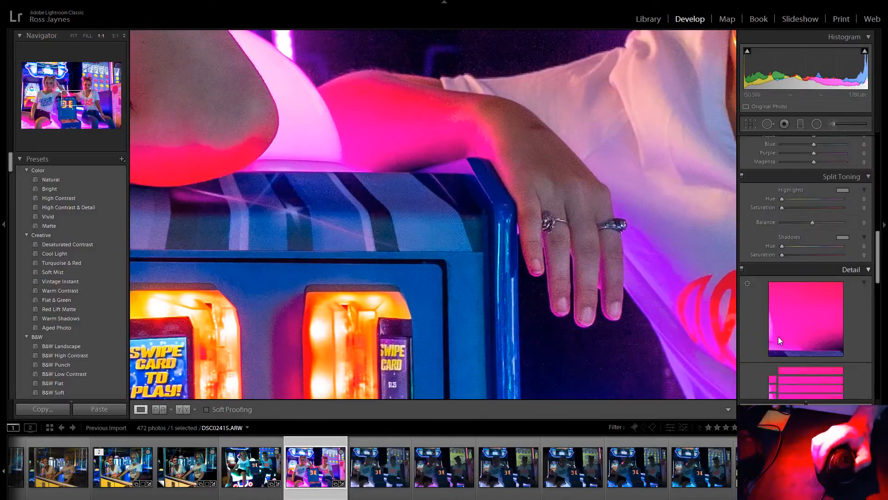
pyautogui.click(789, 309)
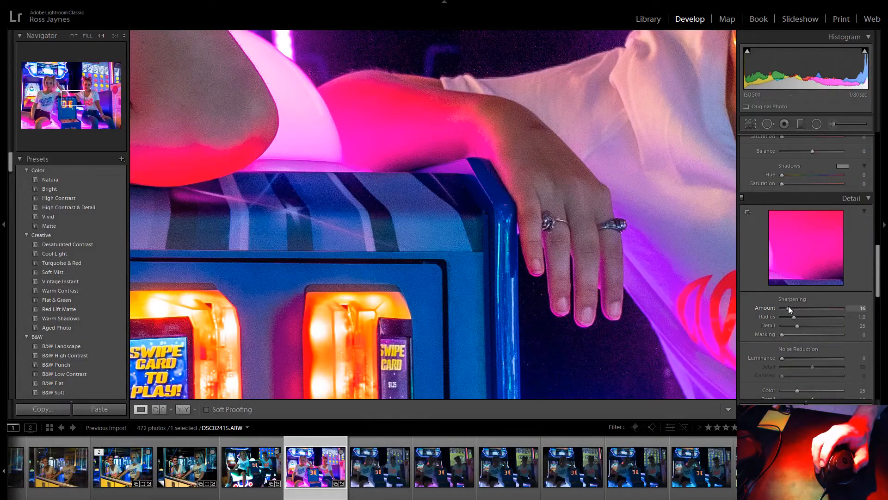
pyautogui.moveTo(602, 163); pyautogui.dragTo(760, 265)
# Reduce noise with Luminance 15, luminance Contrast 8 and Color 34.
pyautogui.scroll(-3, 754, 364)
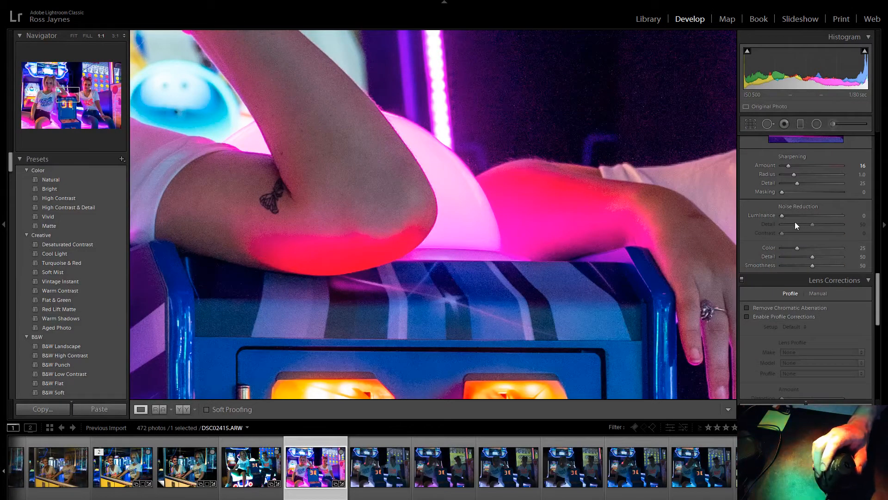
pyautogui.moveTo(782, 216); pyautogui.dragTo(790, 215)
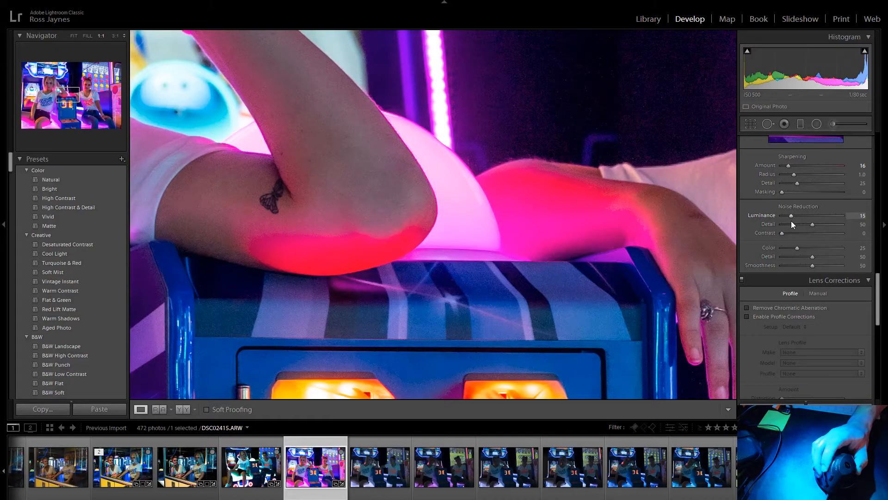
pyautogui.moveTo(782, 233); pyautogui.dragTo(787, 233)
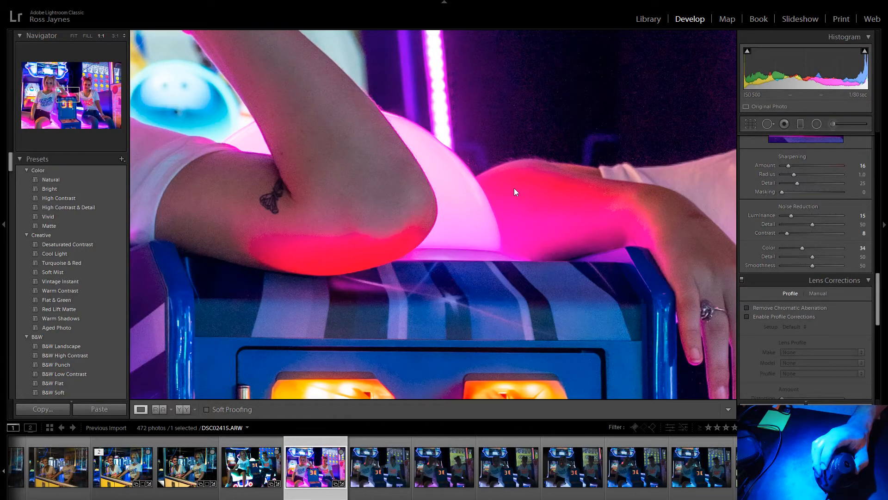
# Set the sharpening Amount to 40 while checking the blonde woman's face, and return to the full photo.
pyautogui.click(514, 188)
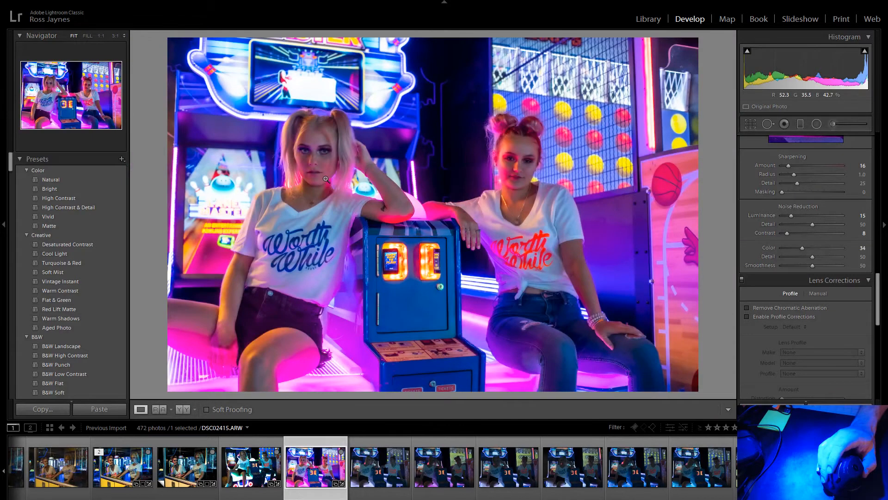
pyautogui.click(326, 179)
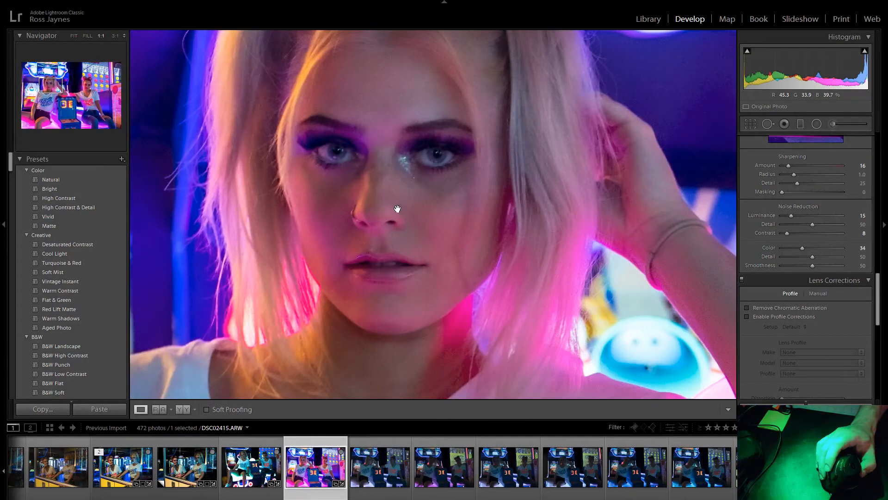
pyautogui.scroll(3, 799, 234)
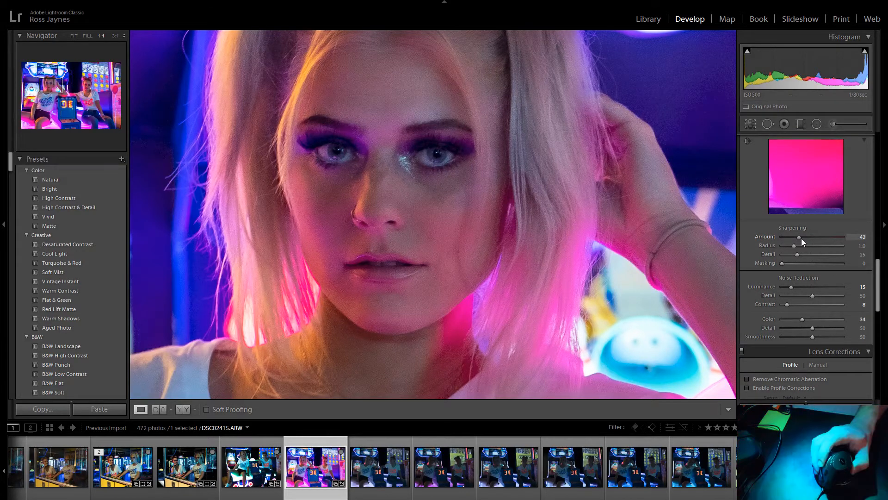
pyautogui.moveTo(801, 237)
pyautogui.mouseDown()
pyautogui.moveTo(820, 238)
pyautogui.moveTo(800, 246)
pyautogui.mouseUp()
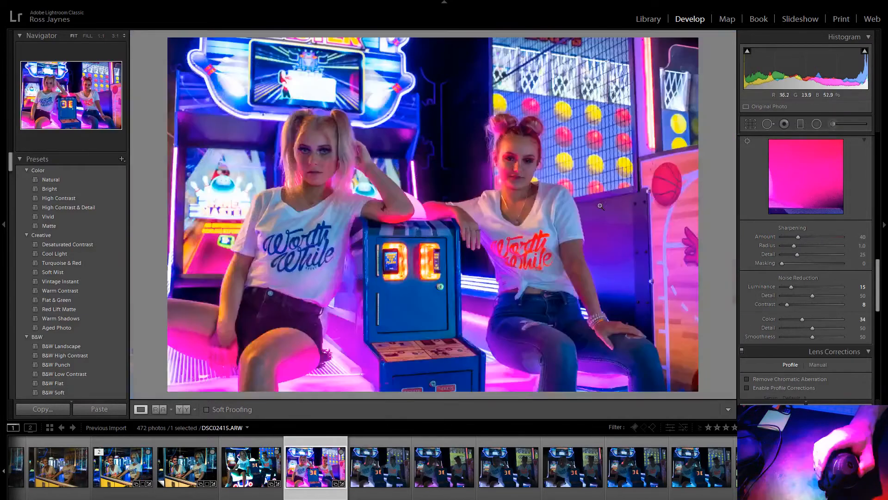
pyautogui.click(604, 208)
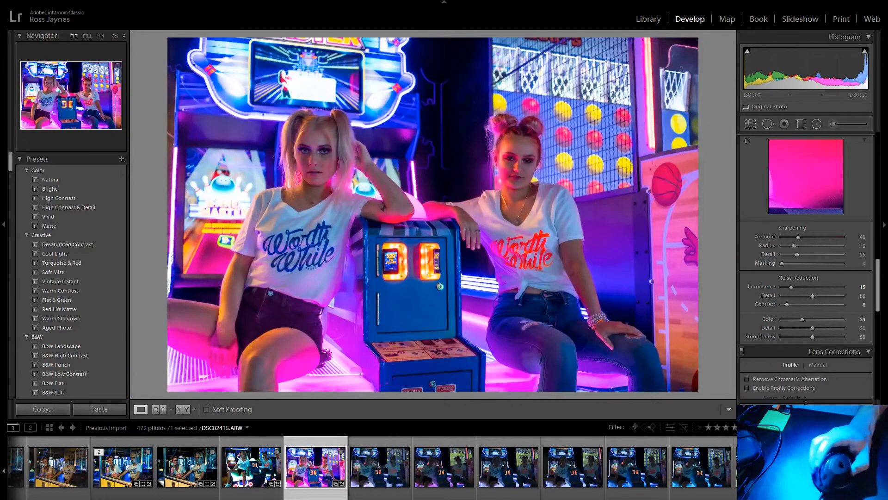
# Crop the neon portrait to 16 x 9, framing it lower so the girls' legs and the machine's base stay in.
pyautogui.press('r')
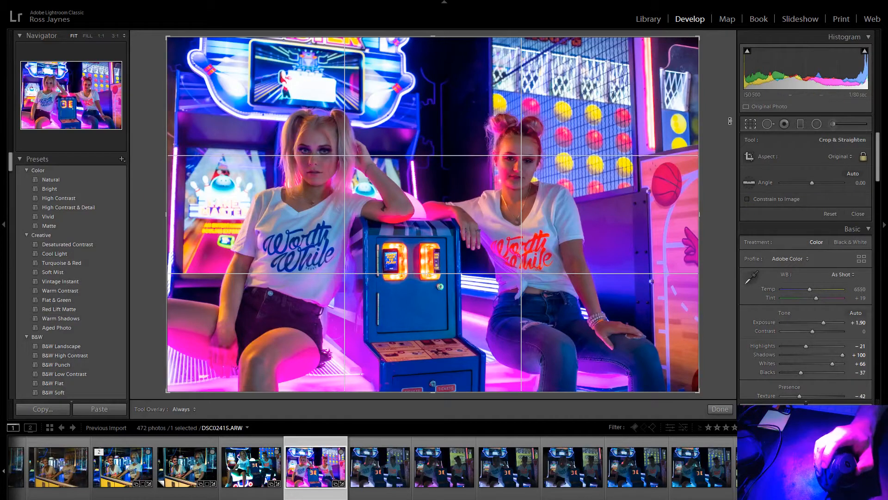
pyautogui.click(840, 156)
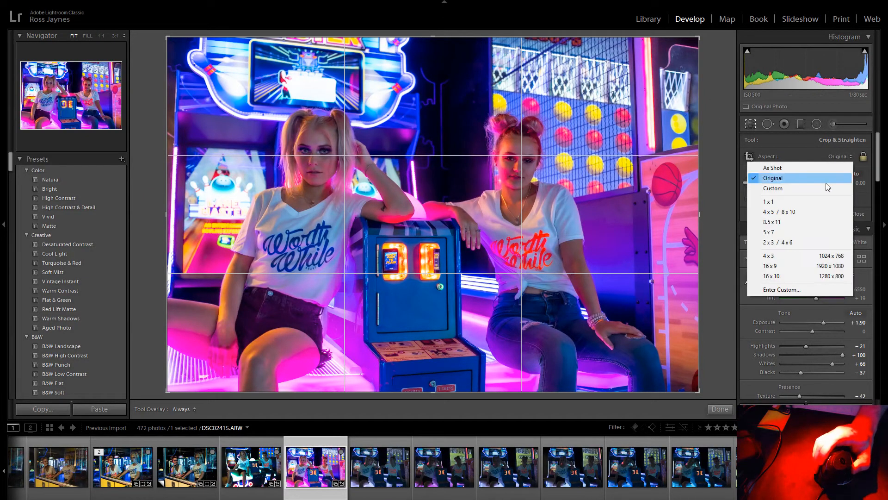
pyautogui.click(809, 271)
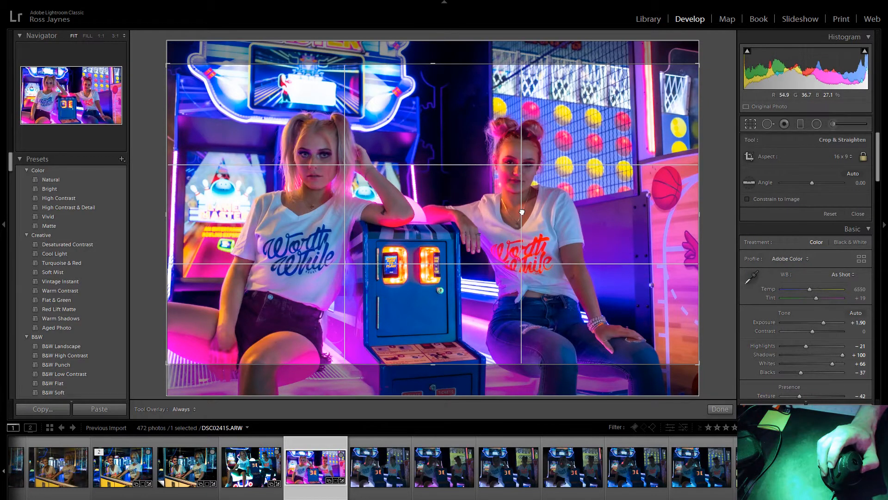
pyautogui.moveTo(521, 212); pyautogui.dragTo(523, 183)
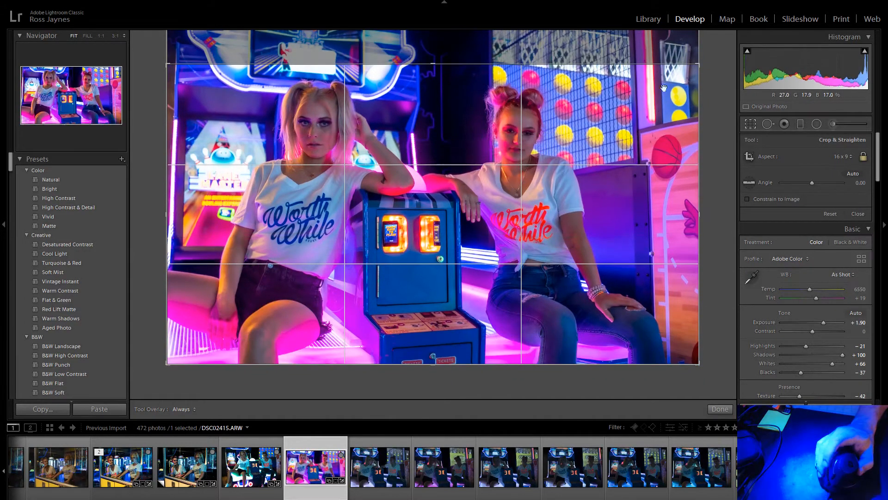
pyautogui.click(750, 124)
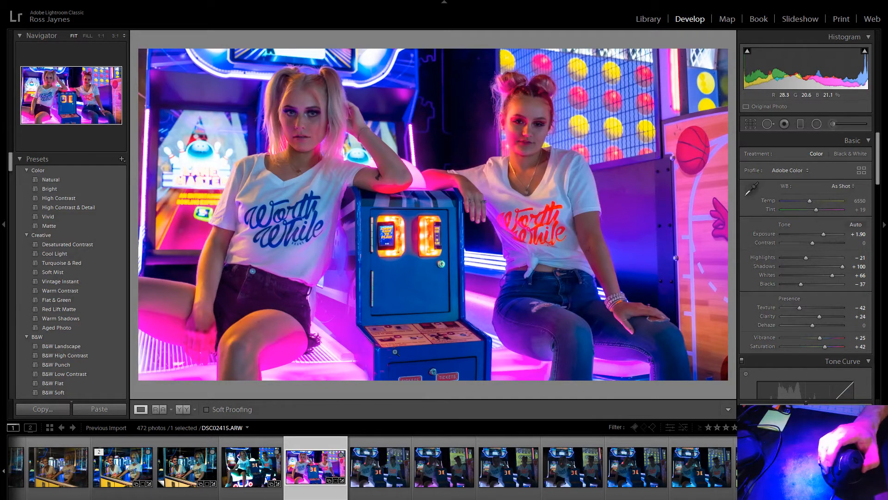
# Skip through the following dark shots to DSC02421.ARW and set its Exposure to +1.72.
pyautogui.click(363, 469)
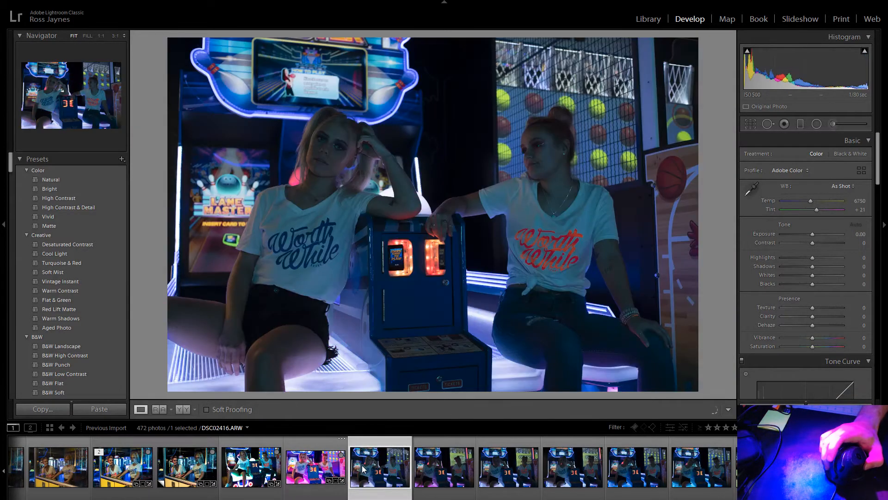
pyautogui.press('Right')
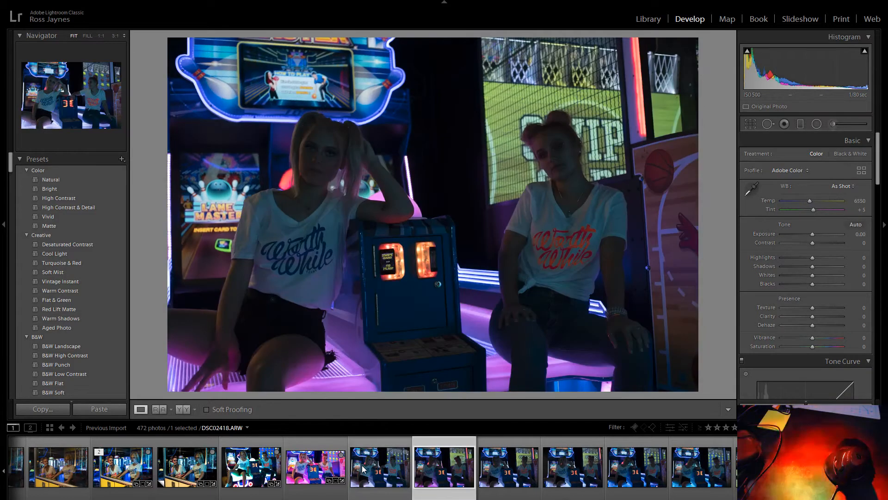
pyautogui.press('Right')
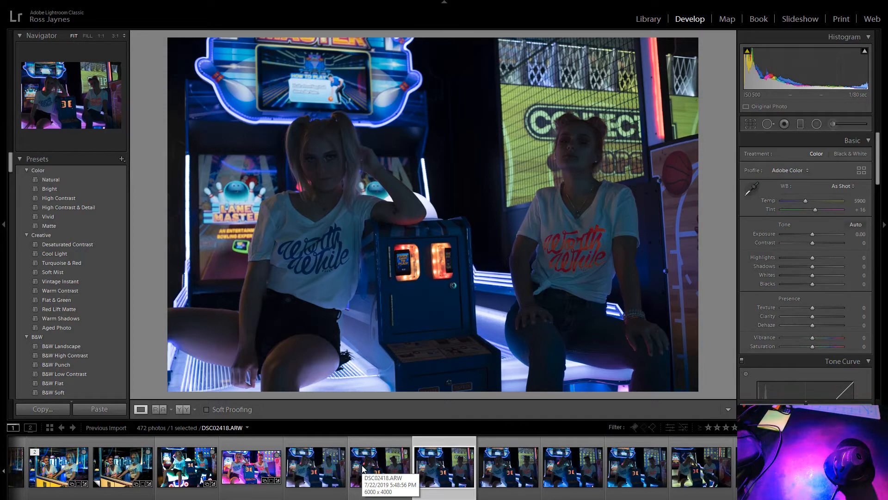
pyautogui.press('Right')
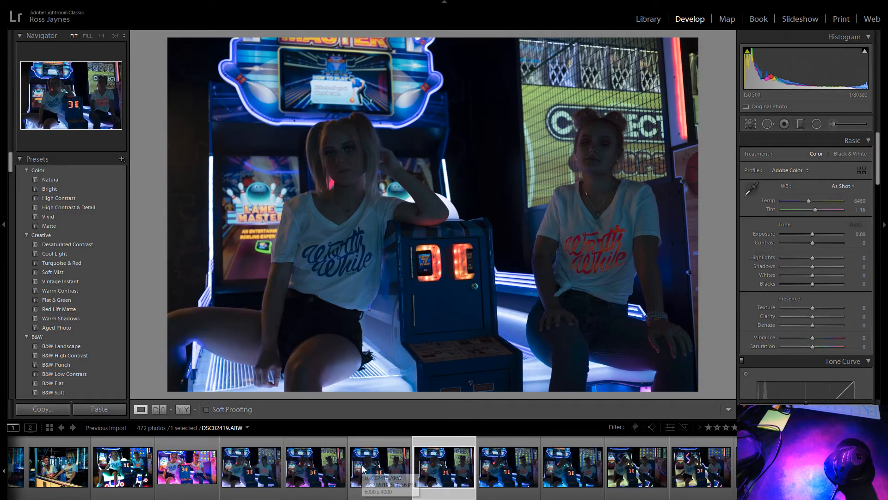
pyautogui.press('Right')
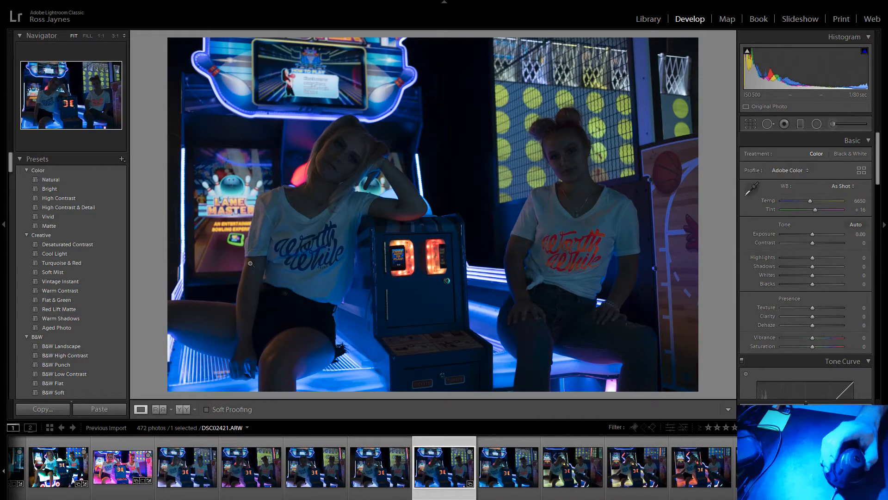
pyautogui.scroll(-15, 63, 317)
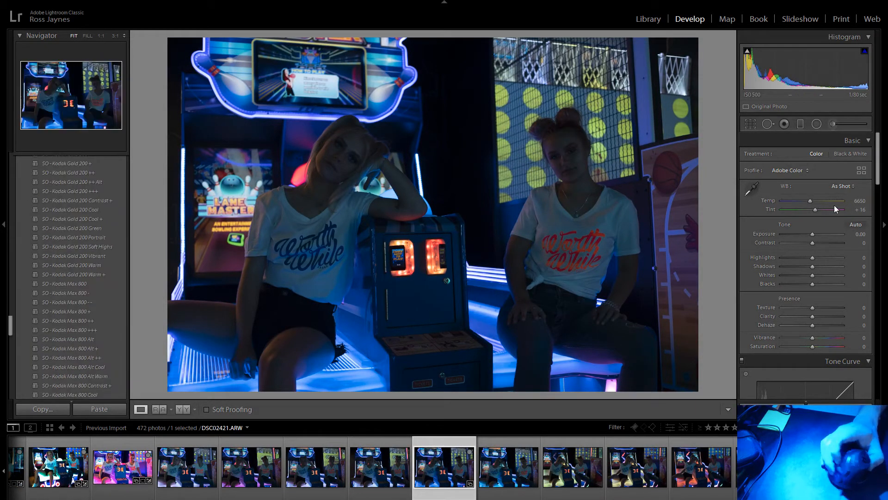
pyautogui.click(858, 234)
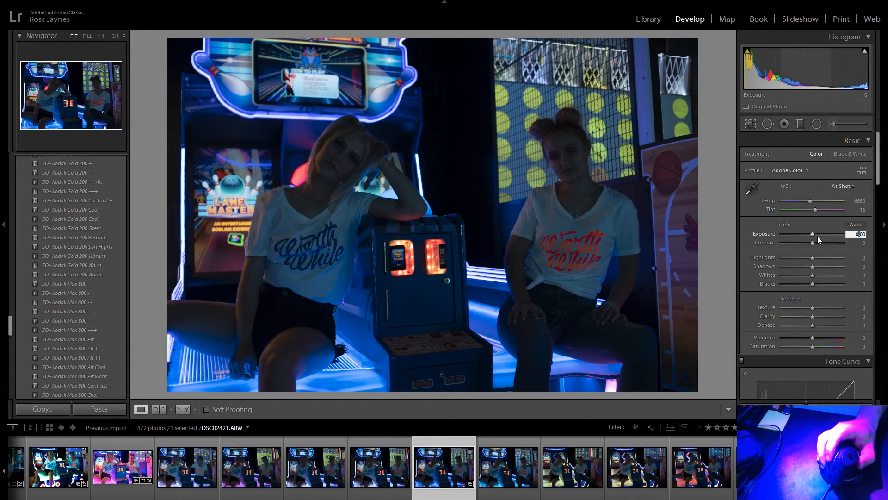
pyautogui.moveTo(818, 236); pyautogui.dragTo(824, 235)
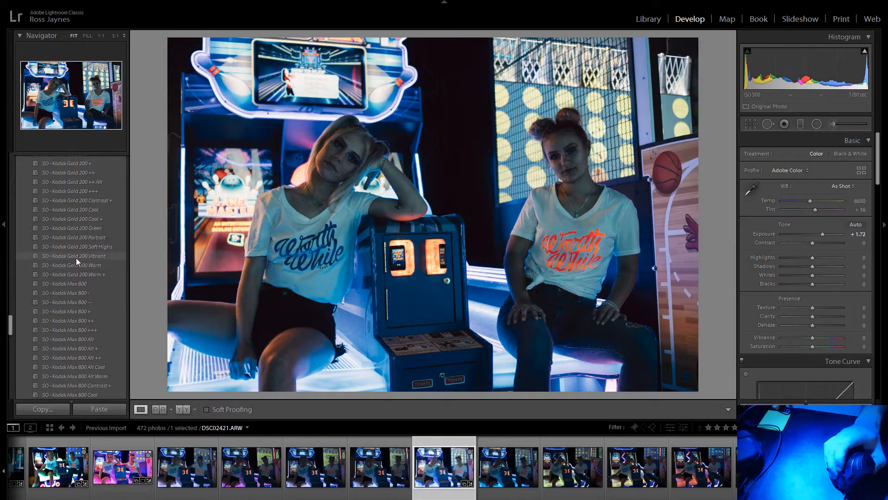
# Try the VSCO Film Essentials preset C - Agfa Vista 100, and apply C - Agfa Portrait XPS 160 instead.
pyautogui.scroll(5, 76, 257)
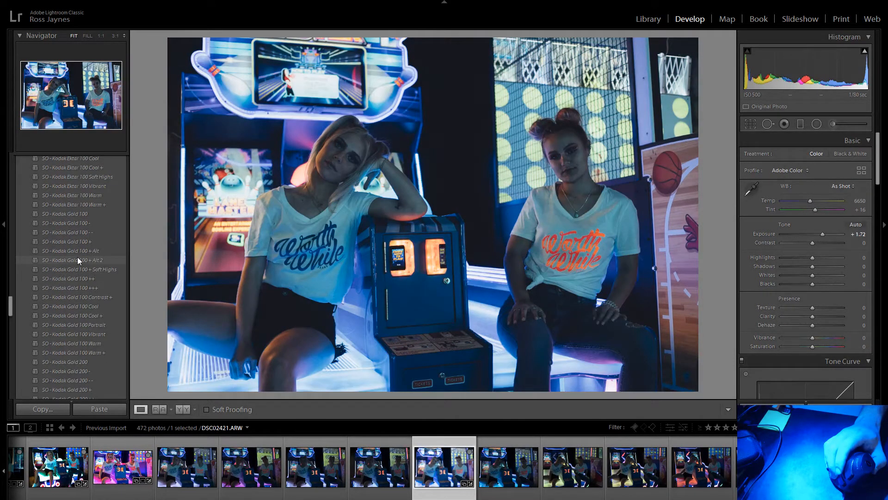
pyautogui.scroll(-10, 77, 257)
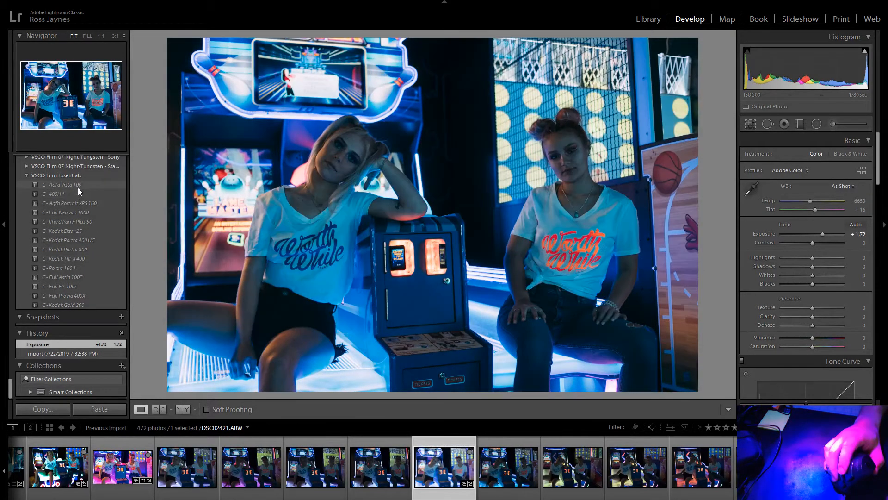
pyautogui.click(78, 187)
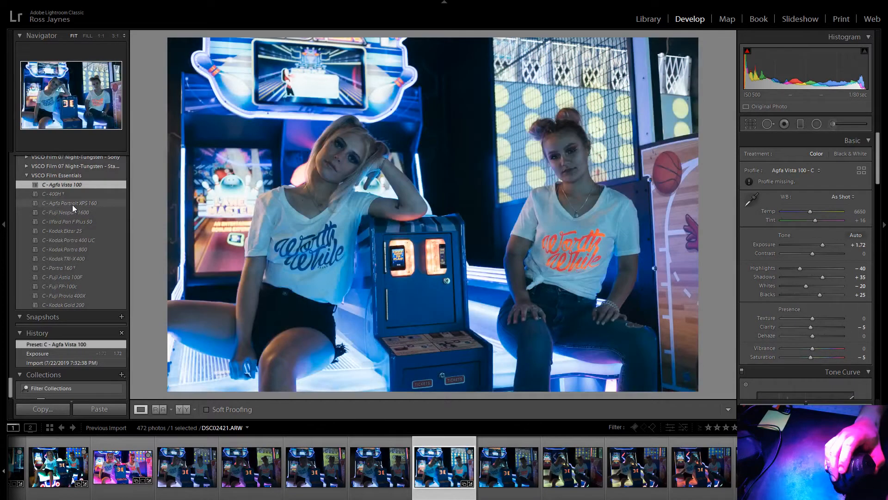
pyautogui.click(73, 204)
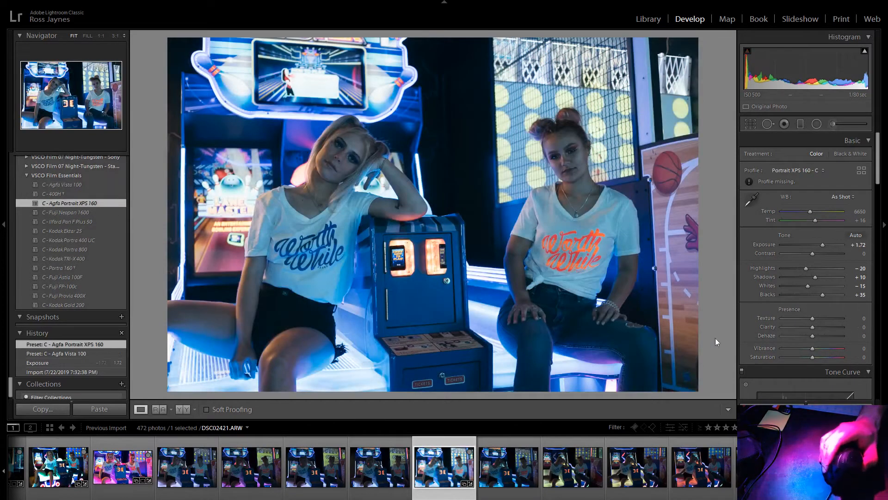
# Reset the Grain Amount to 0 and leave the photo uncropped.
pyautogui.scroll(-10, 797, 352)
pyautogui.doubleClick(797, 352)
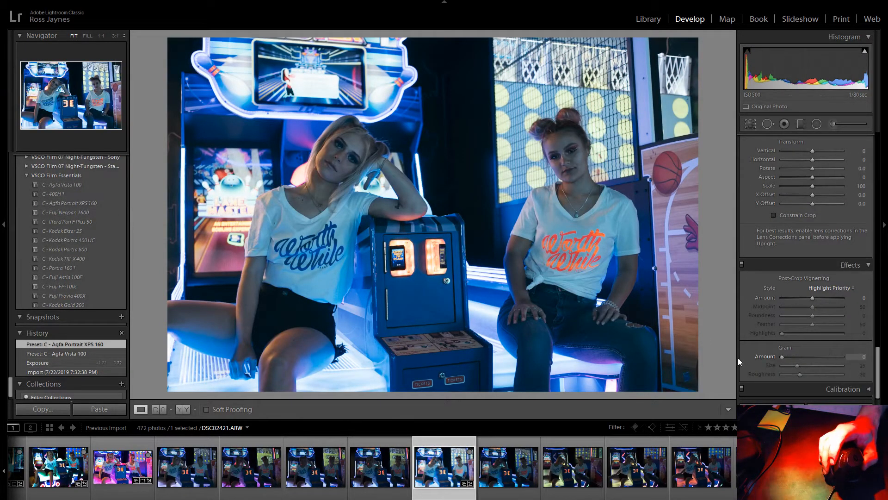
pyautogui.scroll(10, 829, 344)
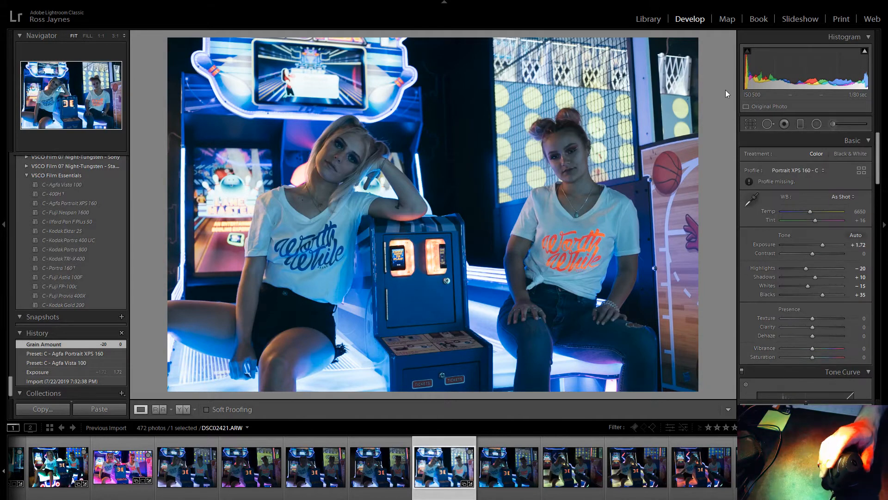
pyautogui.click(750, 124)
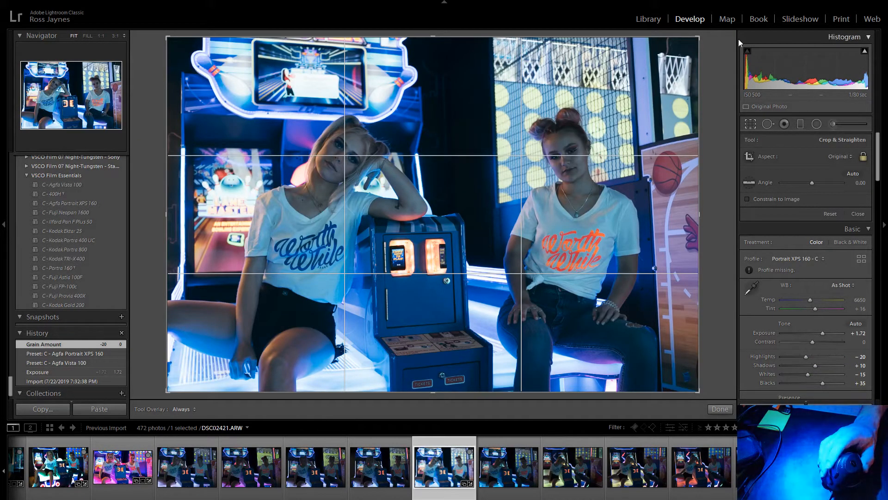
pyautogui.click(755, 124)
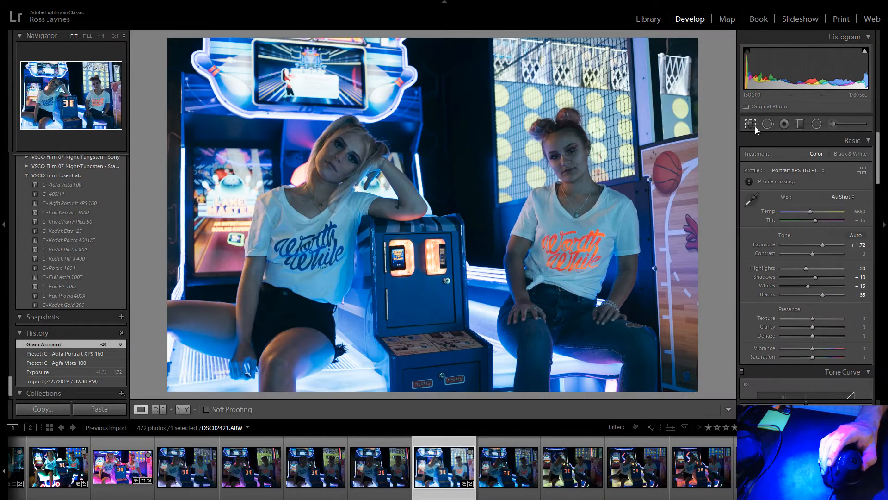
# Set Clarity to +22, Texture to -21, Vibrance to +31 and Saturation to +21.
pyautogui.moveTo(815, 329)
pyautogui.mouseDown()
pyautogui.moveTo(835, 338)
pyautogui.moveTo(821, 333)
pyautogui.mouseUp()
pyautogui.click(806, 318)
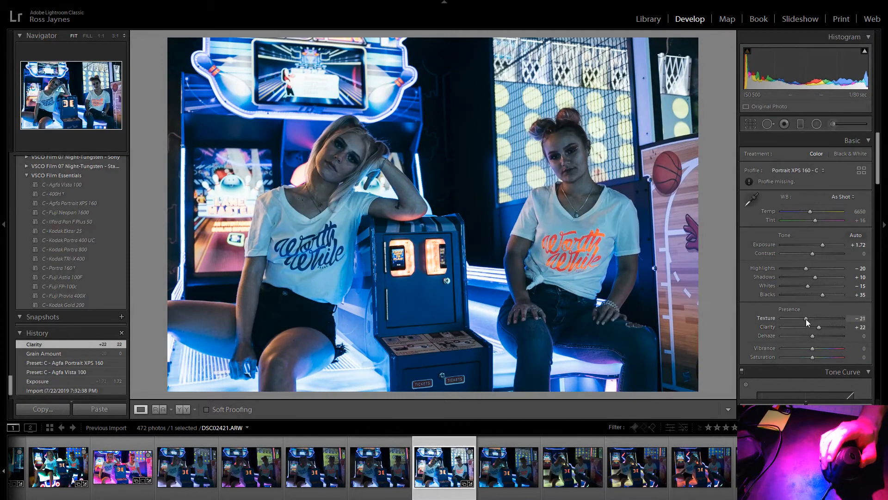
pyautogui.click(822, 348)
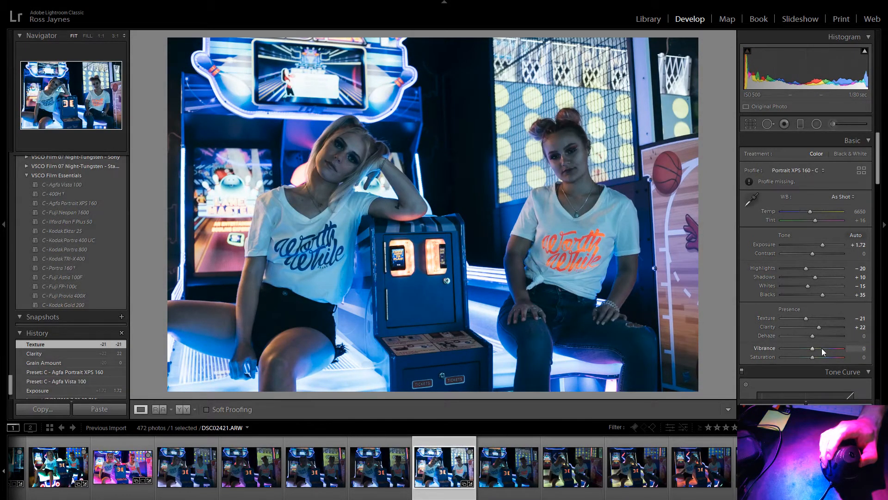
pyautogui.moveTo(819, 356); pyautogui.dragTo(818, 356)
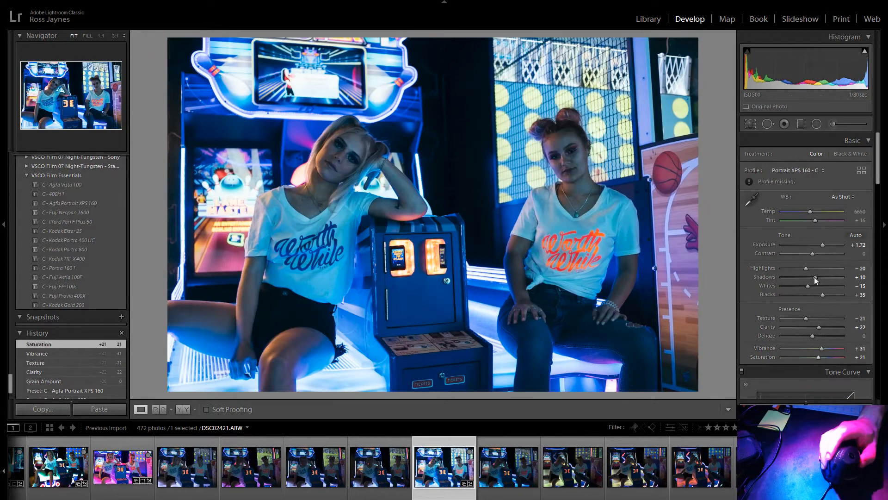
# Set Highlights to -100, Shadows to +62, Whites to +42 and Blacks to -10.
pyautogui.moveTo(809, 268); pyautogui.dragTo(843, 276)
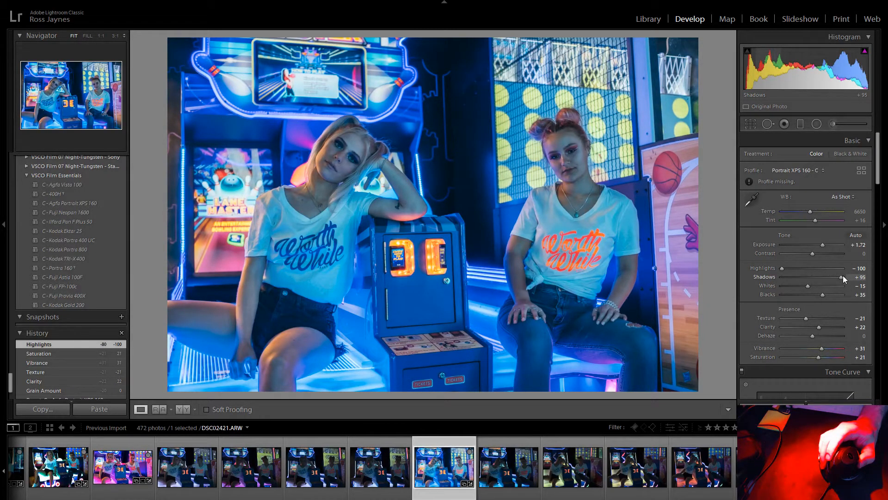
pyautogui.moveTo(843, 275); pyautogui.dragTo(848, 279)
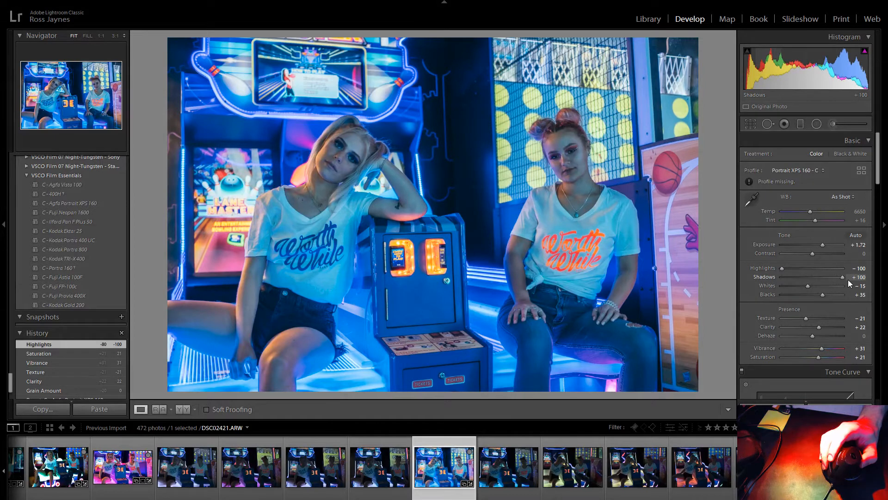
pyautogui.moveTo(848, 279); pyautogui.dragTo(832, 277)
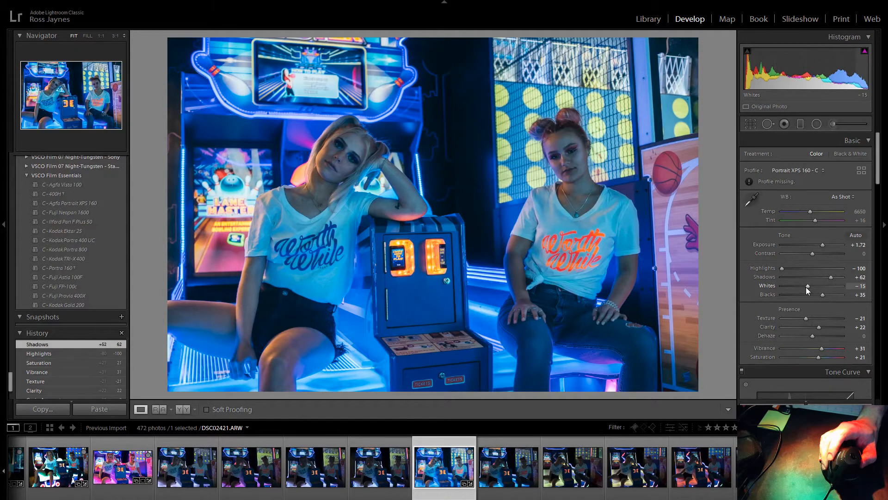
pyautogui.moveTo(806, 287); pyautogui.dragTo(829, 296)
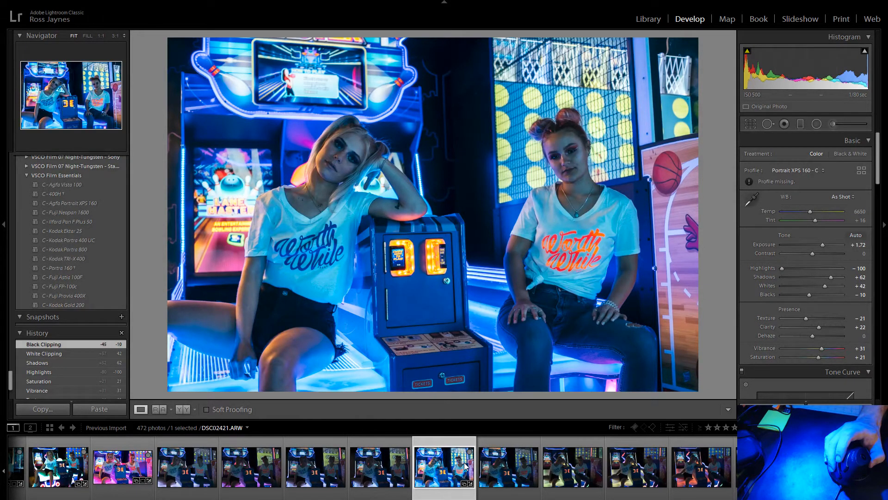
# View the unedited shots DSC02424.ARW and DSC02425.ARW further along the shoot.
pyautogui.click(511, 465)
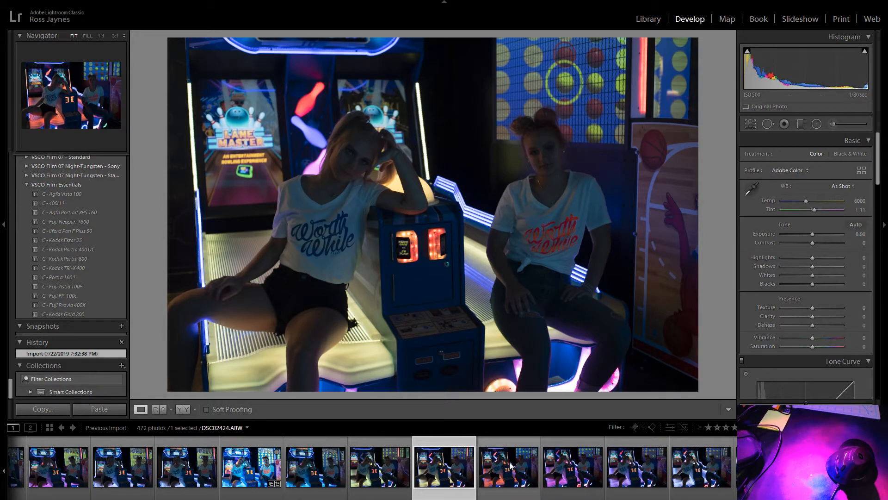
pyautogui.click(511, 465)
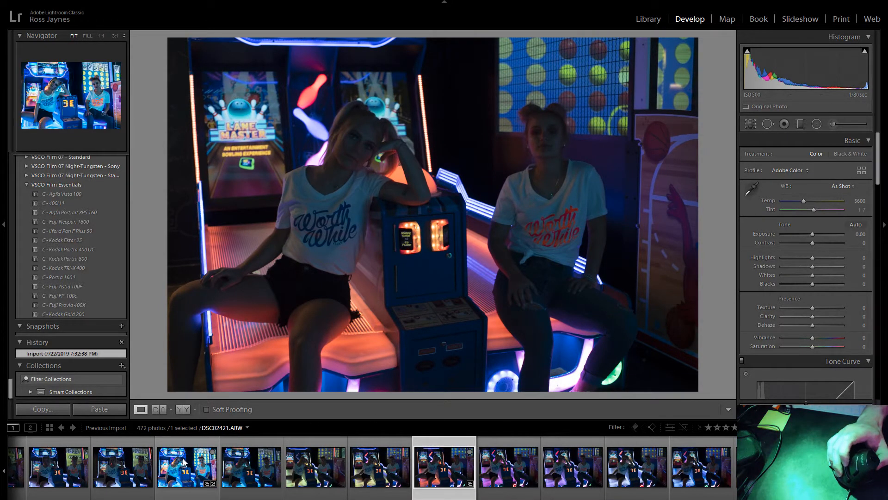
pyautogui.scroll(4, 184, 462)
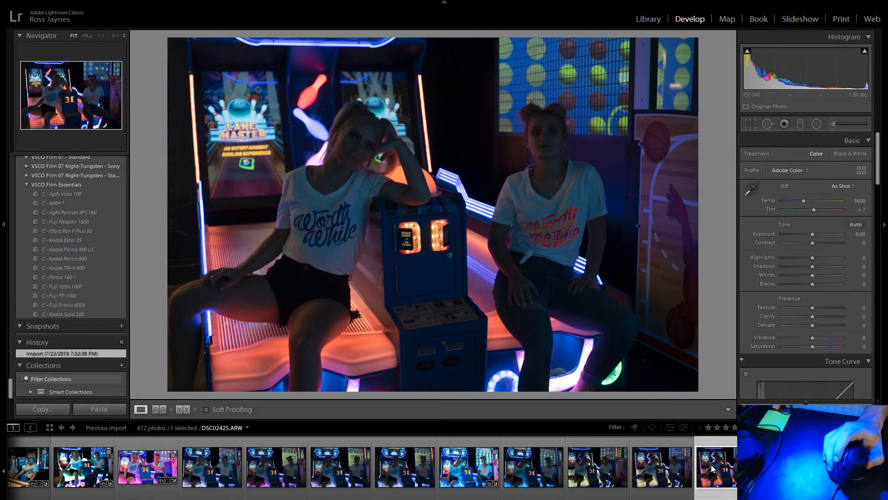
# Copy the develop settings of DSC02421.ARW, leaving out spot removal and crop, and paste them onto DSC02425.ARW.
pyautogui.click(468, 465)
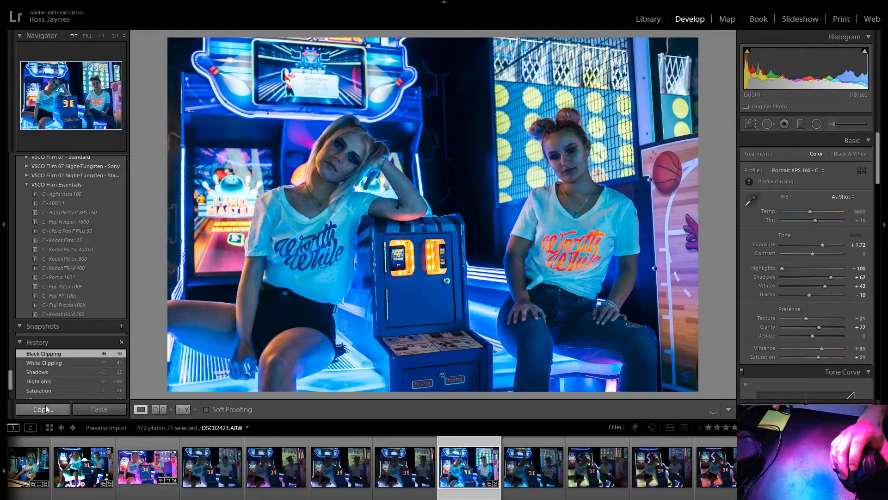
pyautogui.click(61, 408)
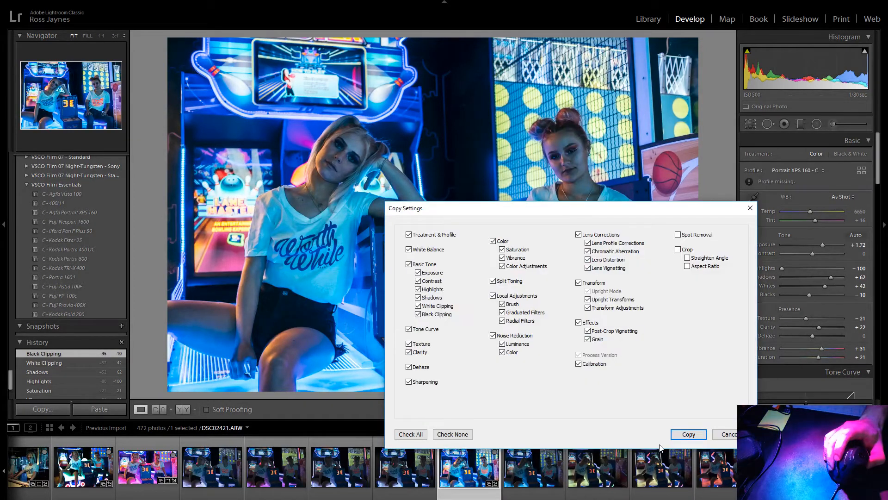
pyautogui.click(689, 434)
pyautogui.scroll(-10, 784, 337)
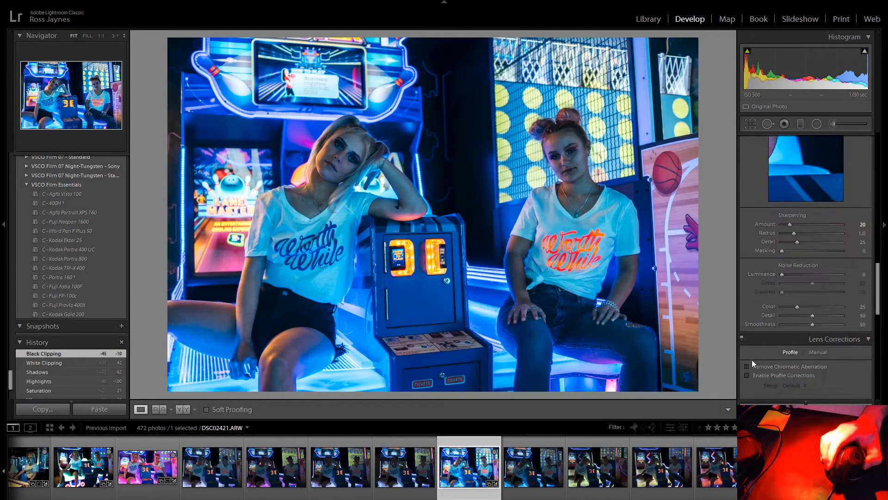
pyautogui.click(42, 409)
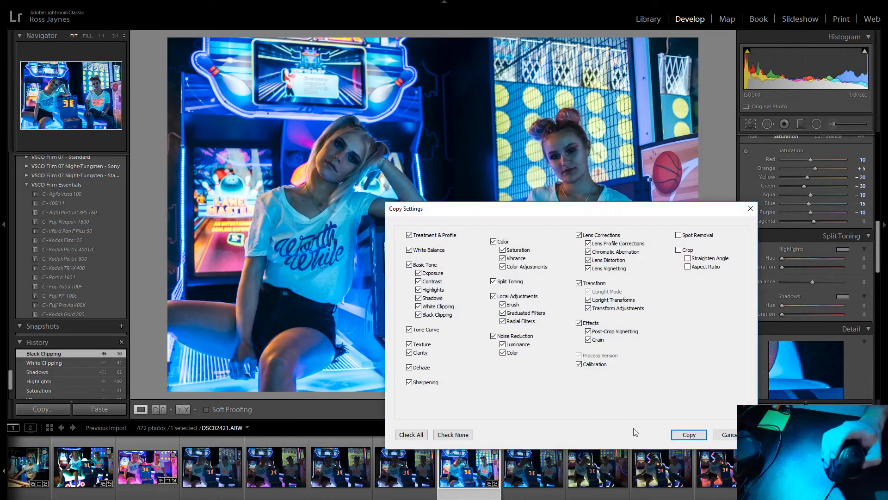
pyautogui.click(689, 435)
pyautogui.scroll(-4, 463, 463)
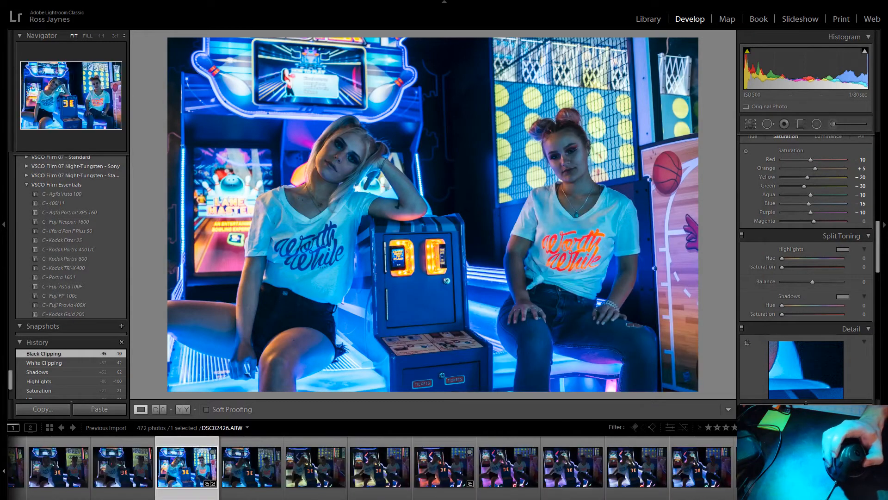
pyautogui.click(453, 460)
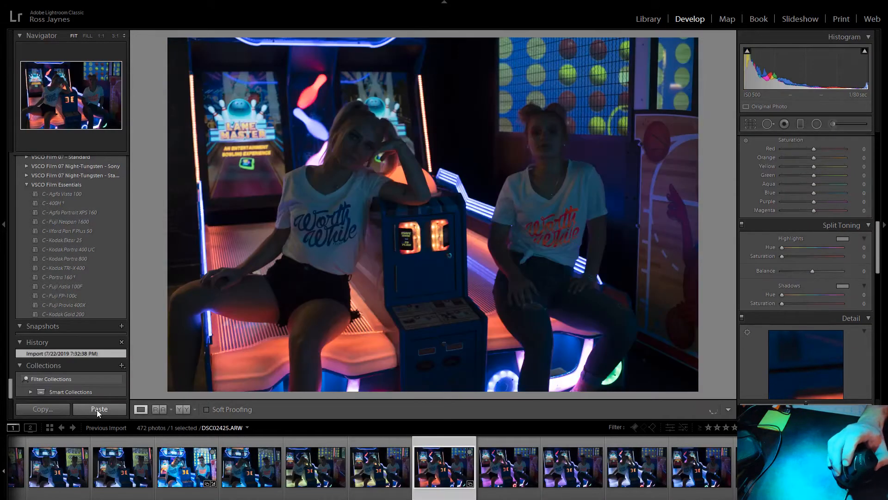
pyautogui.click(97, 409)
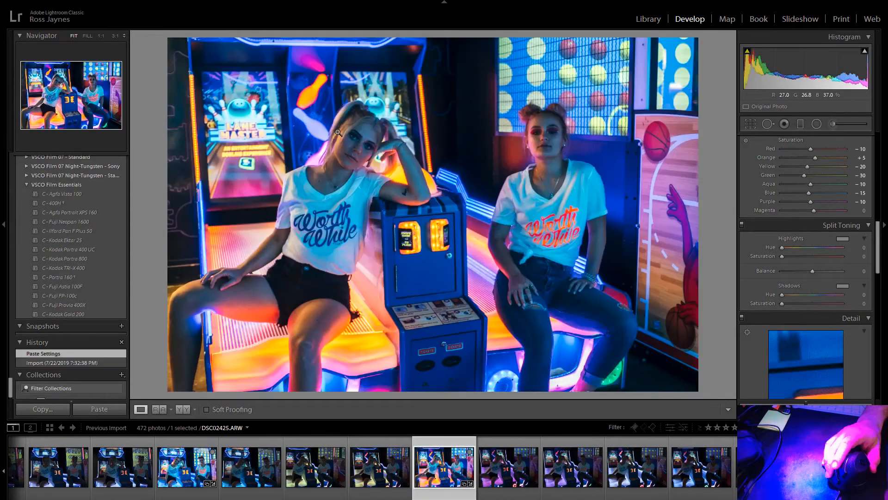
pyautogui.click(338, 133)
pyautogui.click(350, 155)
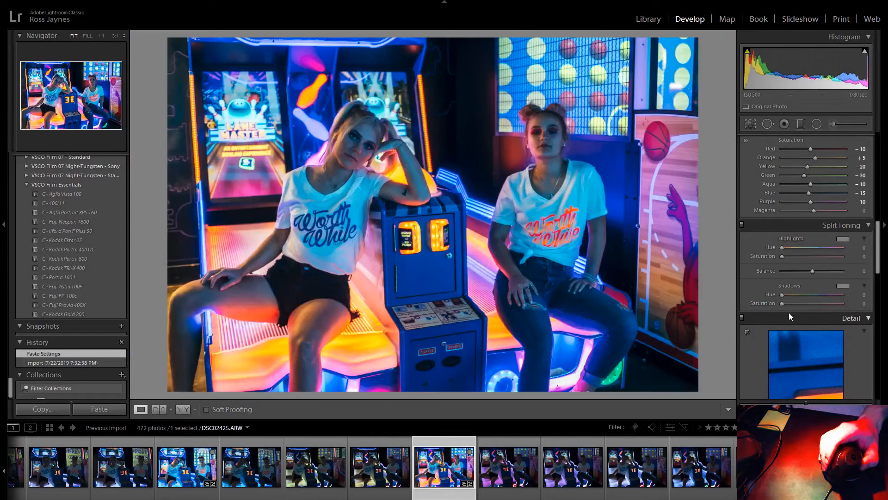
pyautogui.click(325, 135)
pyautogui.click(498, 183)
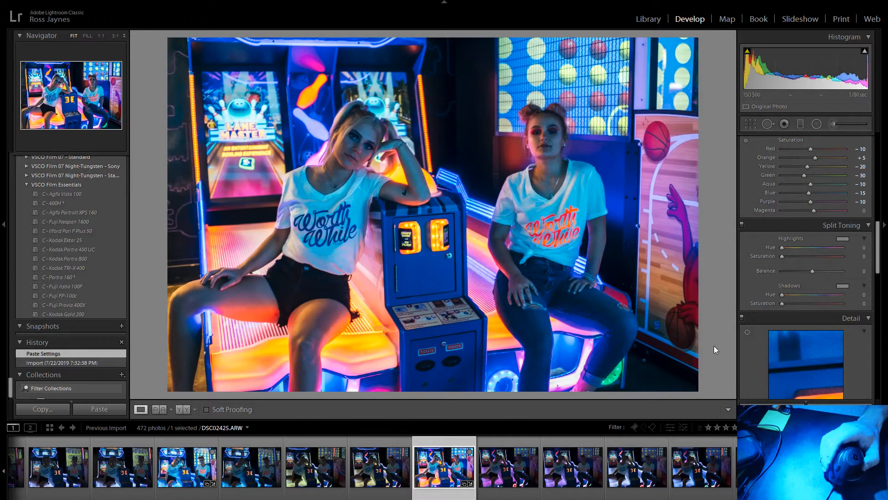
# Crop DSC02425.ARW to a 16 x 9 aspect ratio, fine-tuning the photo's position within the frame.
pyautogui.click(753, 125)
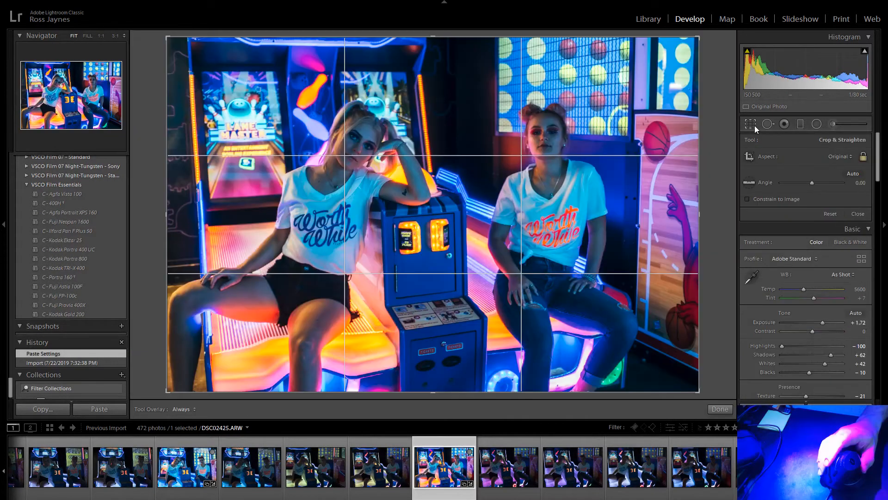
pyautogui.click(851, 158)
pyautogui.click(792, 266)
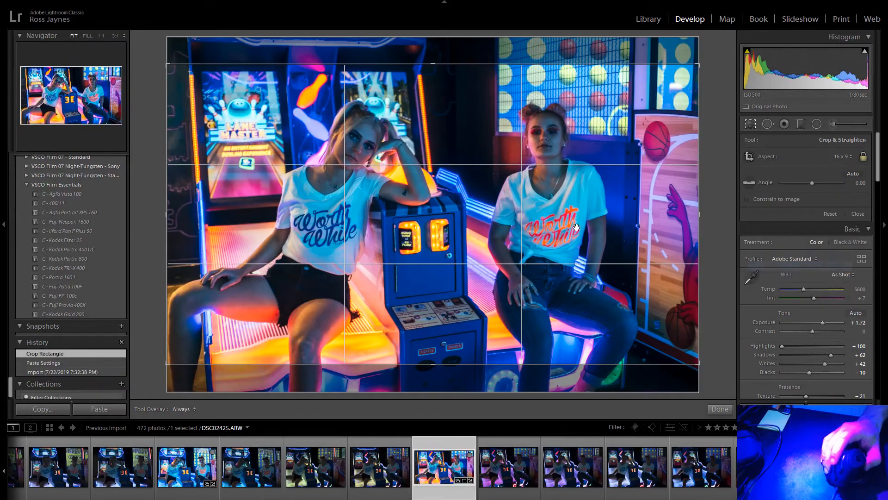
pyautogui.moveTo(567, 223)
pyautogui.mouseDown()
pyautogui.moveTo(572, 195)
pyautogui.moveTo(570, 223)
pyautogui.mouseUp()
pyautogui.click(748, 123)
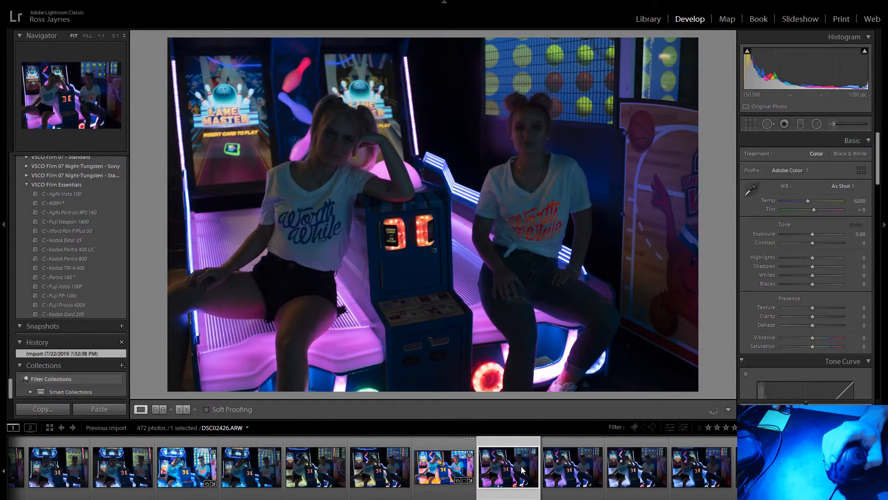
# Browse the unedited shots from DSC02426.ARW to DSC02435.ARW and examine the faces and lighting in DSC02434.ARW.
pyautogui.click(556, 466)
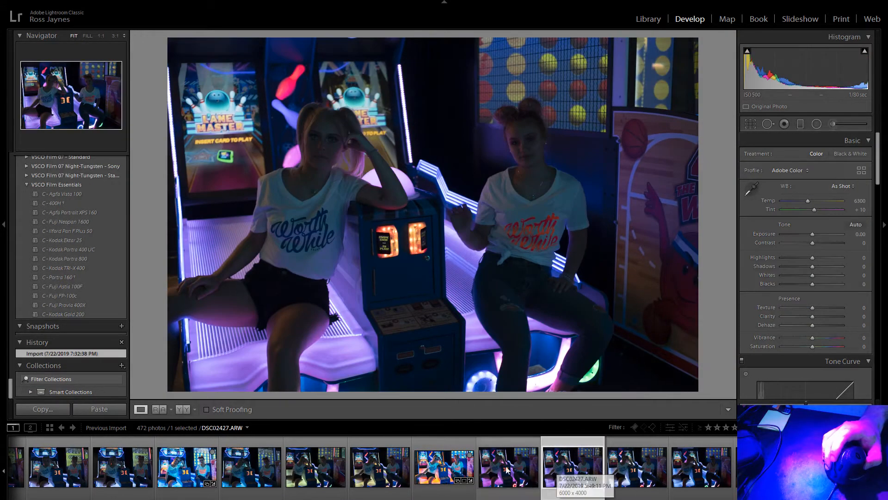
pyautogui.click(507, 469)
pyautogui.click(692, 465)
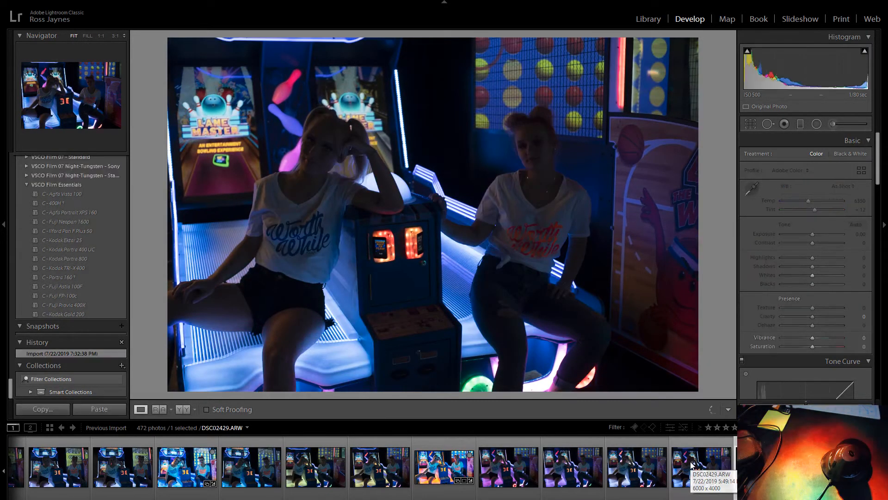
pyautogui.press('Right')
pyautogui.press('Right')
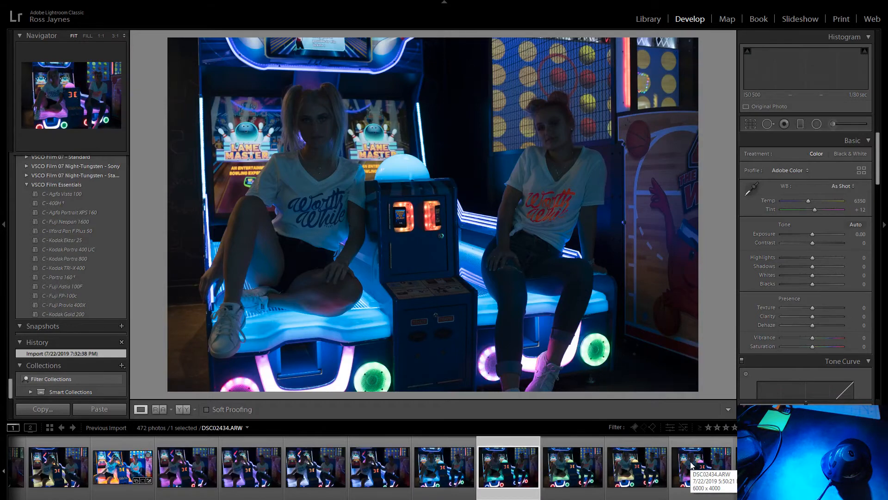
pyautogui.press('Left')
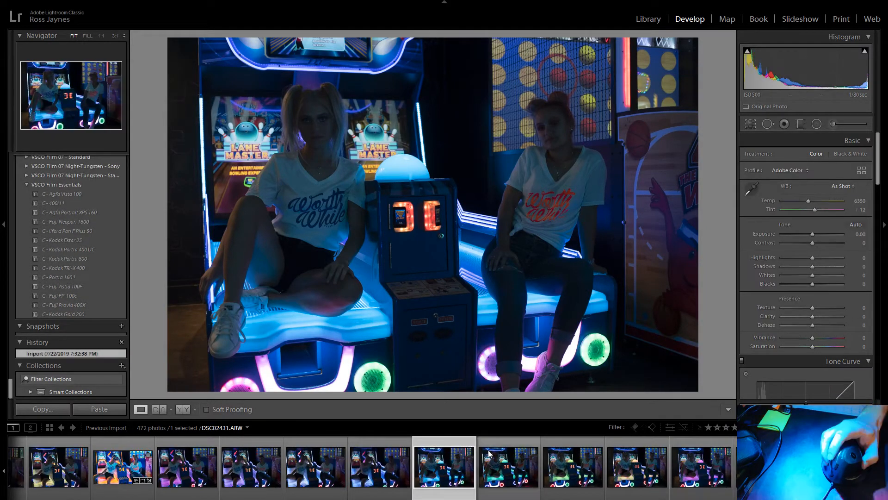
pyautogui.press('Right')
pyautogui.press('Right')
pyautogui.press('Right')
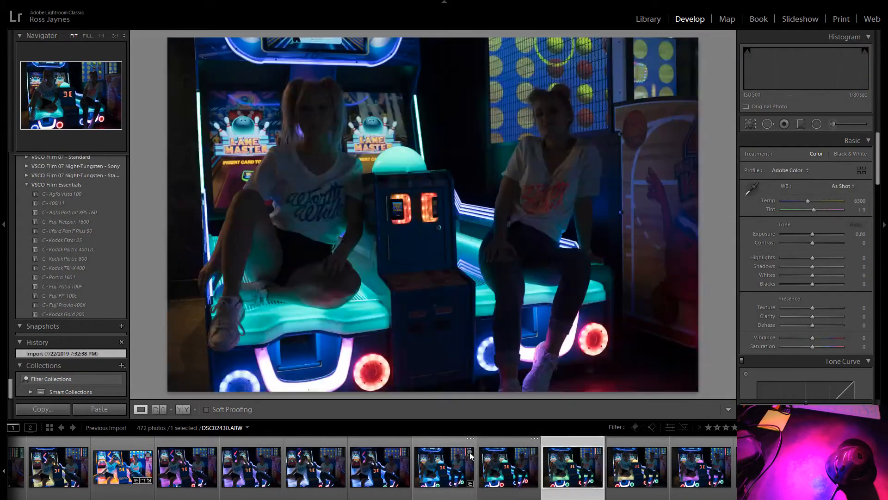
pyautogui.press('Right')
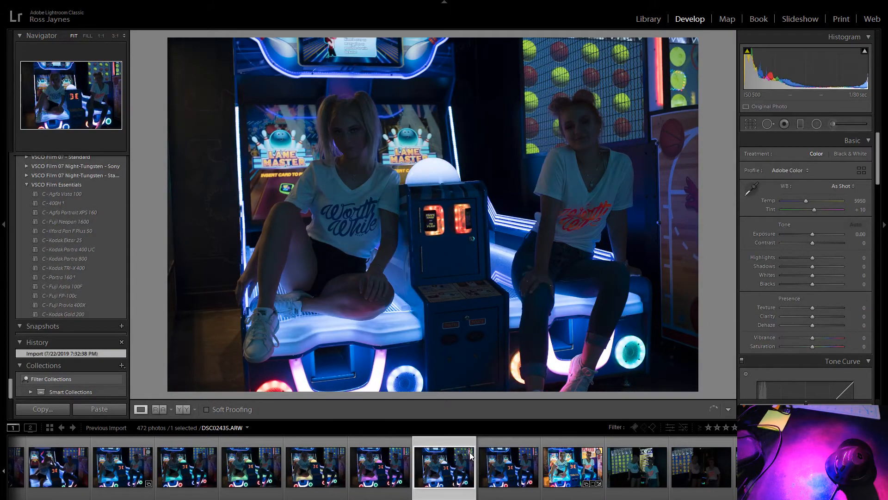
pyautogui.press('Left')
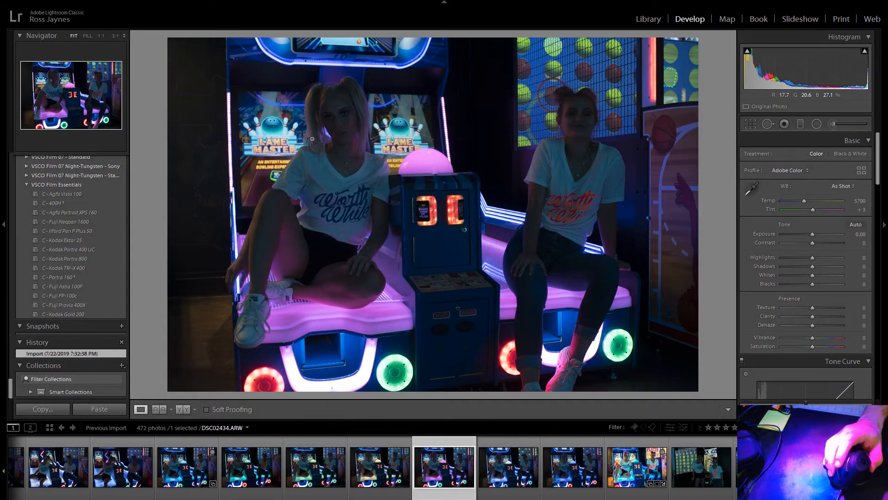
pyautogui.moveTo(322, 129); pyautogui.dragTo(351, 139)
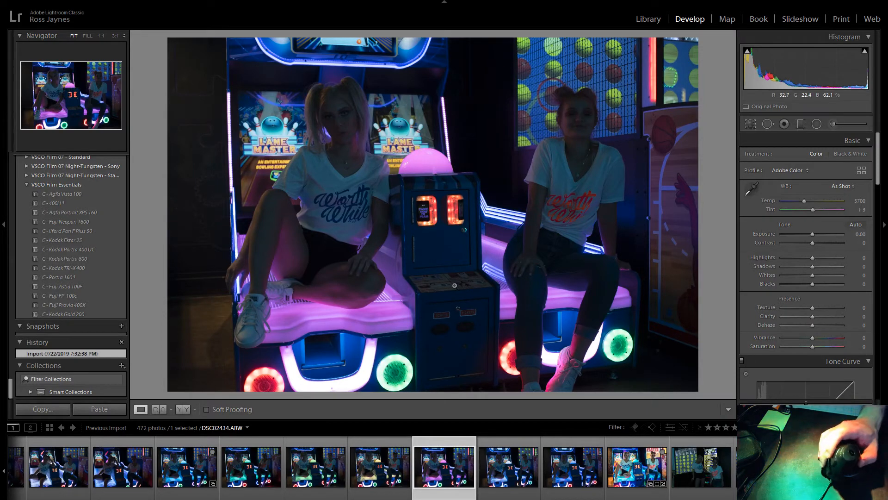
# Open the edited shot DSC02437.ARW and set its Sharpening Amount to 26.
pyautogui.press('Right')
pyautogui.press('Right')
pyautogui.press('Right')
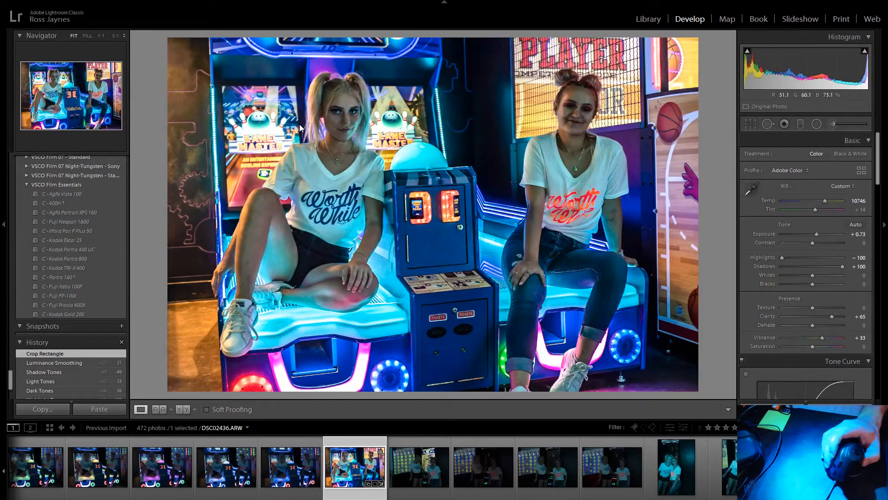
pyautogui.click(300, 128)
pyautogui.click(357, 113)
pyautogui.scroll(-10, 818, 326)
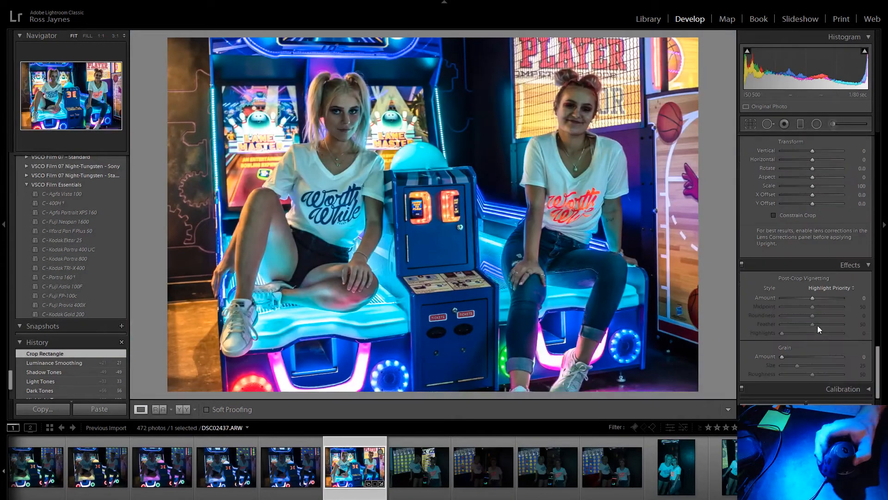
pyautogui.scroll(8, 767, 350)
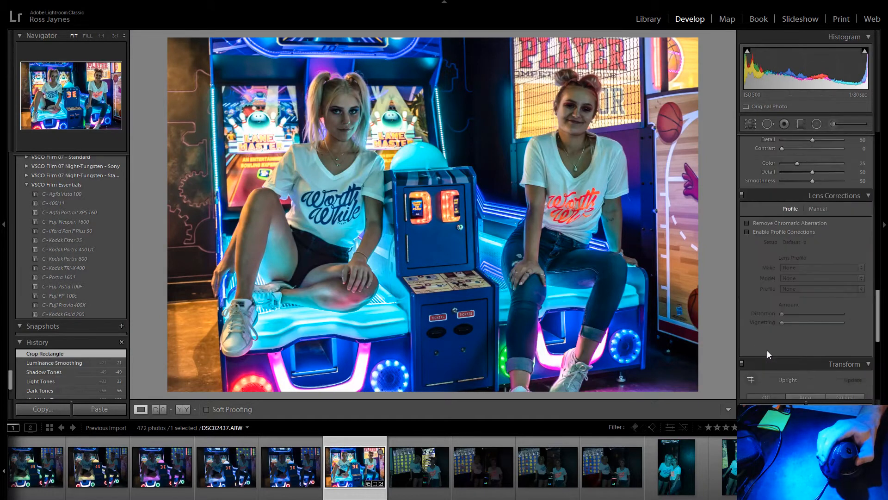
pyautogui.scroll(5, 767, 351)
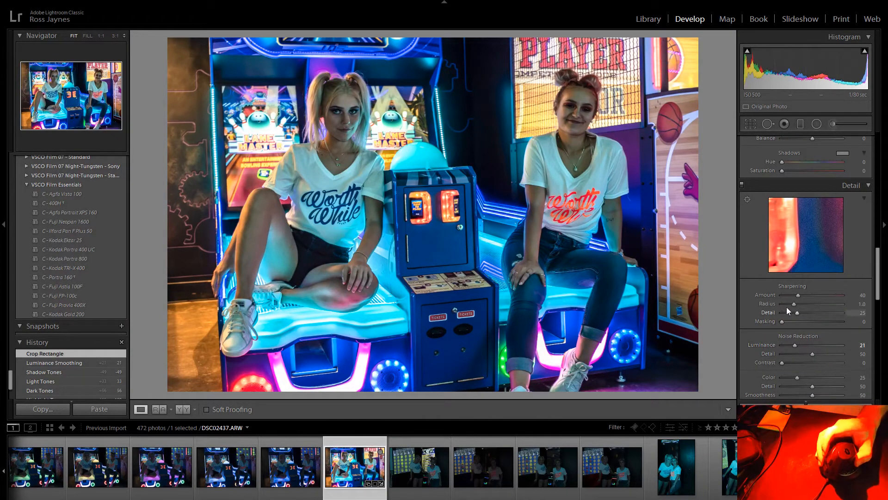
pyautogui.moveTo(798, 295); pyautogui.dragTo(792, 294)
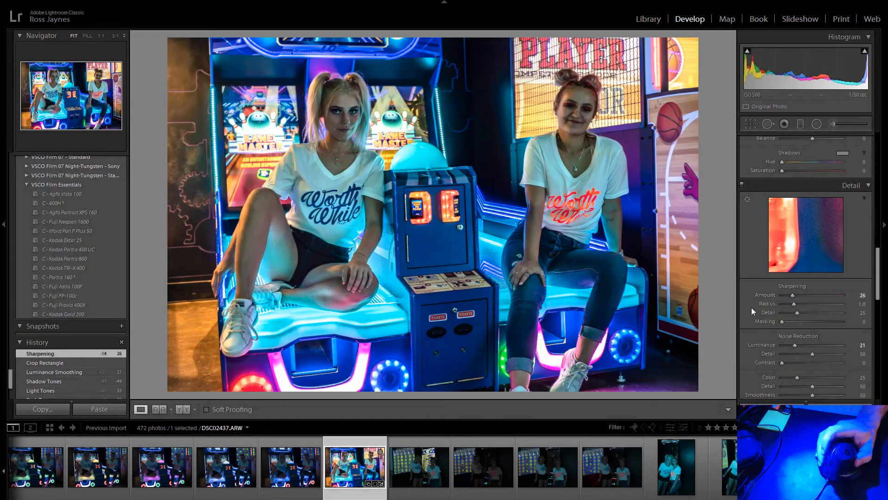
# Go back through the unedited shots from DSC02426.ARW to DSC02430.ARW to choose the next photo to edit.
pyautogui.scroll(4, 313, 466)
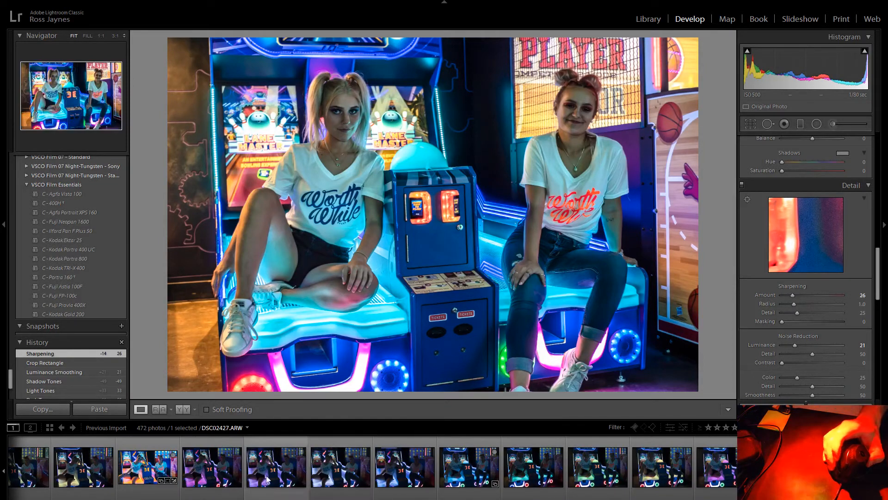
pyautogui.click(240, 468)
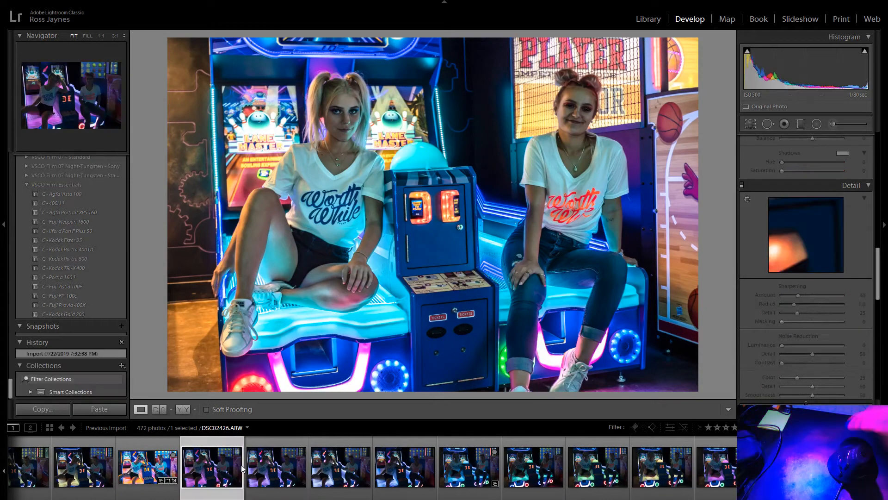
pyautogui.press('Right')
pyautogui.press('Right')
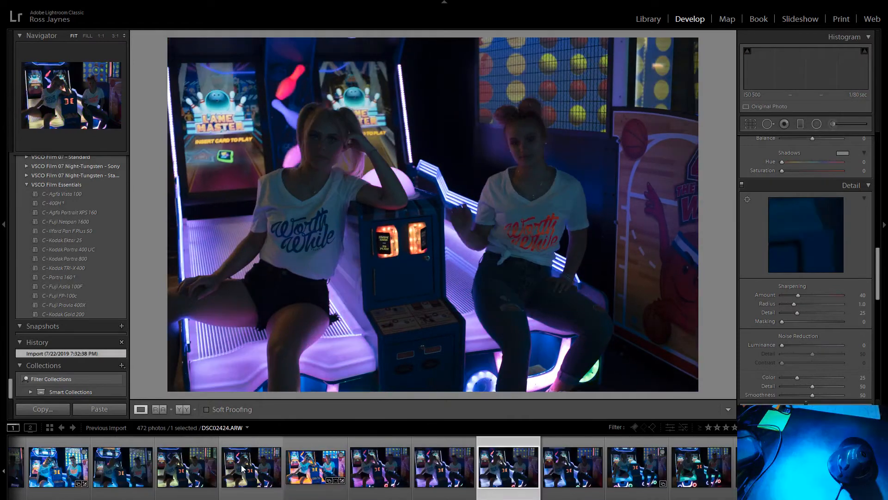
pyautogui.press('Left')
pyautogui.press('Right')
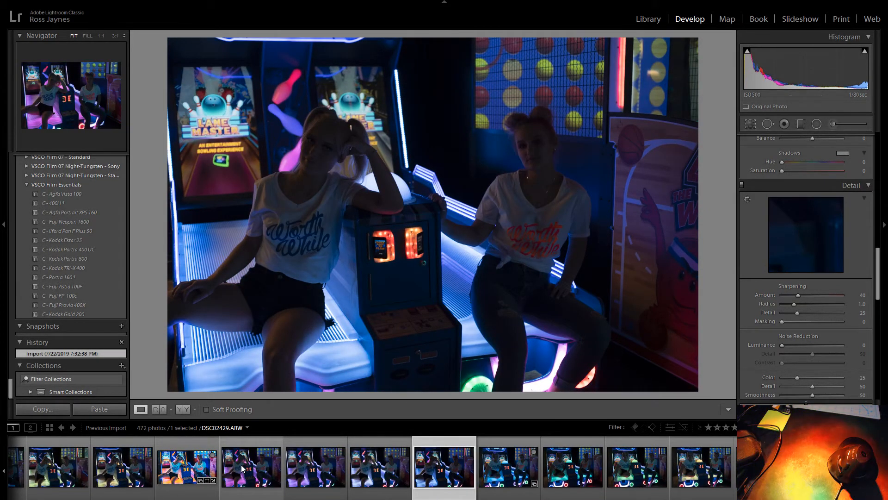
pyautogui.press('Right')
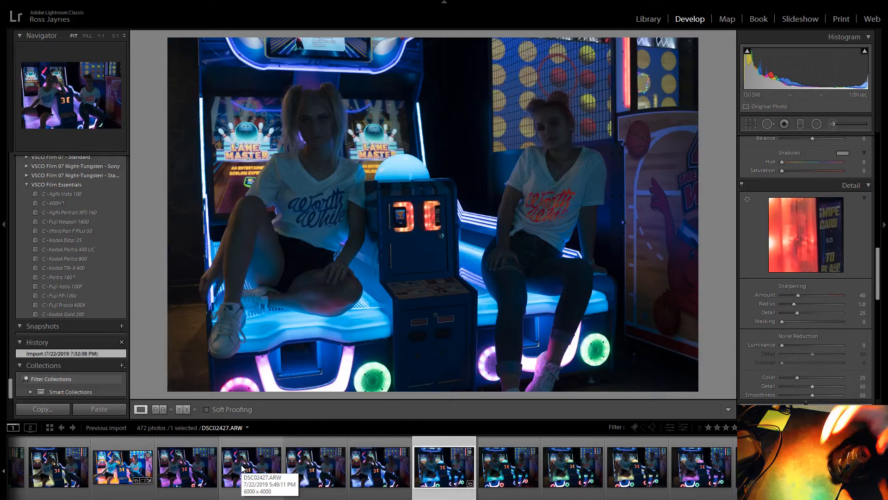
pyautogui.press('Right')
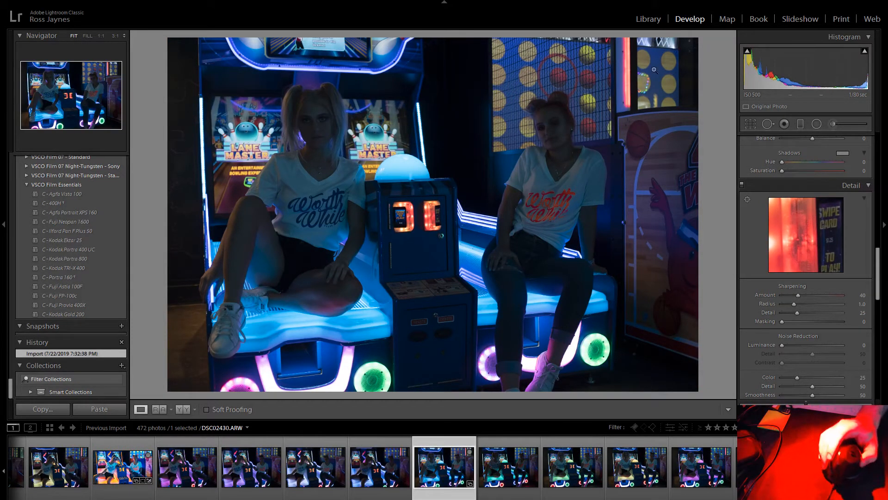
pyautogui.click(327, 90)
pyautogui.click(287, 145)
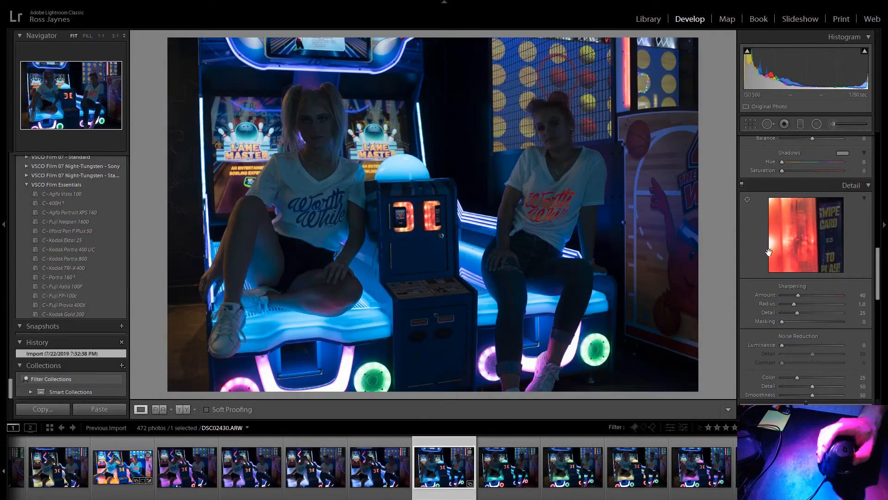
# Set the Exposure of DSC02430.ARW to +1.34 and apply the Vintage Instant creative preset.
pyautogui.scroll(10, 776, 274)
pyautogui.moveTo(811, 235); pyautogui.dragTo(819, 250)
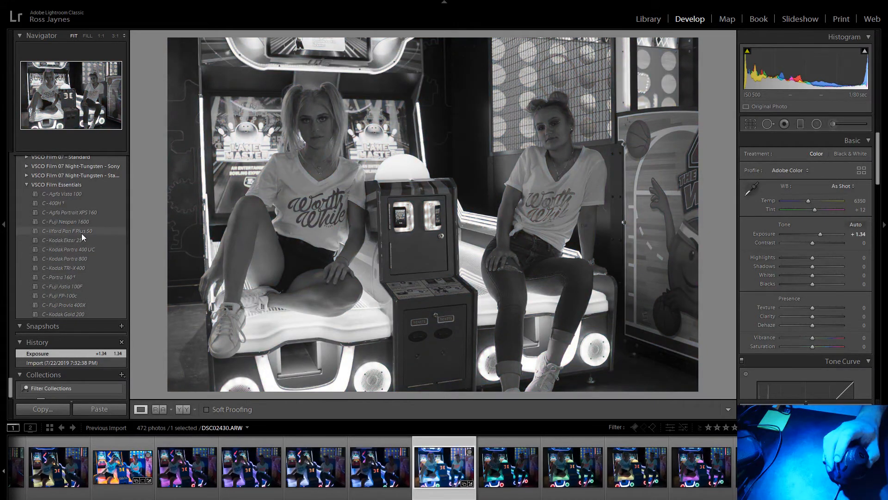
pyautogui.scroll(15, 82, 234)
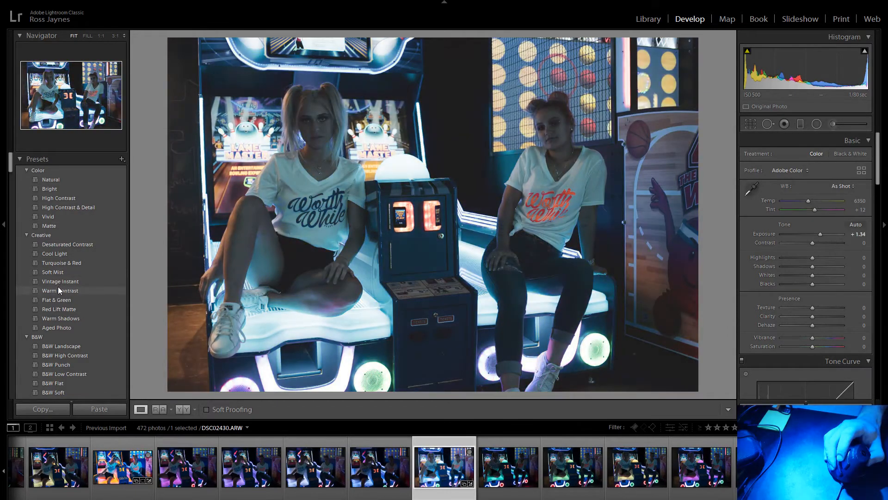
pyautogui.click(60, 281)
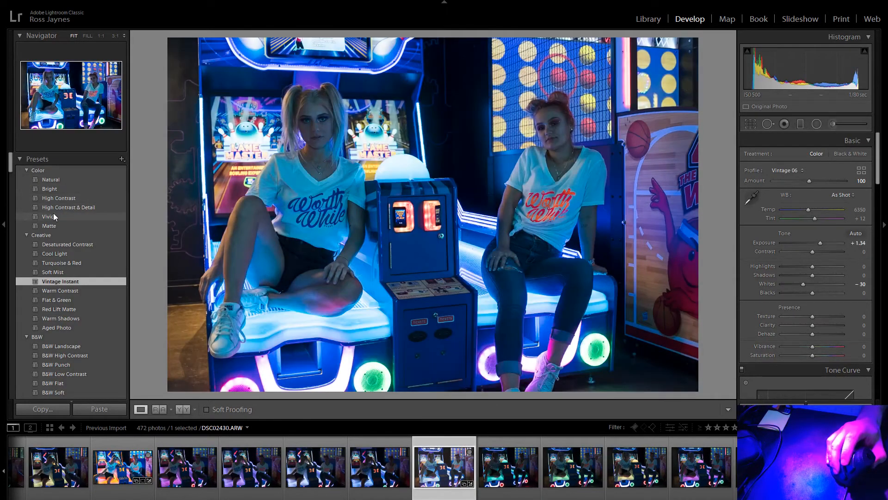
# Apply the Vivid color preset to DSC02430.ARW and set noise reduction Luminance to 19 and Sharpening Amount to 27.
pyautogui.click(54, 213)
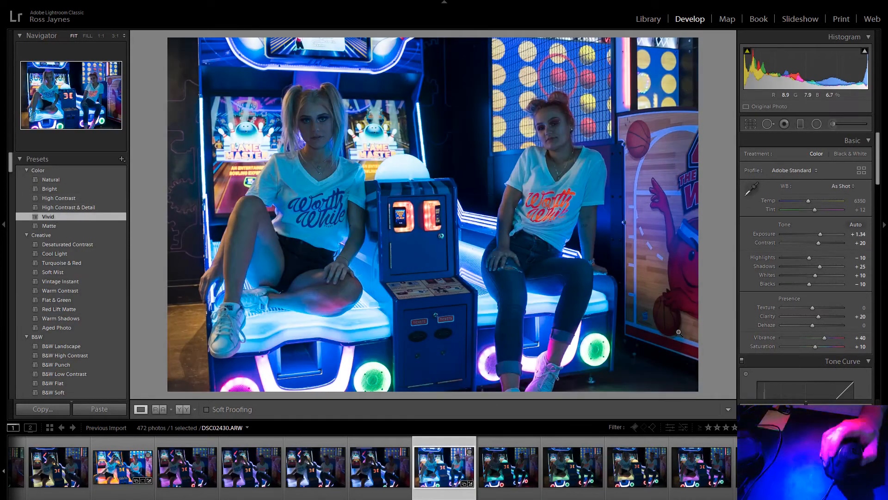
pyautogui.scroll(-8, 789, 307)
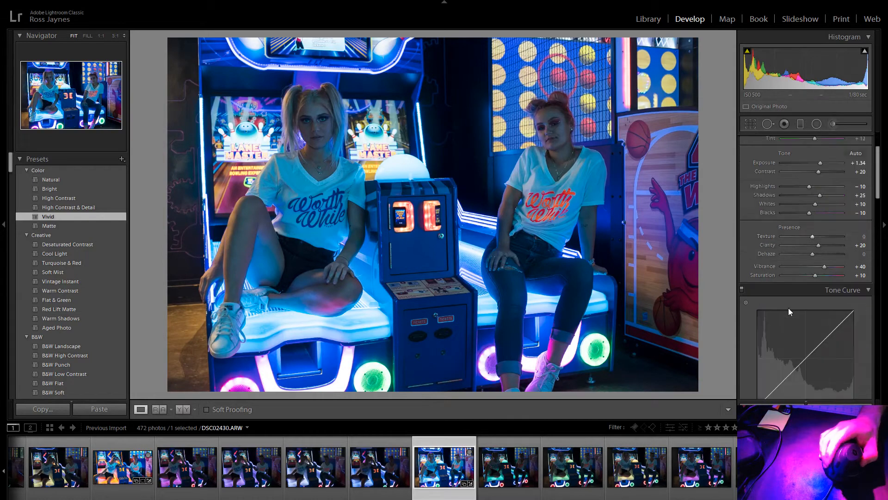
pyautogui.scroll(-6, 788, 307)
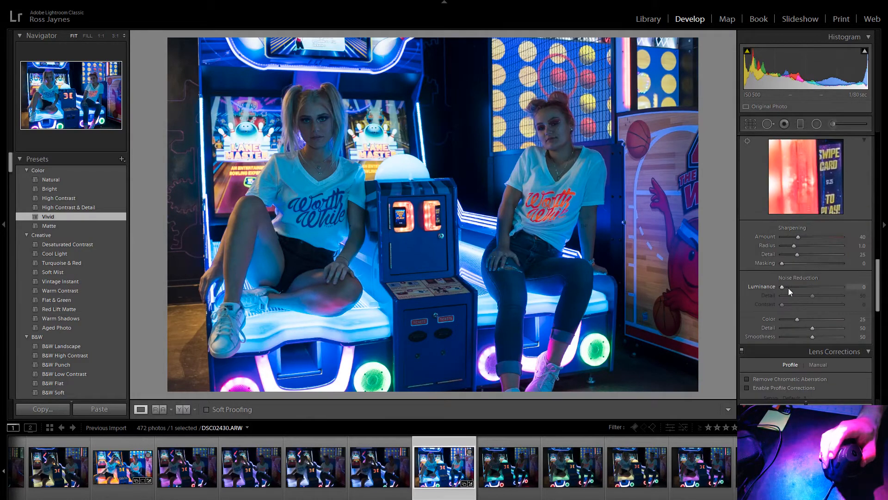
pyautogui.click(789, 287)
pyautogui.moveTo(789, 286); pyautogui.dragTo(793, 287)
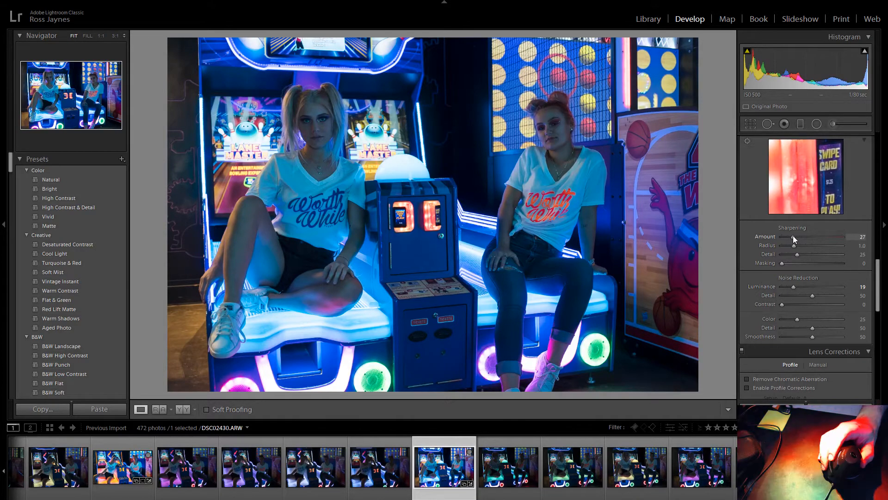
pyautogui.click(793, 236)
# Check the photo's detail up close and set Highlights to -39, Shadows to +66, Whites to +60 and Blacks to +13.
pyautogui.click(484, 237)
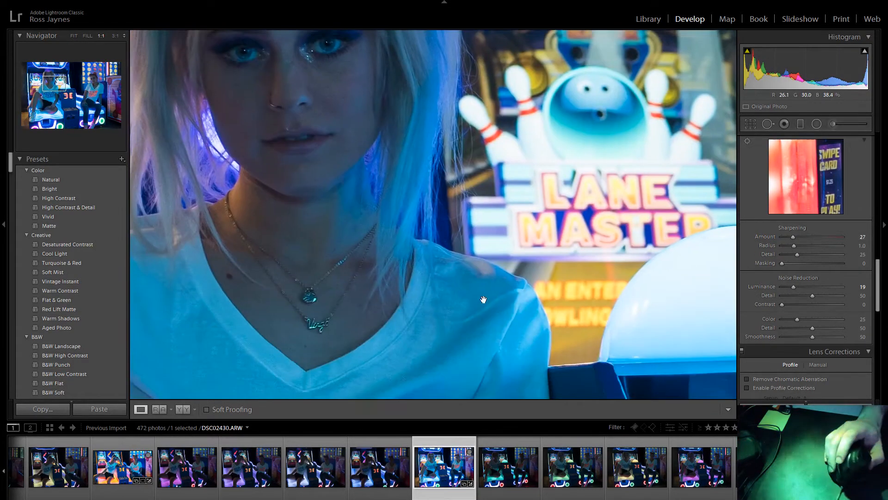
pyautogui.moveTo(484, 300); pyautogui.dragTo(569, 197)
pyautogui.moveTo(393, 126); pyautogui.dragTo(430, 384)
pyautogui.click(406, 200)
pyautogui.scroll(15, 769, 273)
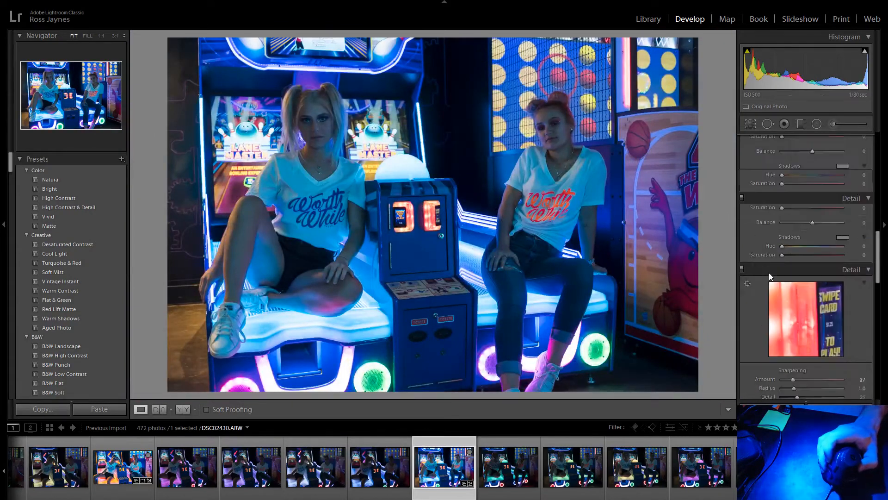
pyautogui.moveTo(809, 258); pyautogui.dragTo(815, 290)
# Crop the photo to a 16 x 9 aspect ratio, shifting the image slightly down within the frame.
pyautogui.click(750, 124)
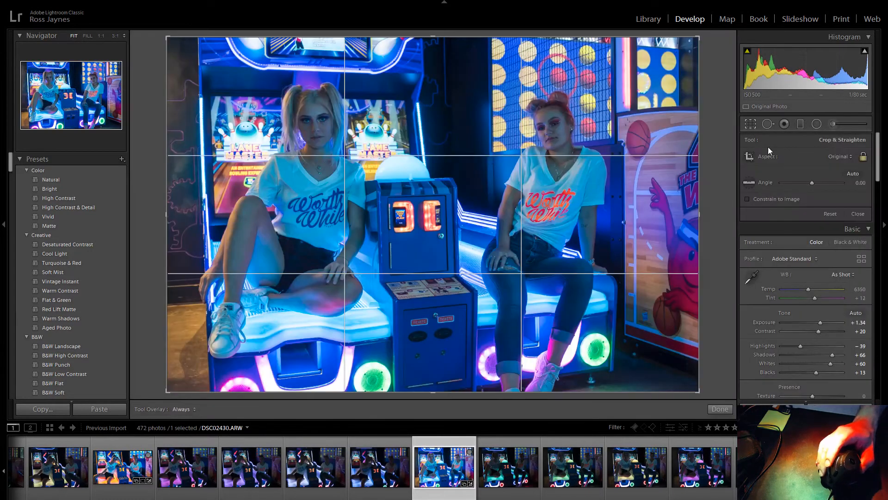
pyautogui.click(839, 156)
pyautogui.click(748, 265)
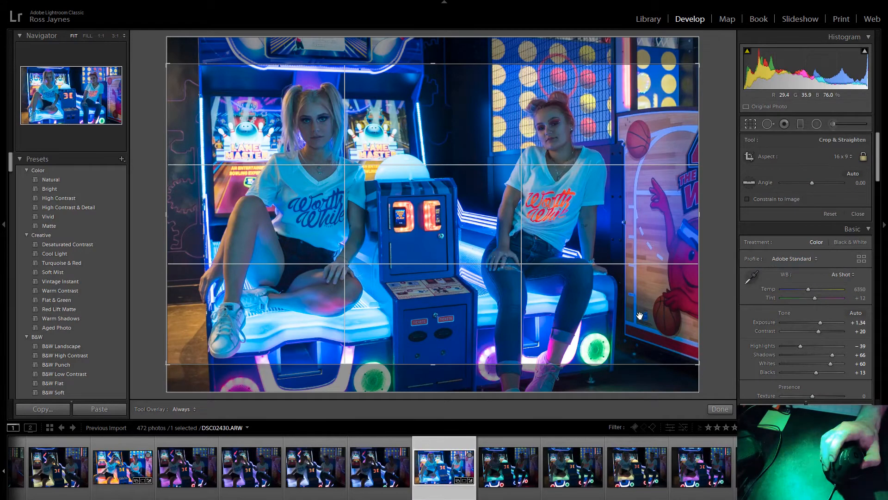
pyautogui.moveTo(576, 275); pyautogui.dragTo(577, 279)
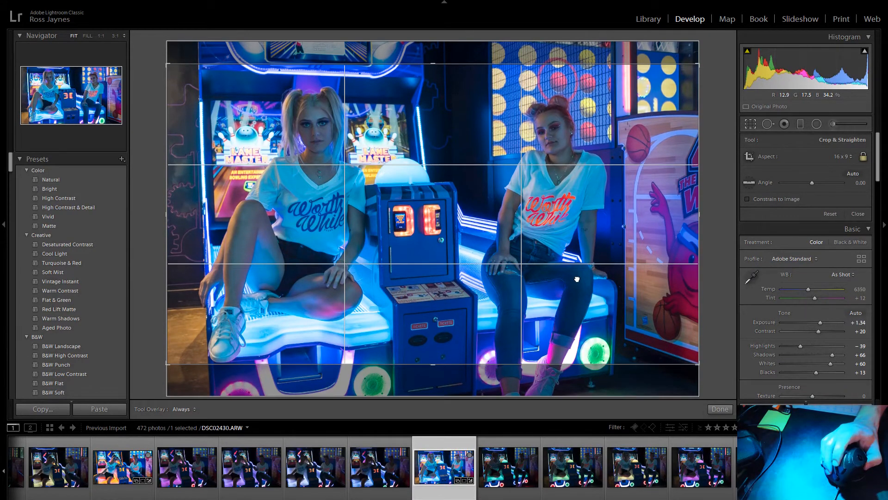
pyautogui.click(752, 125)
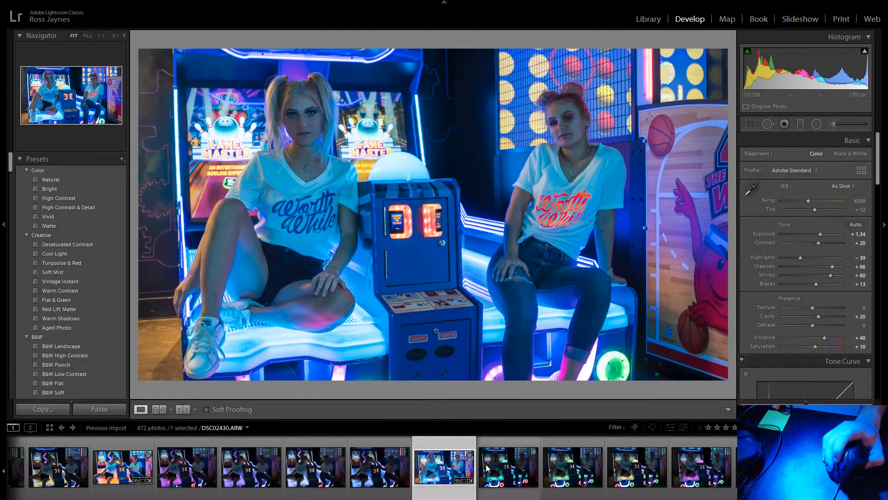
# Browse the shots from DSC02438.ARW to DSC02455.ARW for the next photo to edit and examine the two women in DSC02455.ARW up close.
pyautogui.scroll(-4, 596, 467)
pyautogui.scroll(-4, 597, 467)
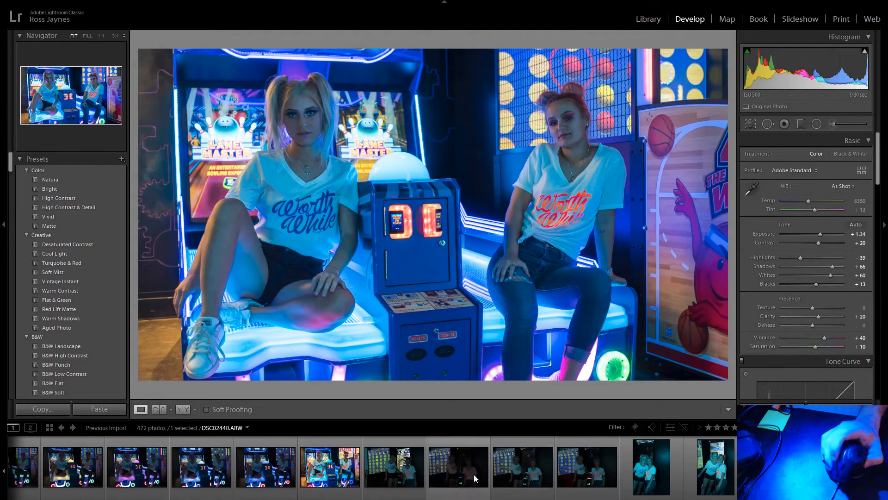
pyautogui.click(403, 472)
pyautogui.press('Right')
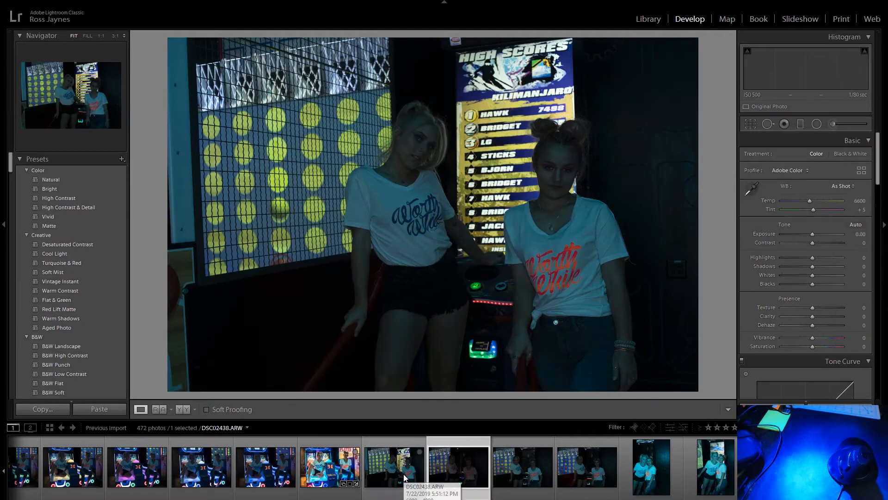
pyautogui.press('Right')
pyautogui.press('Right')
pyautogui.press('Right')
pyautogui.press('Right')
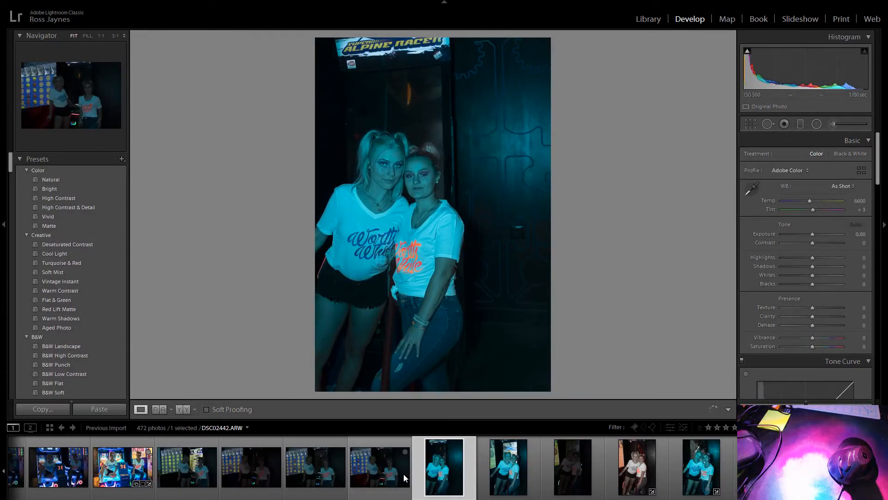
pyautogui.press('Right')
pyautogui.press('Right')
pyautogui.press('Right')
pyautogui.press('Right')
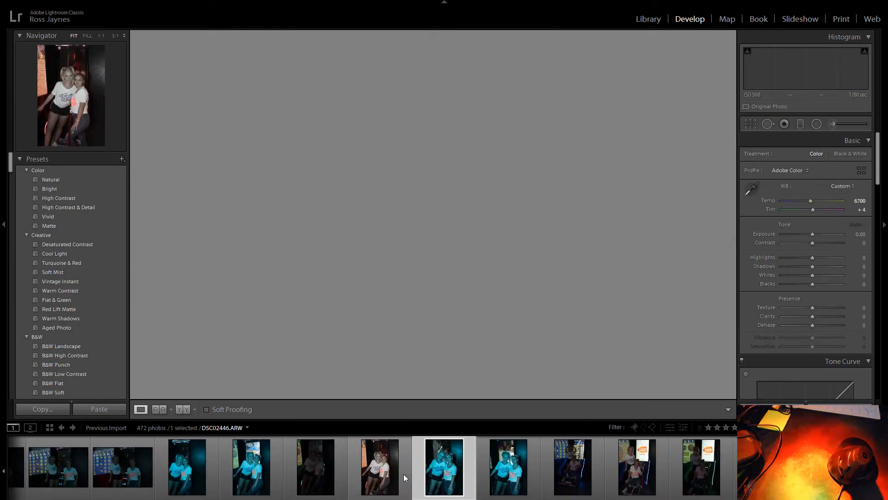
pyautogui.press('Right')
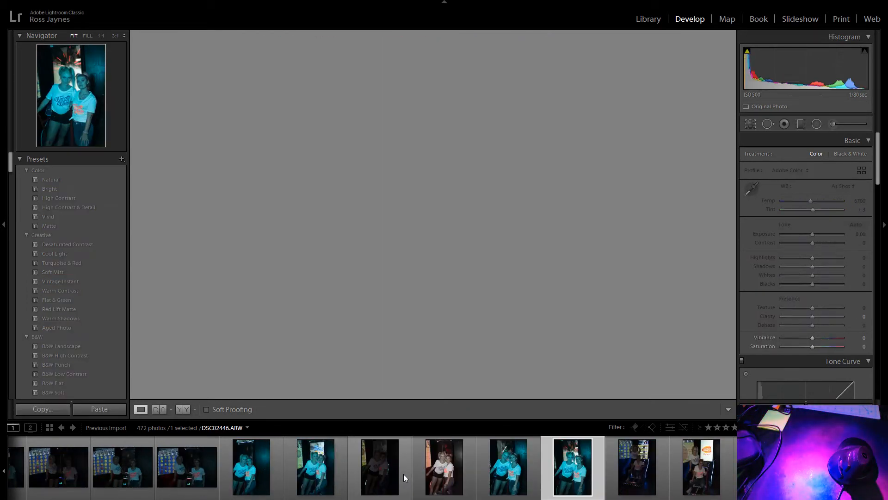
pyautogui.press('Right')
pyautogui.press('Right')
pyautogui.press('Right')
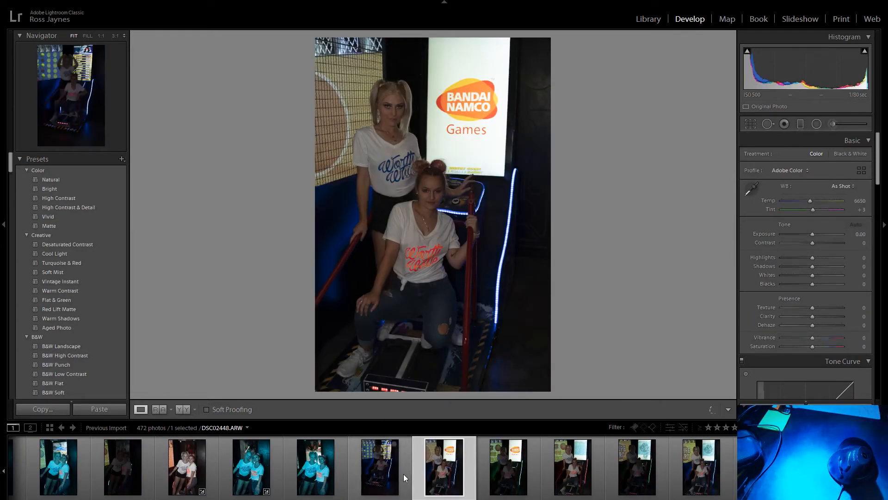
pyautogui.press('Right')
pyautogui.press('Right')
pyautogui.press('Left')
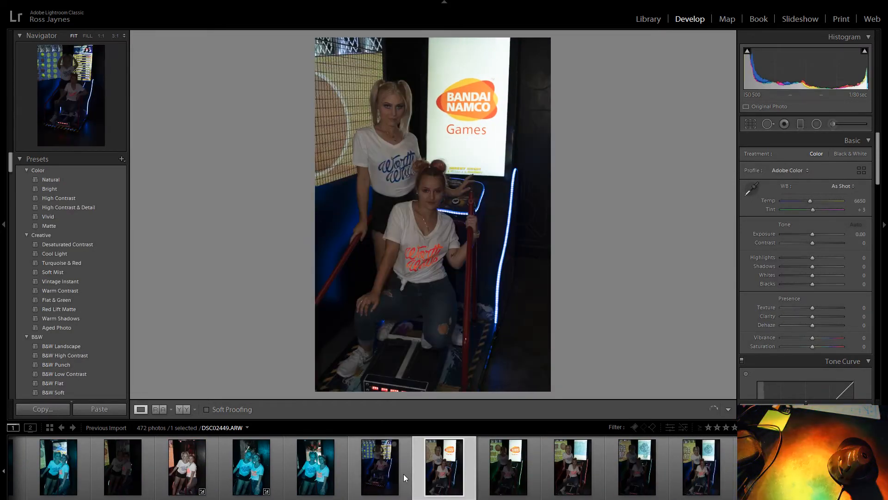
pyautogui.press('Right')
pyautogui.press('Right')
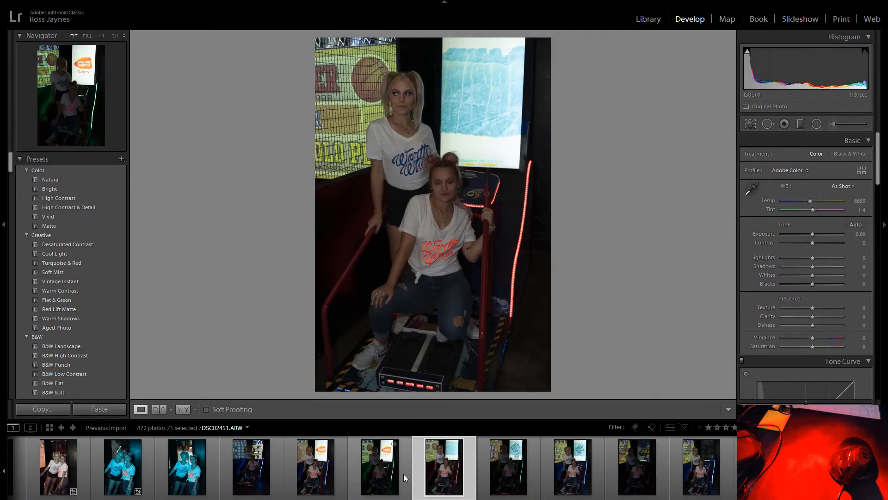
pyautogui.press('Right')
pyautogui.press('Right')
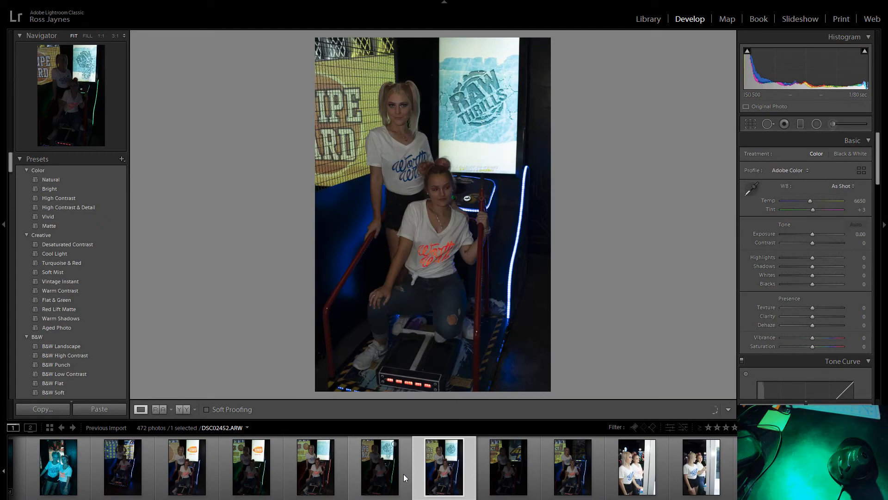
pyautogui.press('Right')
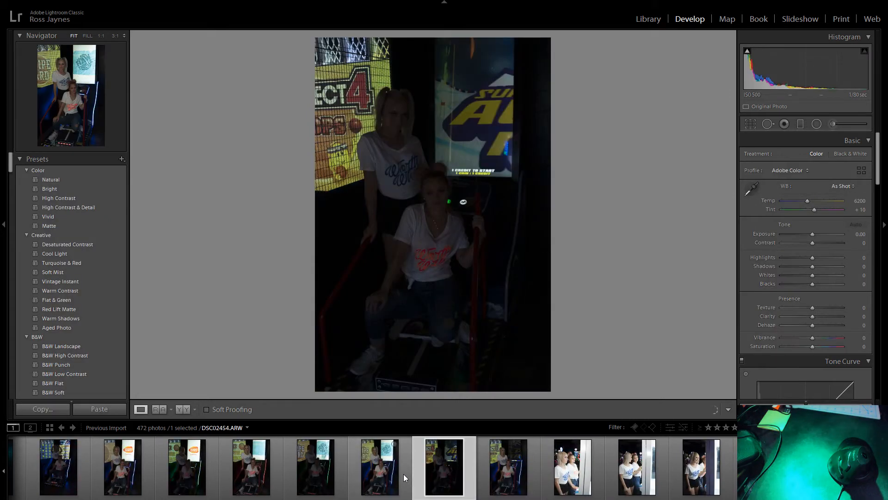
pyautogui.press('Right')
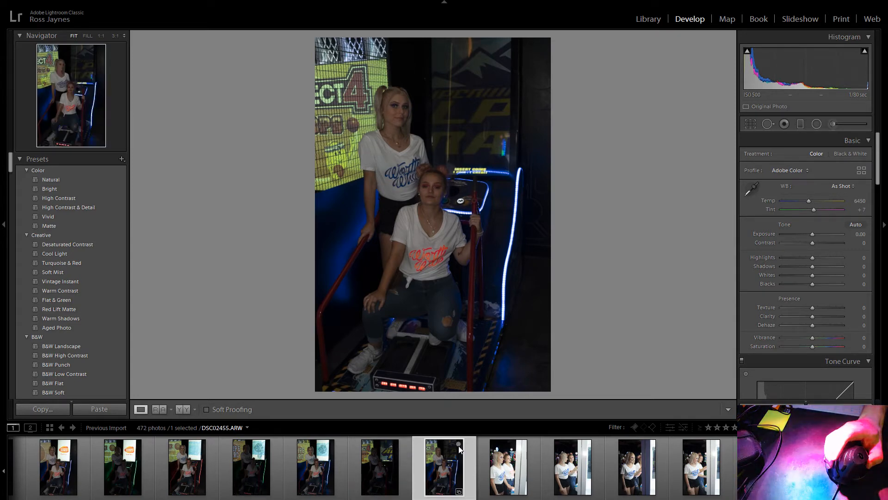
pyautogui.click(415, 139)
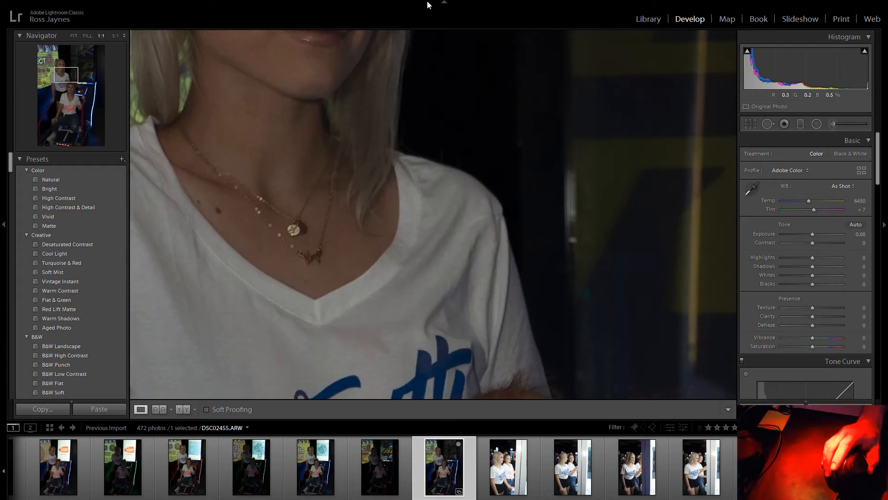
pyautogui.moveTo(553, 298); pyautogui.dragTo(537, 145)
pyautogui.moveTo(544, 266); pyautogui.dragTo(508, 91)
pyautogui.click(509, 101)
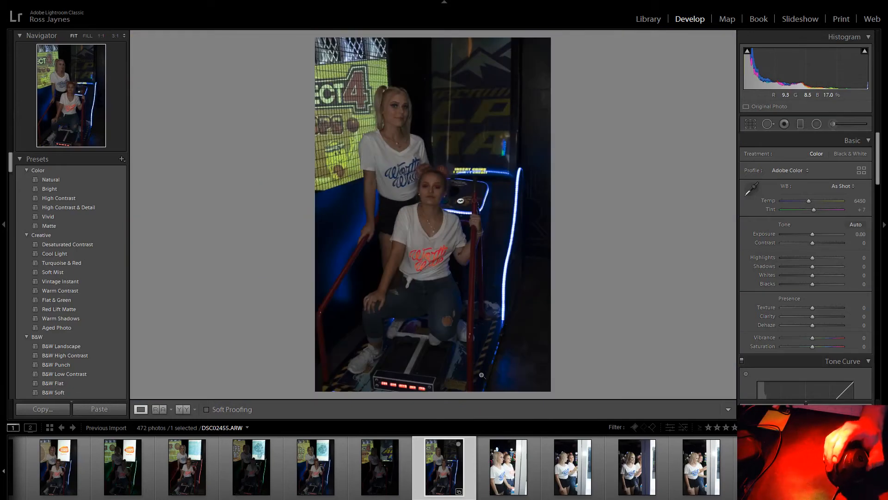
# Set the Sharpening Amount of DSC02455.ARW to 21.
pyautogui.scroll(-15, 756, 318)
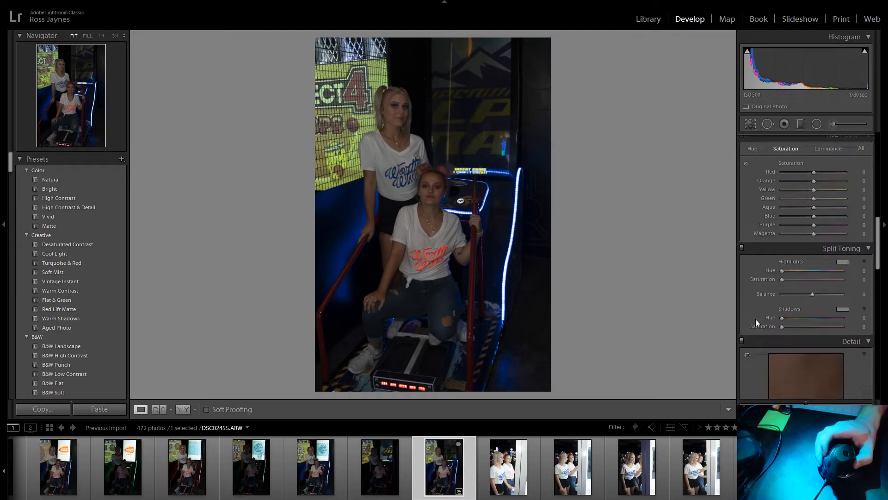
pyautogui.scroll(8, 781, 358)
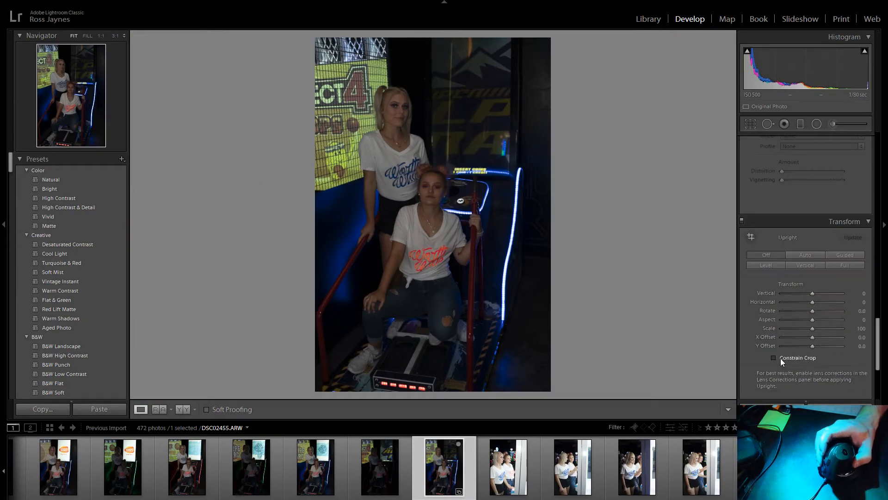
pyautogui.scroll(5, 783, 347)
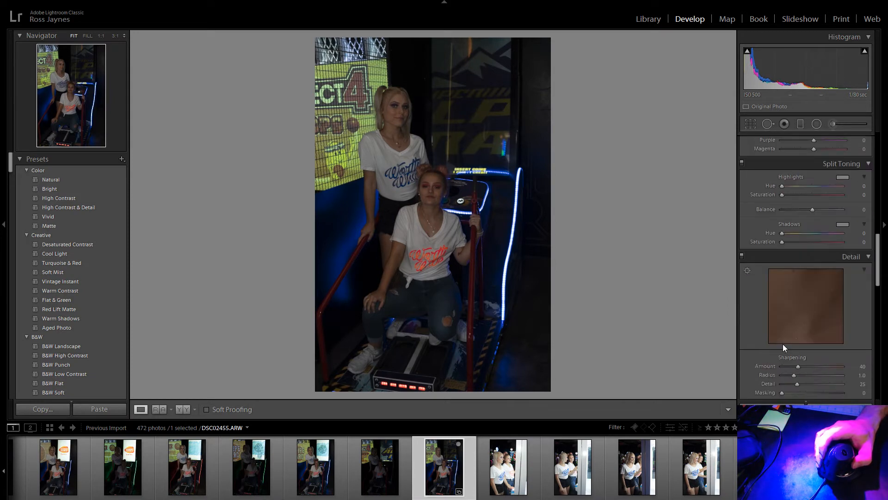
pyautogui.scroll(-2, 783, 343)
pyautogui.moveTo(800, 296); pyautogui.dragTo(790, 318)
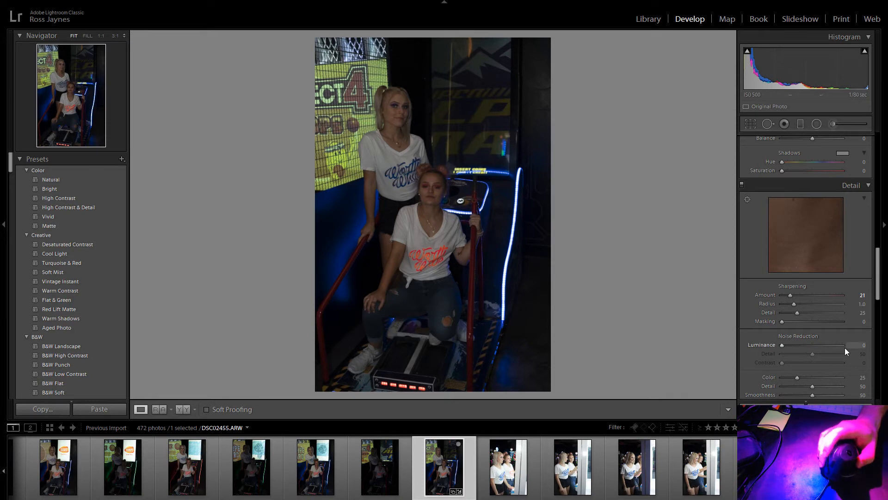
# Set Highlights to +68, Shadows to +60, Texture to -21 and Clarity to +24.
pyautogui.scroll(10, 806, 341)
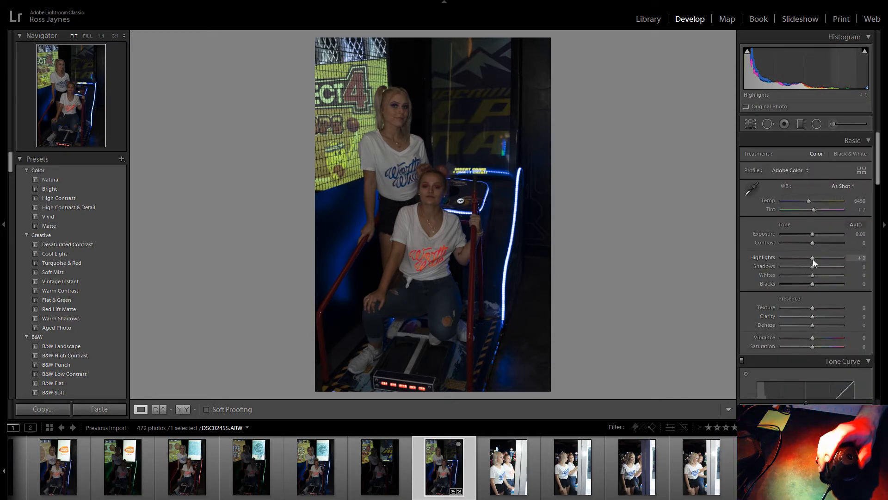
pyautogui.moveTo(812, 259); pyautogui.dragTo(833, 265)
pyautogui.moveTo(813, 316)
pyautogui.mouseDown()
pyautogui.moveTo(841, 315)
pyautogui.moveTo(796, 313)
pyautogui.mouseUp()
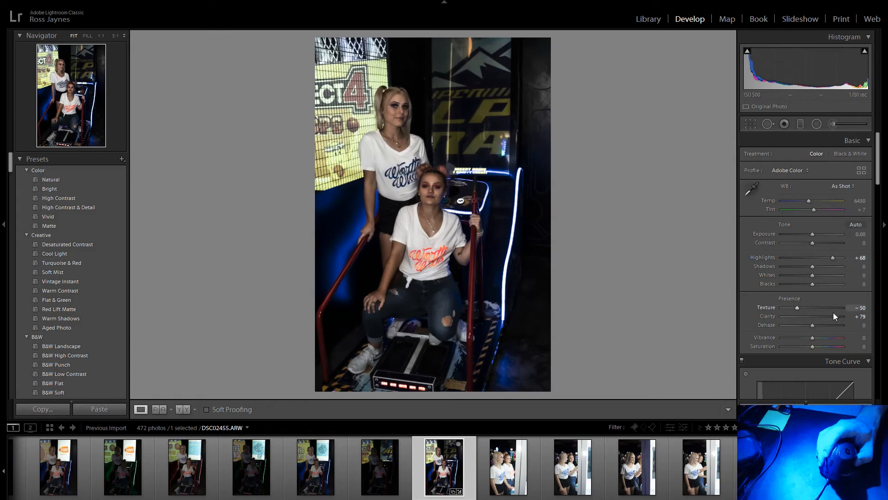
pyautogui.moveTo(835, 316); pyautogui.dragTo(806, 310)
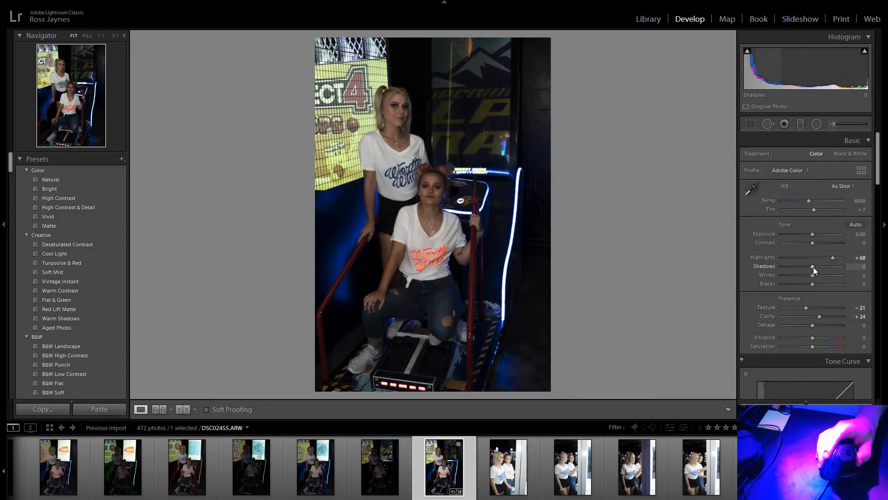
pyautogui.moveTo(813, 268); pyautogui.dragTo(831, 267)
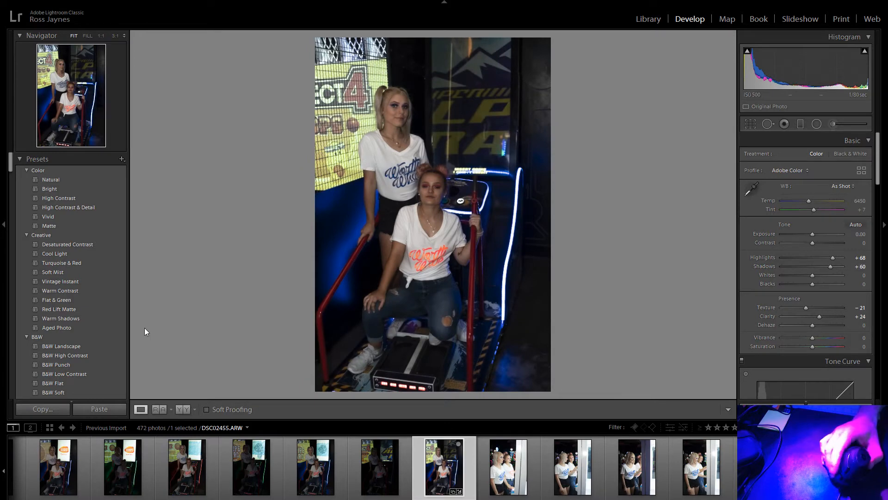
# Compare the edit with its earlier history states, apply automatic tone correction and check the women up close.
pyautogui.scroll(-15, 86, 340)
pyautogui.scroll(-10, 87, 339)
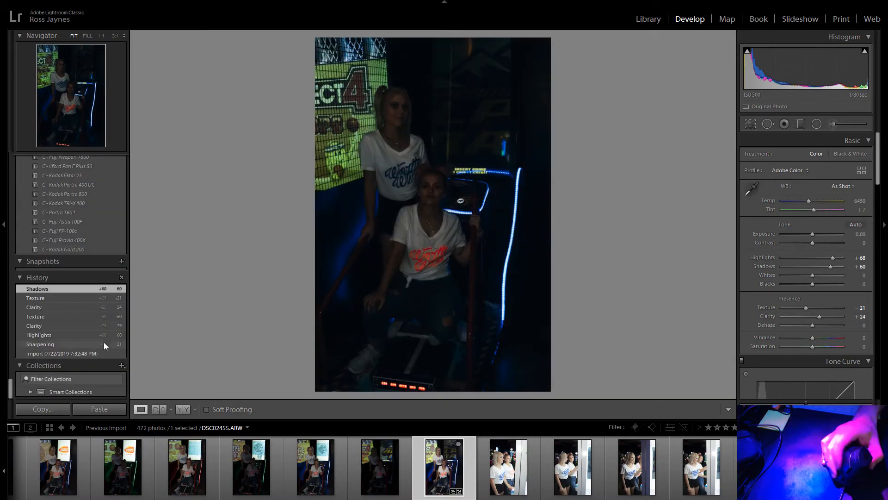
pyautogui.scroll(5, 85, 246)
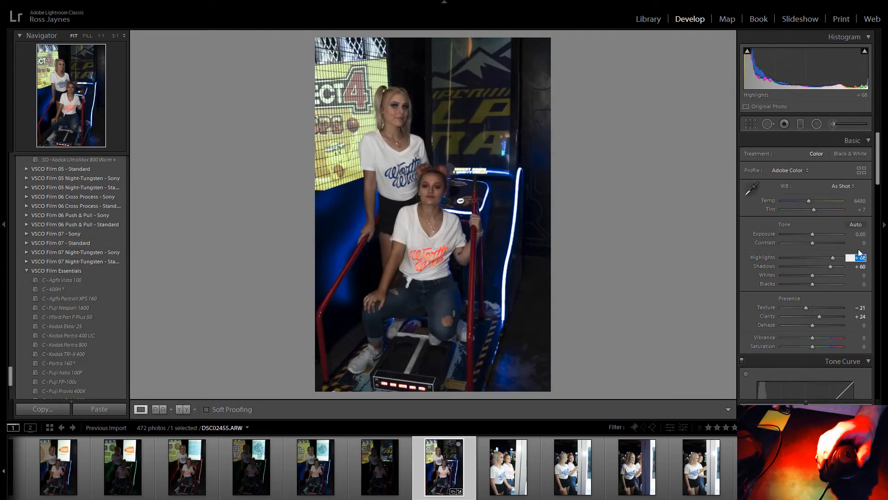
pyautogui.click(856, 225)
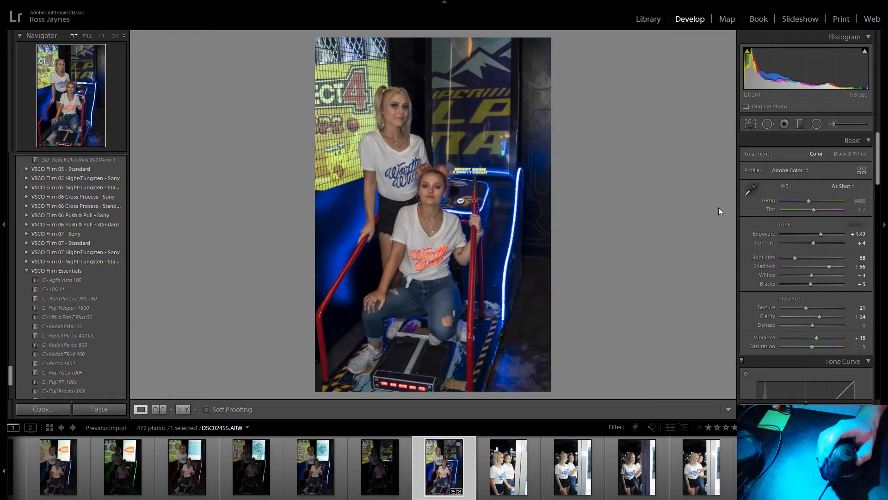
pyautogui.click(407, 108)
pyautogui.click(417, 255)
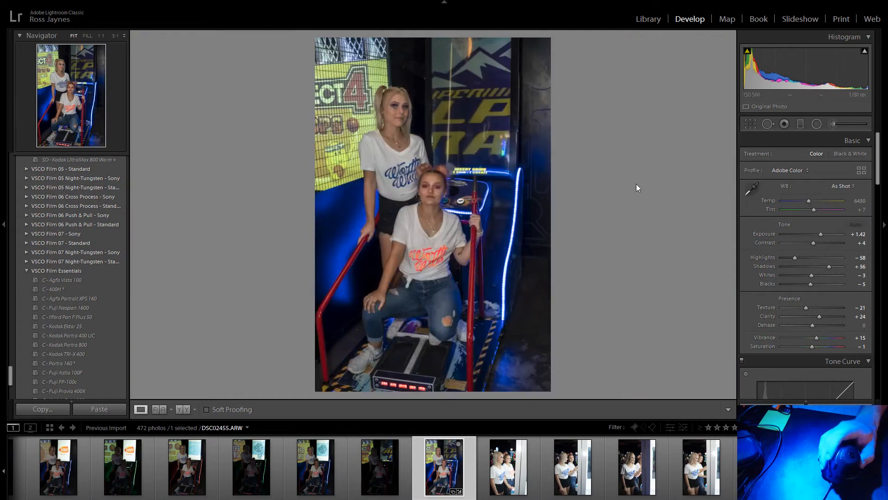
# Apply the C - Kodak Gold 200 preset to DSC02455.ARW and set its Grain Amount to 0.
pyautogui.click(750, 123)
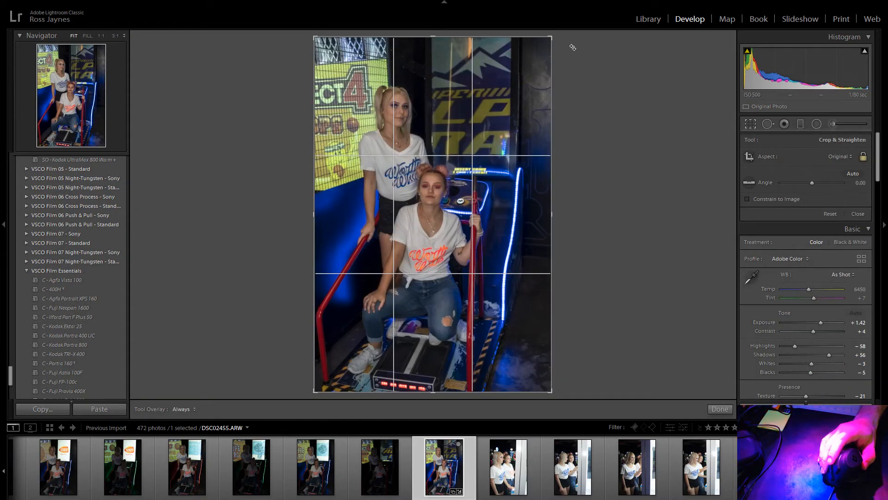
pyautogui.press('r')
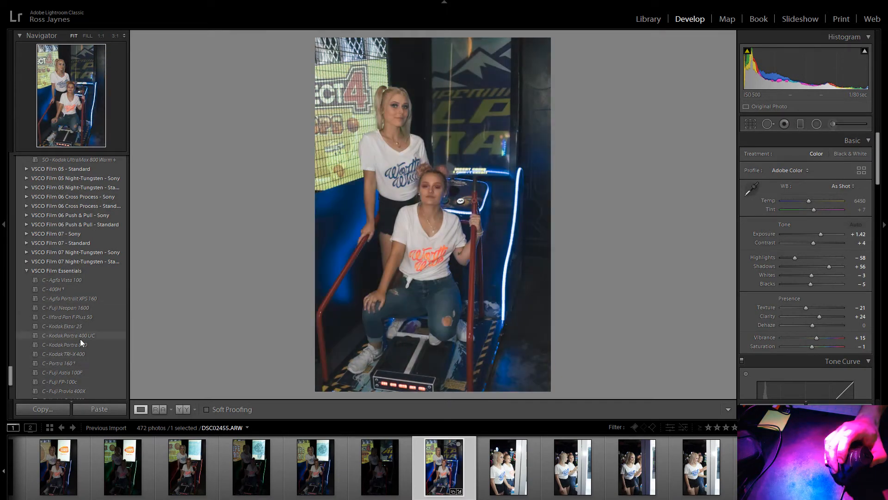
pyautogui.scroll(-3, 85, 329)
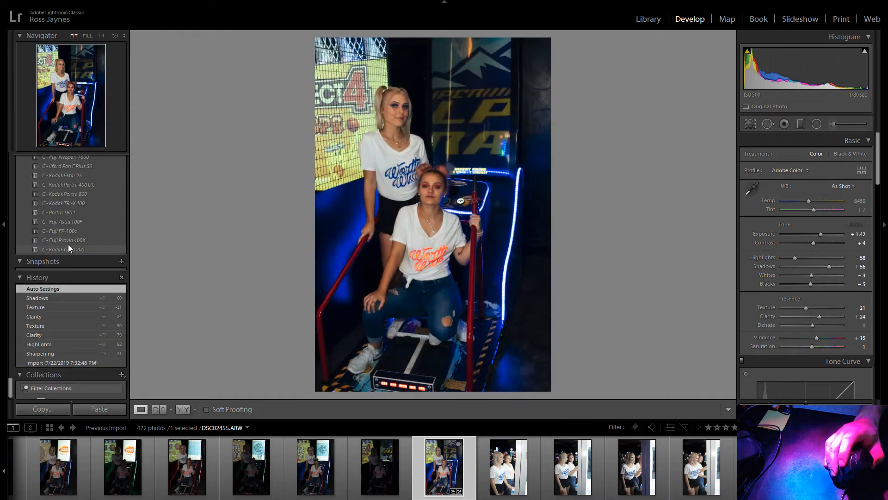
pyautogui.click(72, 250)
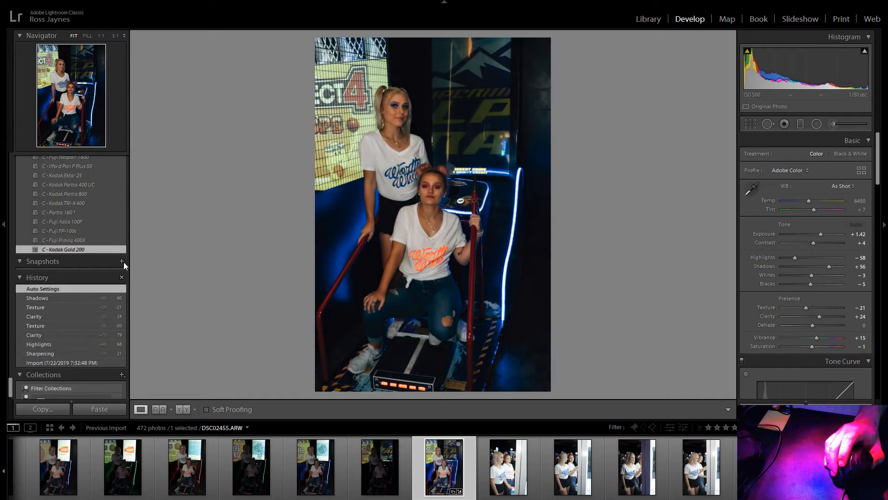
pyautogui.scroll(-15, 823, 310)
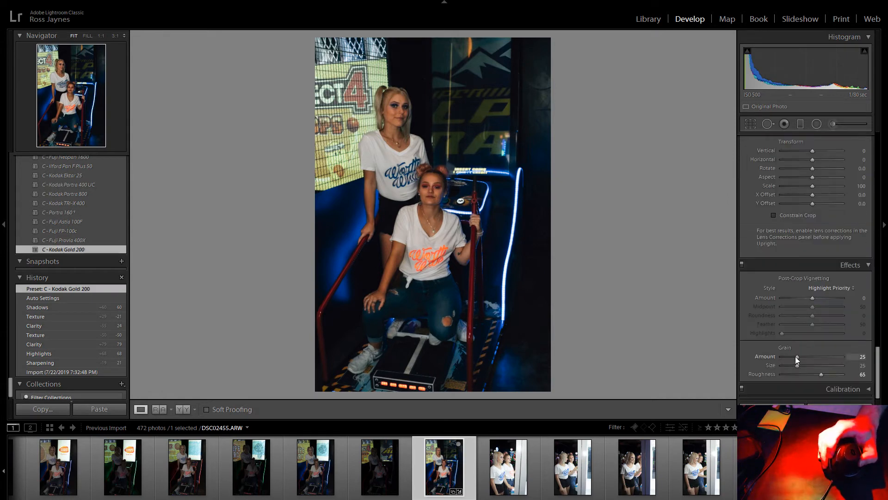
pyautogui.moveTo(795, 356); pyautogui.dragTo(742, 362)
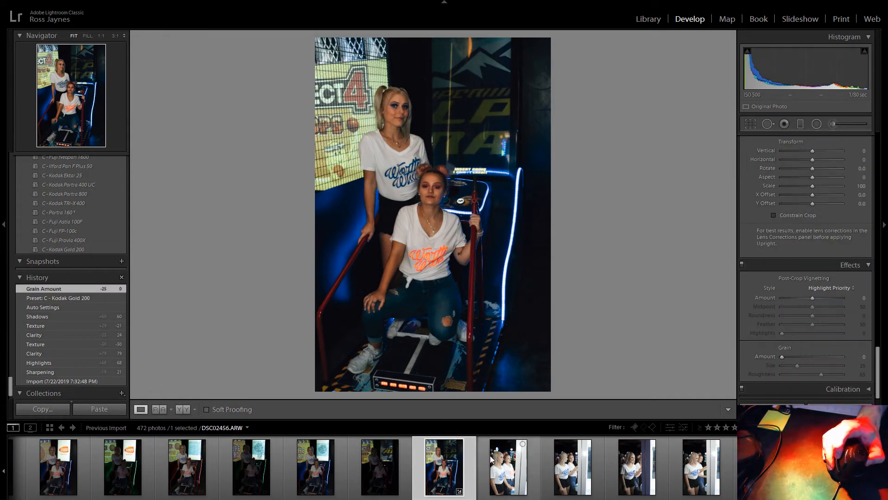
# Browse the following shots of the two women, compare DSC02462.ARW with its neighbours and examine their faces up close.
pyautogui.click(508, 459)
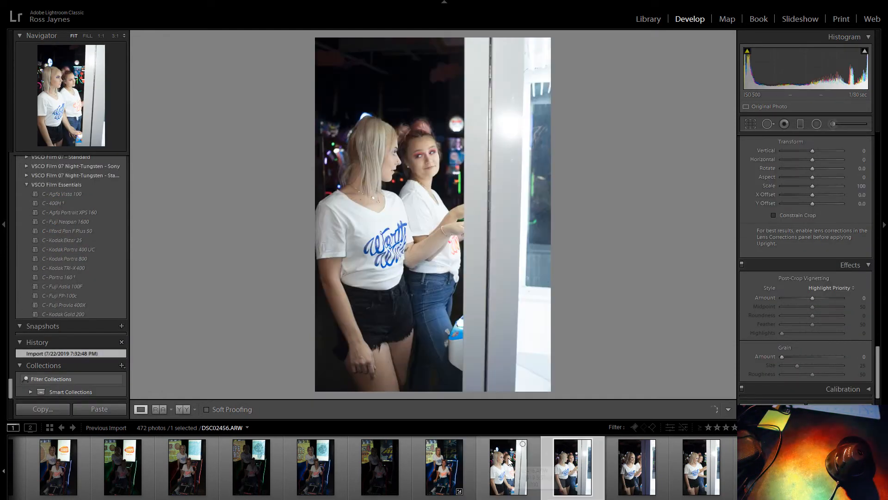
pyautogui.press('Right')
pyautogui.press('Right')
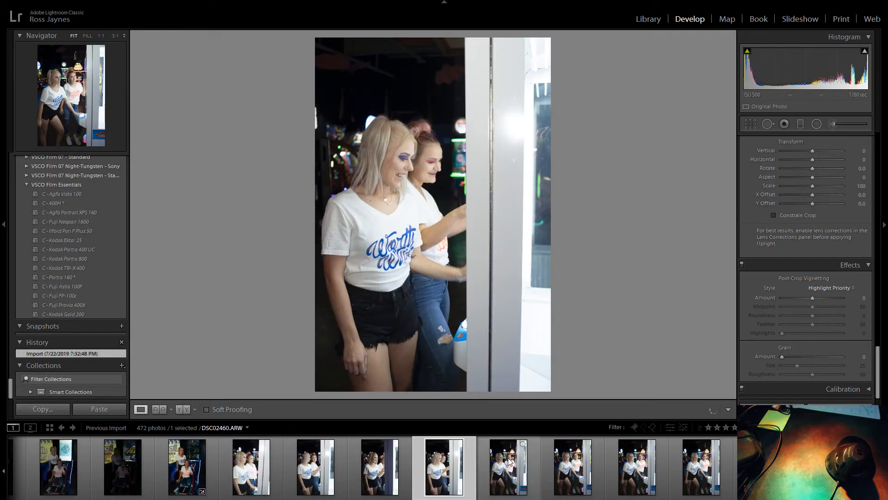
pyautogui.press('Right')
pyautogui.press('Right')
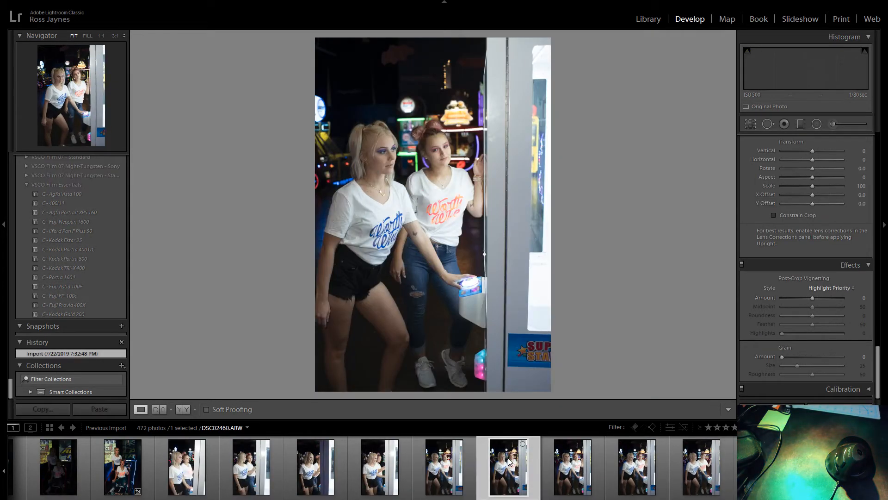
pyautogui.press('Right')
pyautogui.press('Right')
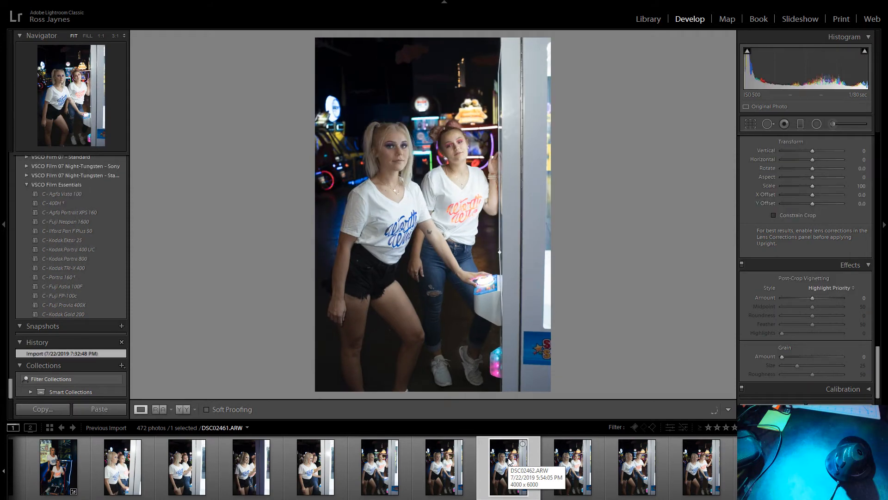
pyautogui.press('Left')
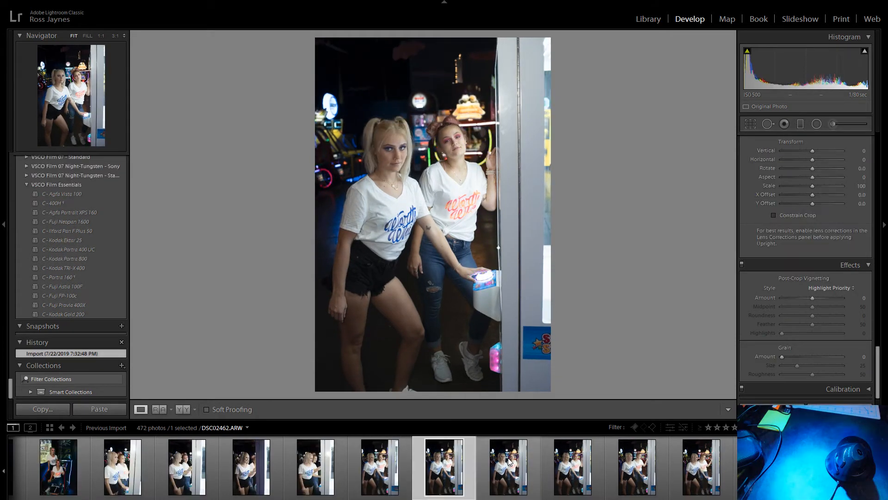
pyautogui.press('Right')
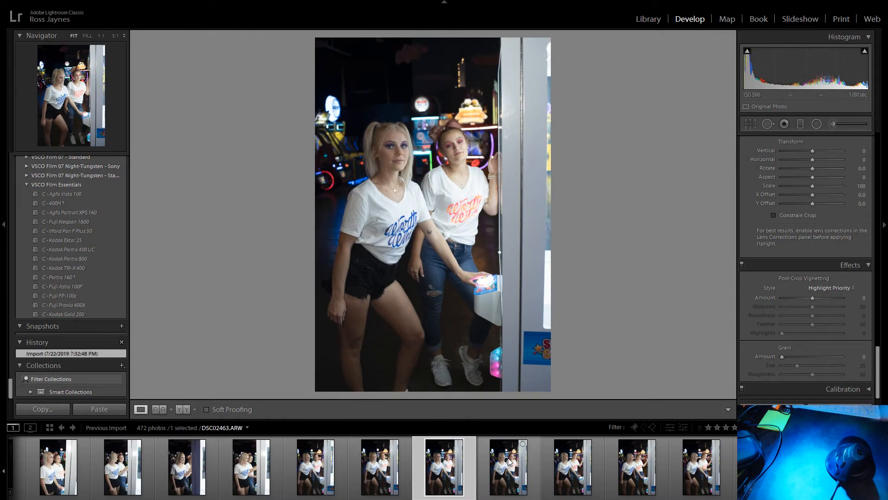
pyautogui.press('Left')
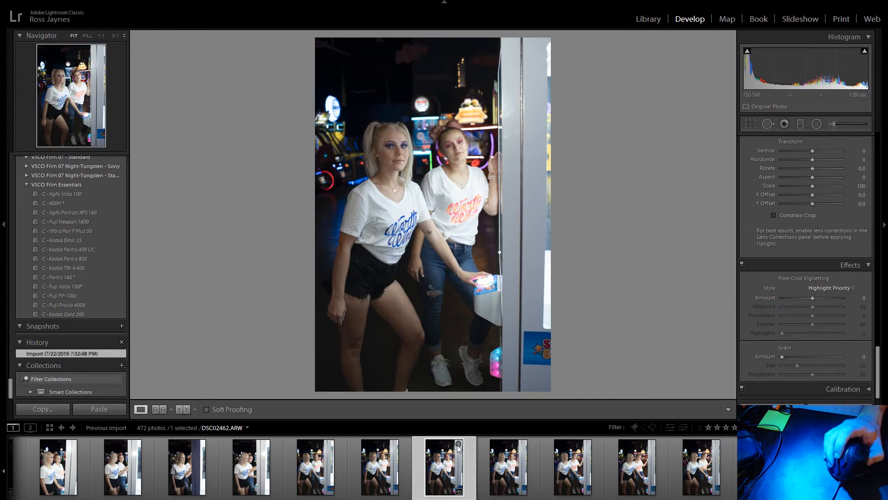
pyautogui.click(396, 159)
pyautogui.moveTo(387, 97); pyautogui.dragTo(265, 182)
pyautogui.moveTo(480, 191); pyautogui.dragTo(186, 228)
pyautogui.click(441, 193)
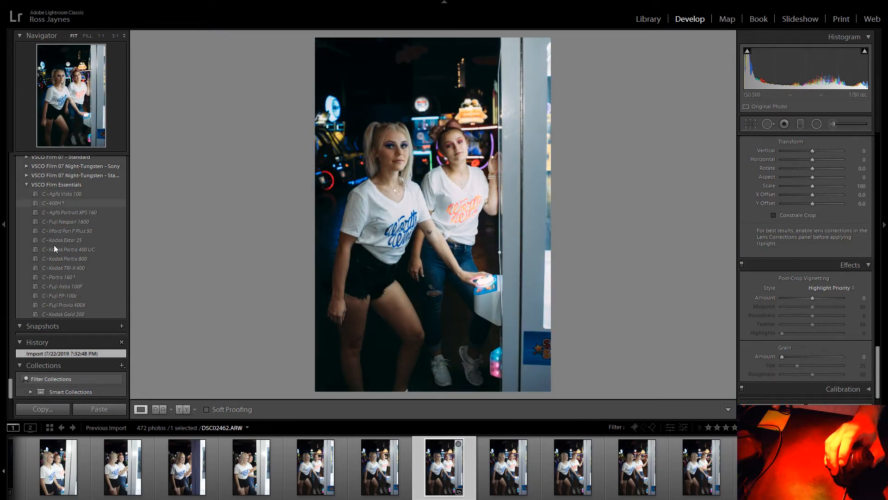
# Apply the SO - Agfa Vista 100 ++ preset to DSC02462.ARW and reset its Grain Amount to 0.
pyautogui.scroll(10, 79, 281)
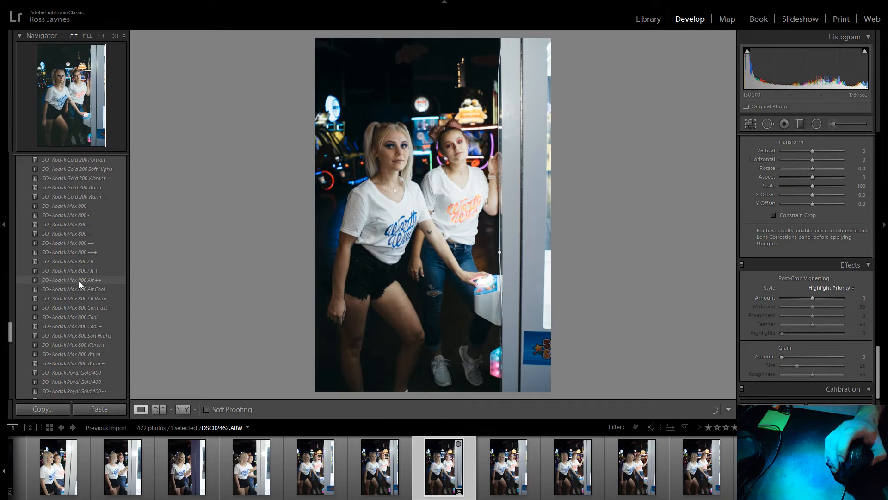
pyautogui.scroll(10, 79, 281)
pyautogui.scroll(10, 78, 281)
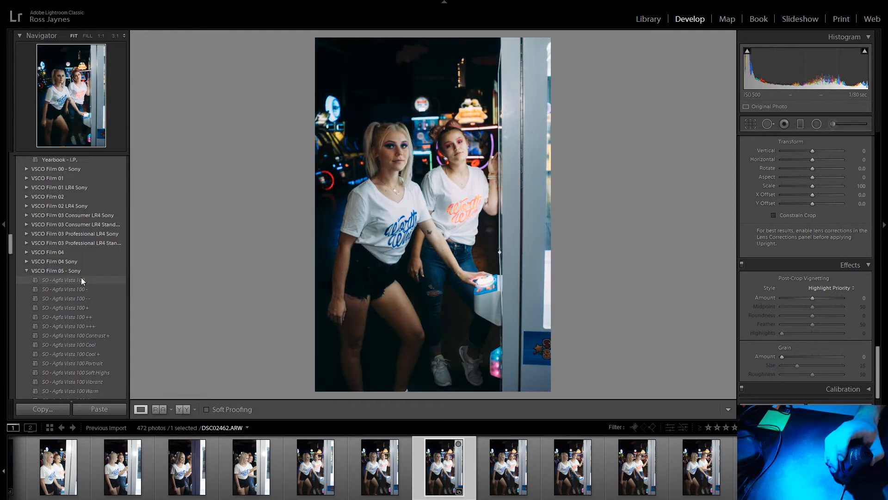
pyautogui.click(73, 317)
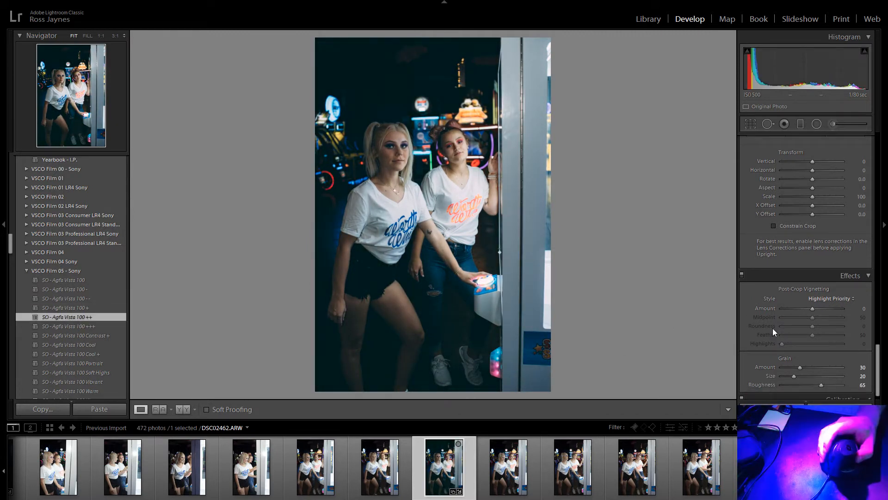
pyautogui.scroll(-1, 772, 328)
pyautogui.doubleClick(761, 356)
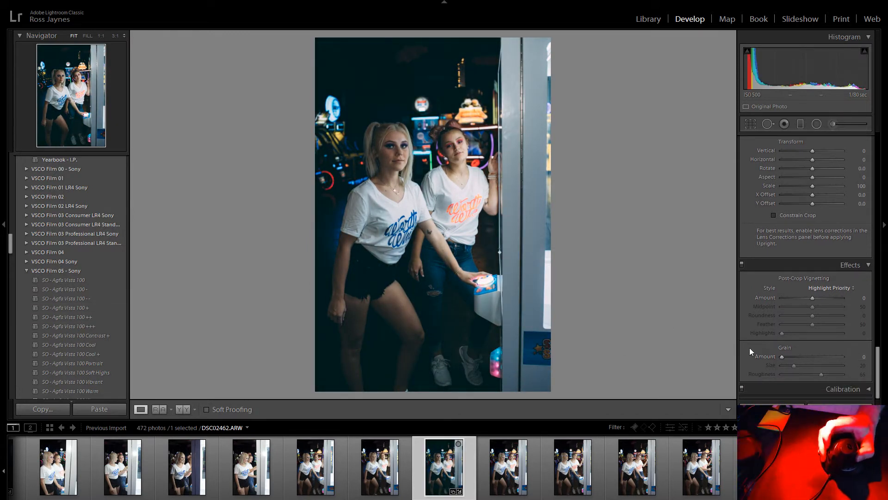
# Add slight luminance noise reduction and a small Sharpening Amount to DSC02462.ARW.
pyautogui.scroll(5, 760, 326)
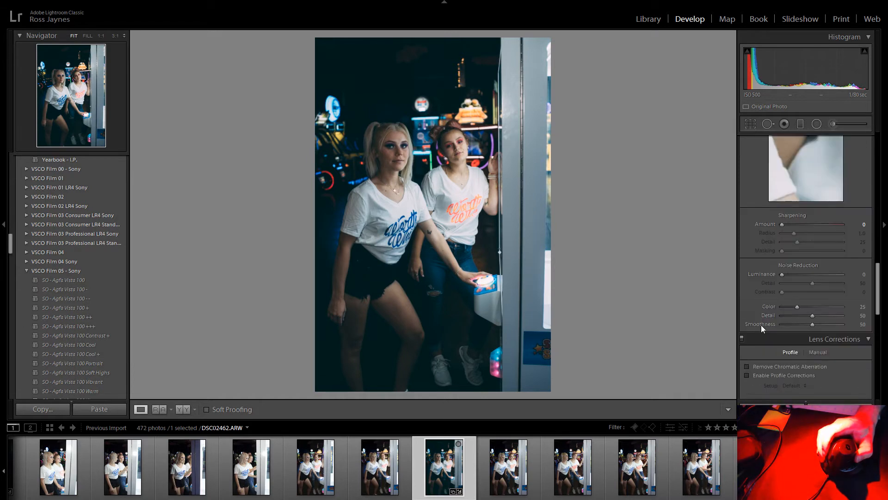
pyautogui.click(790, 273)
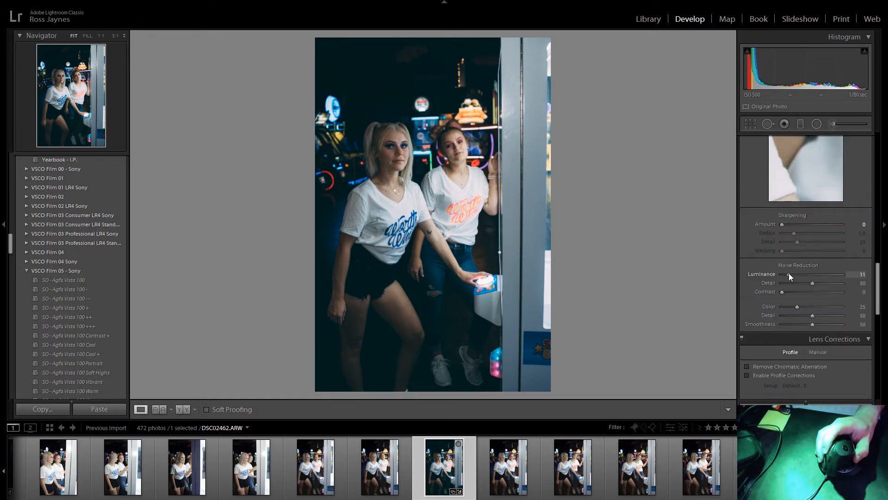
pyautogui.moveTo(789, 274); pyautogui.dragTo(788, 274)
pyautogui.moveTo(782, 226); pyautogui.dragTo(787, 226)
# Set Highlights to -60, Shadows to +65, Whites to -31 and Blacks to +45 on DSC02462.ARW.
pyautogui.scroll(-10, 786, 240)
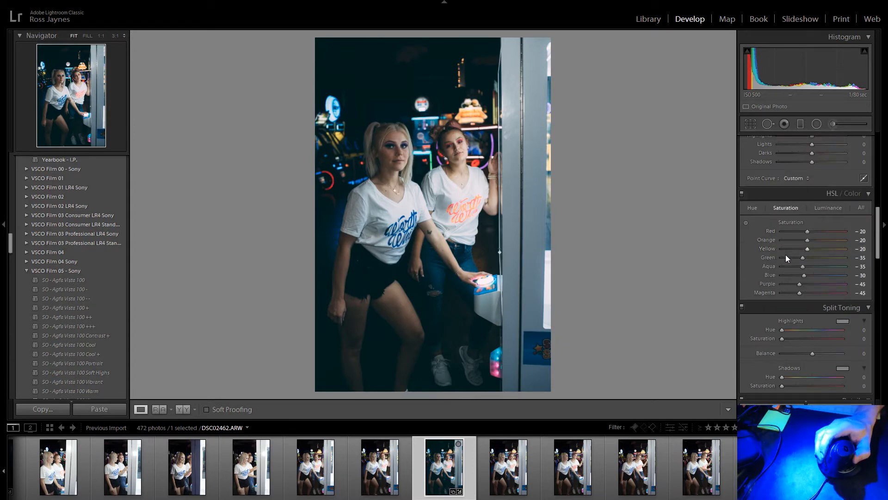
pyautogui.scroll(15, 784, 254)
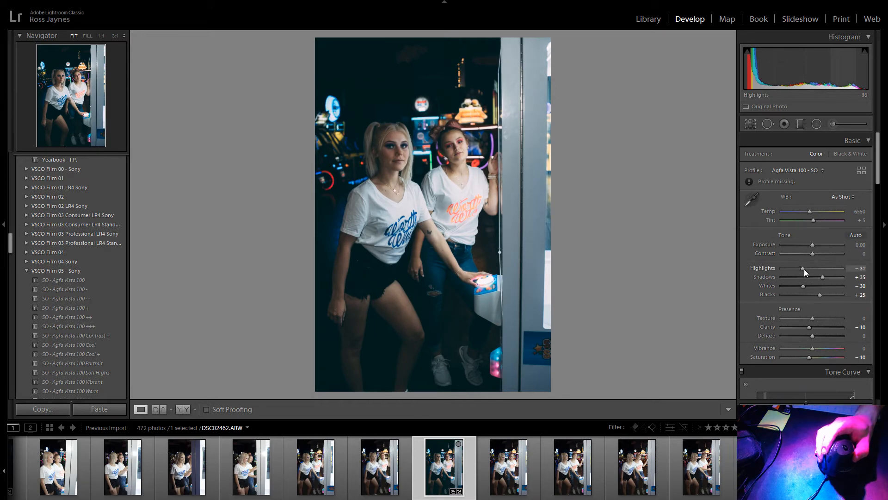
pyautogui.moveTo(800, 273); pyautogui.dragTo(826, 295)
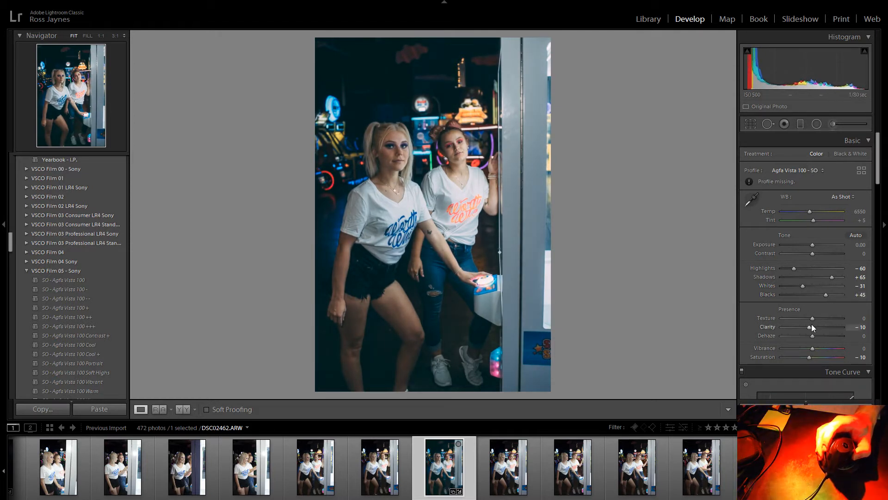
# Set Texture to -16, Clarity to +18, Dehaze to +30 and Saturation to +21, and check the framing with the crop overlay.
pyautogui.moveTo(812, 325); pyautogui.dragTo(818, 357)
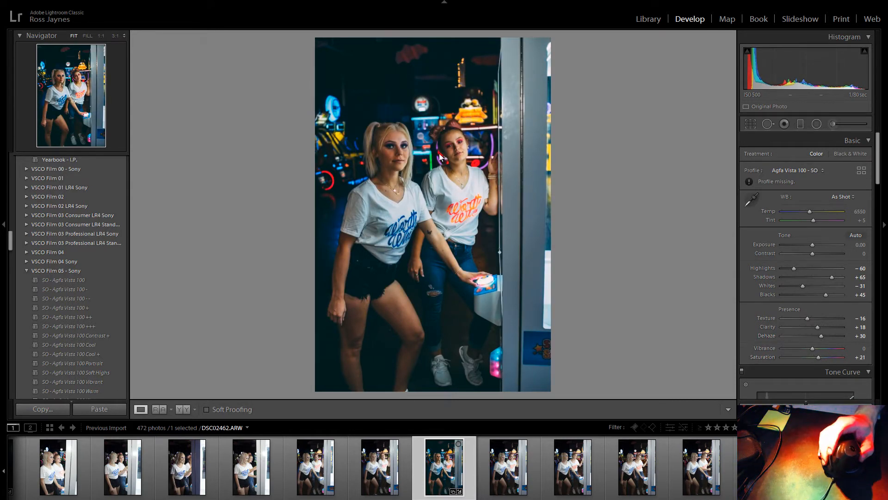
pyautogui.click(750, 125)
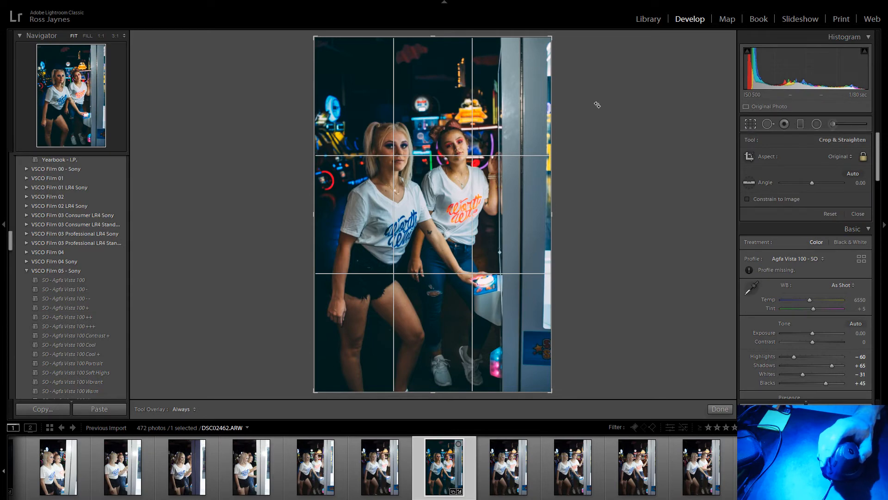
pyautogui.click(753, 124)
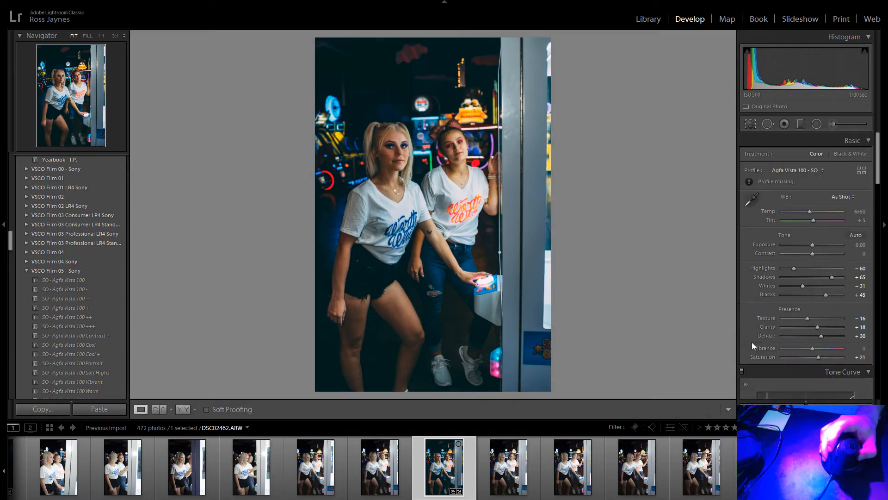
# Apply the Turquoise & Red creative preset to DSC02463.ARW and check the blonde woman's face up close.
pyautogui.click(499, 465)
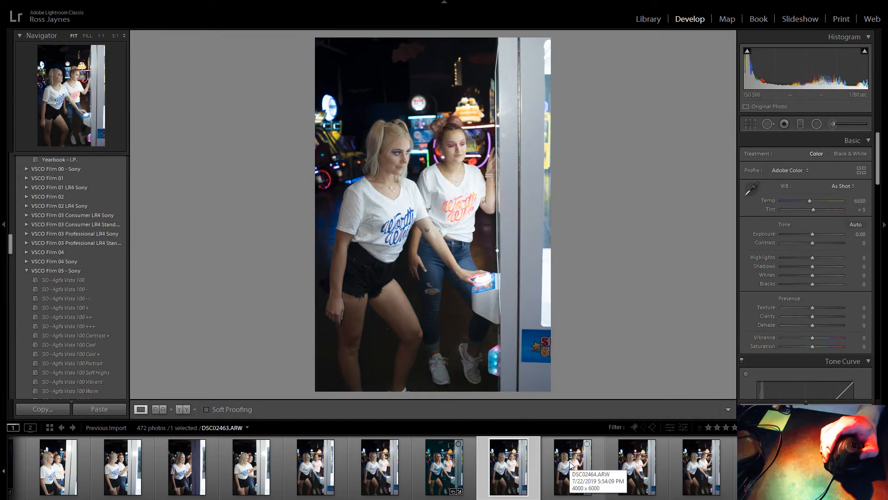
pyautogui.scroll(10, 70, 269)
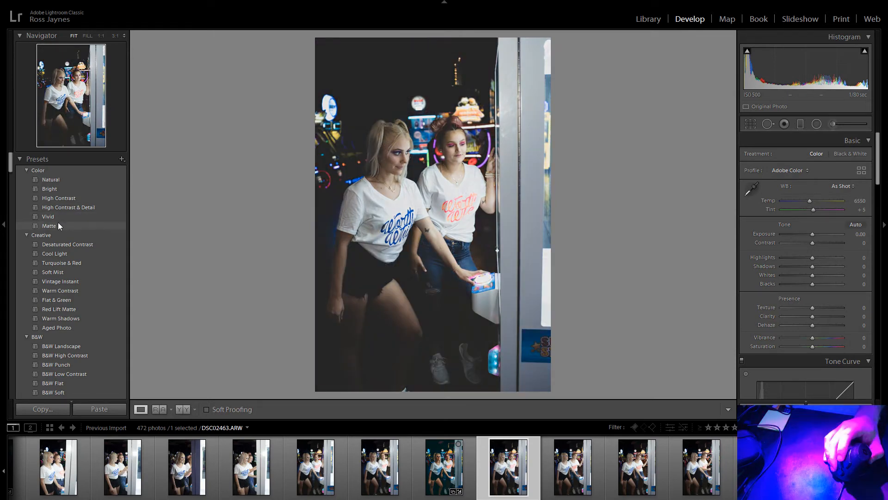
pyautogui.click(60, 263)
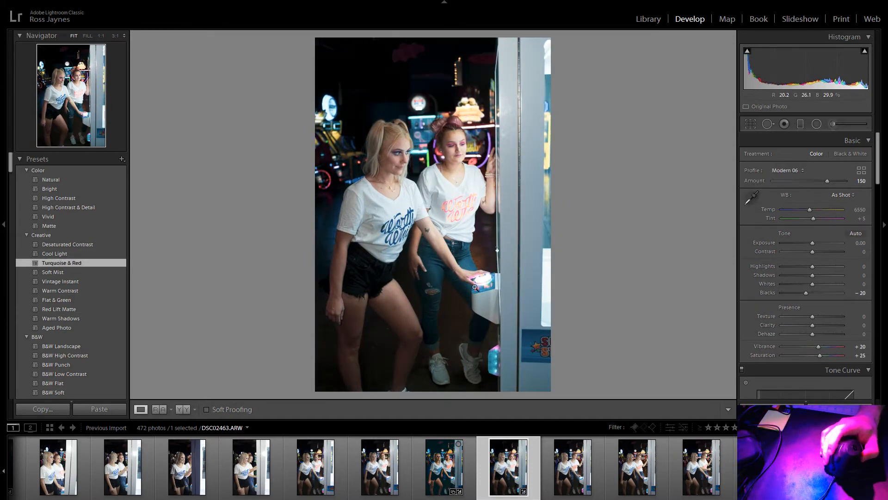
pyautogui.click(310, 141)
pyautogui.moveTo(311, 142); pyautogui.dragTo(395, 234)
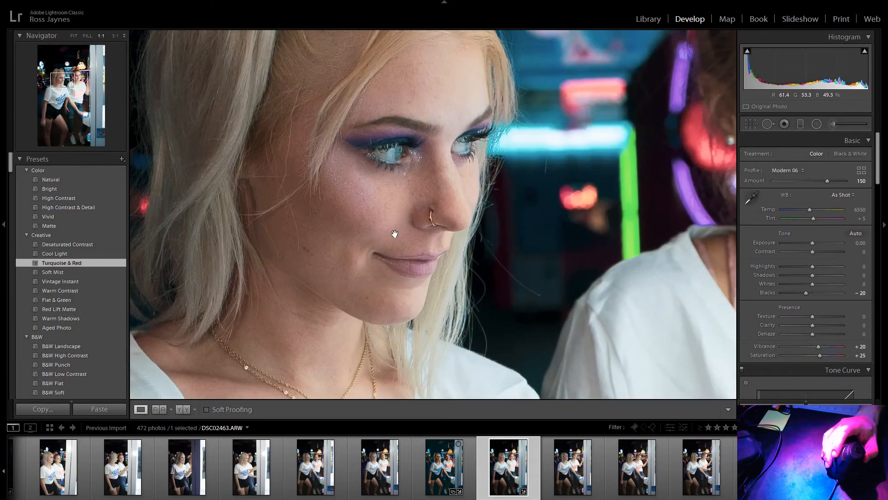
pyautogui.click(394, 193)
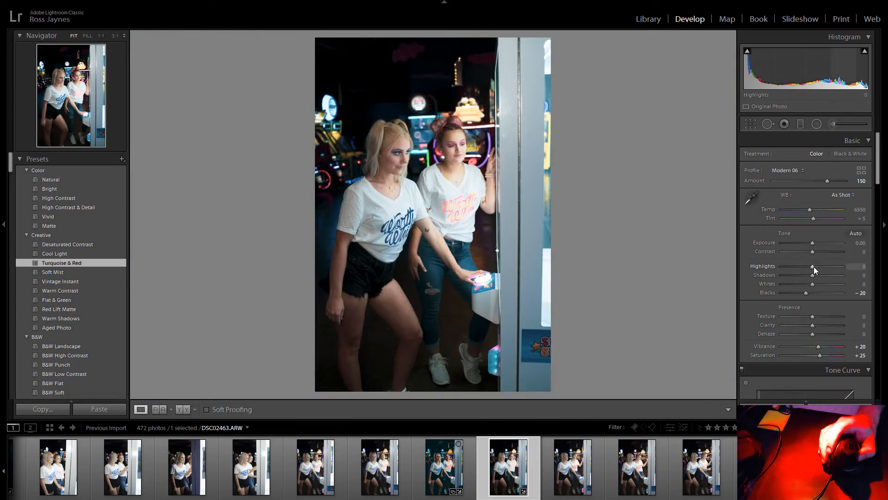
# Set Highlights to -60, Shadows to +44, Clarity to +100, Vibrance to +42 and Saturation to +82 on DSC02463.ARW.
pyautogui.moveTo(814, 266)
pyautogui.mouseDown()
pyautogui.moveTo(788, 273)
pyautogui.moveTo(801, 271)
pyautogui.mouseUp()
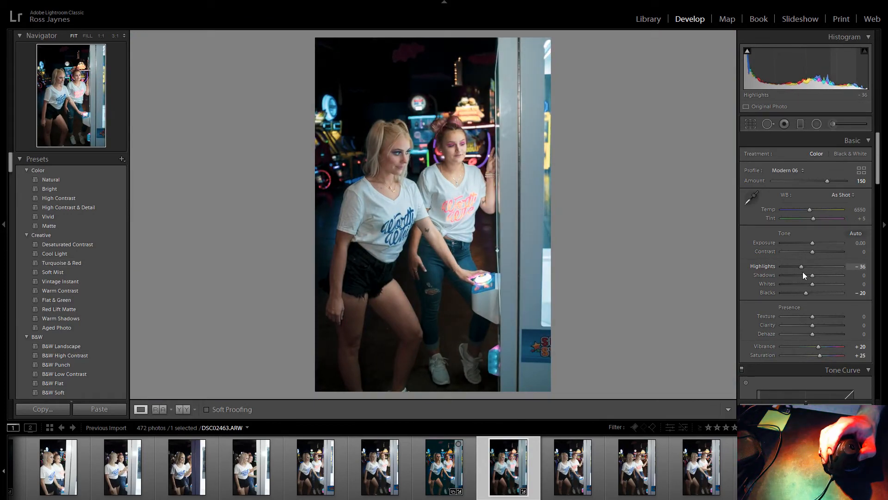
pyautogui.moveTo(812, 325); pyautogui.dragTo(845, 328)
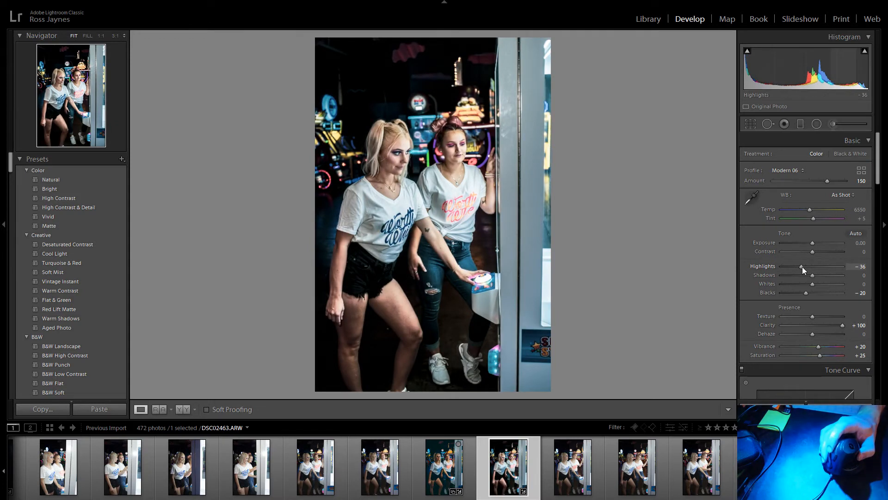
pyautogui.moveTo(803, 267); pyautogui.dragTo(826, 292)
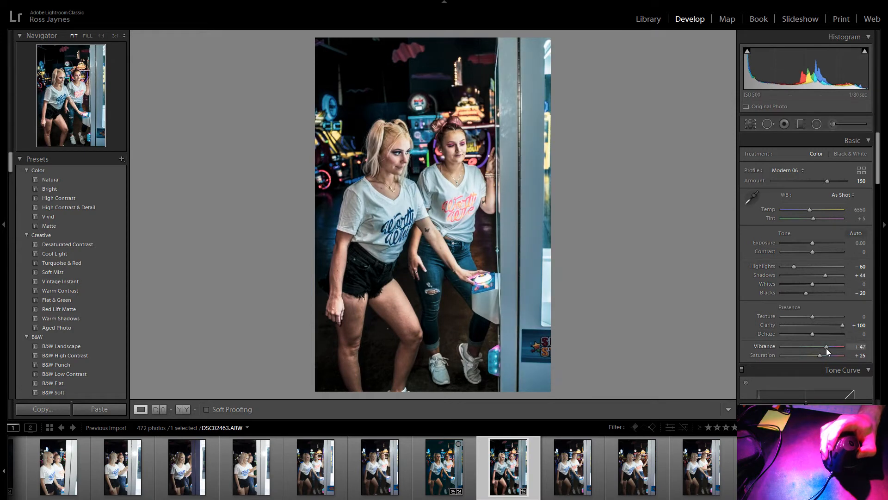
pyautogui.moveTo(826, 347); pyautogui.dragTo(824, 349)
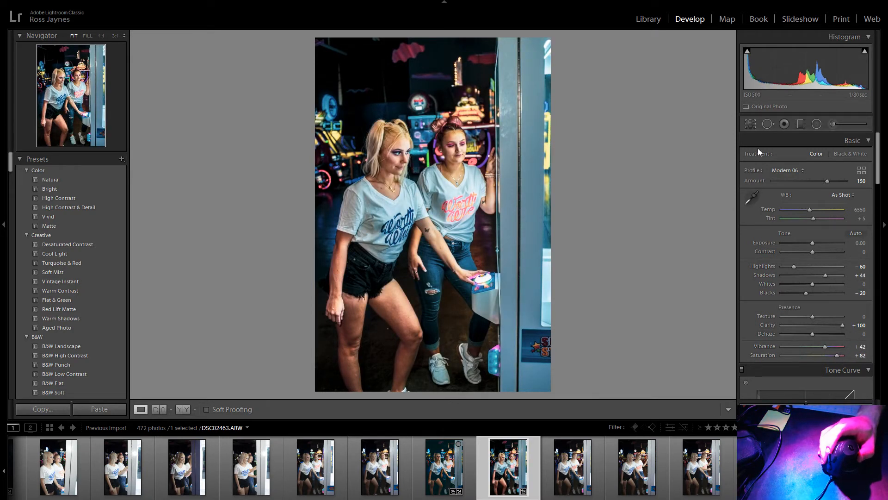
# Crop DSC02463.ARW to a 16 x 9 aspect ratio, shifting the frame to cut off most of the pale machine edge beside the women.
pyautogui.click(749, 124)
pyautogui.click(838, 156)
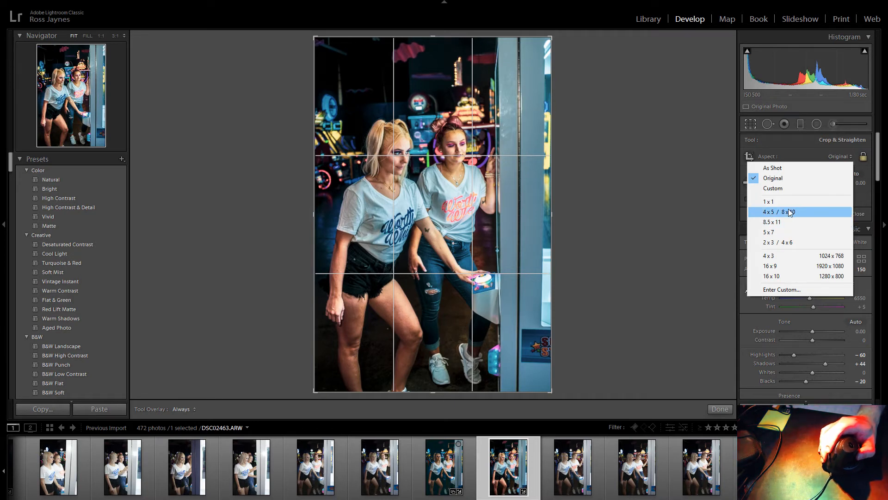
pyautogui.click(788, 266)
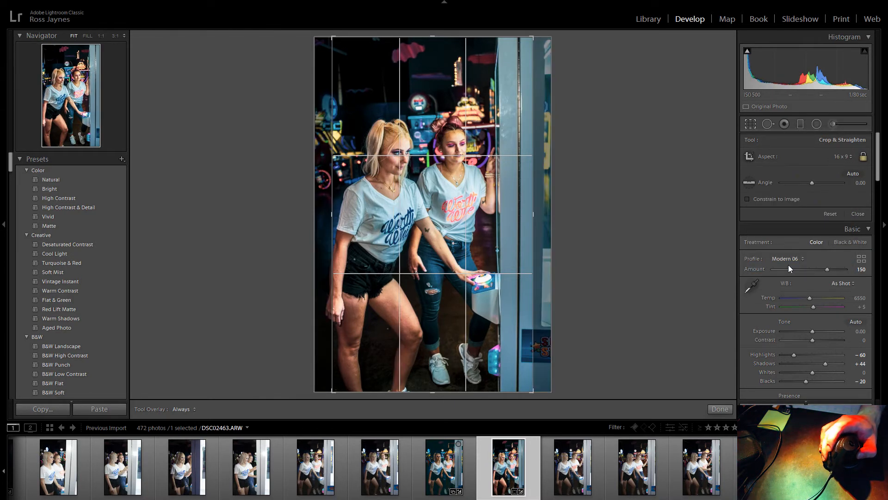
pyautogui.moveTo(496, 215); pyautogui.dragTo(524, 216)
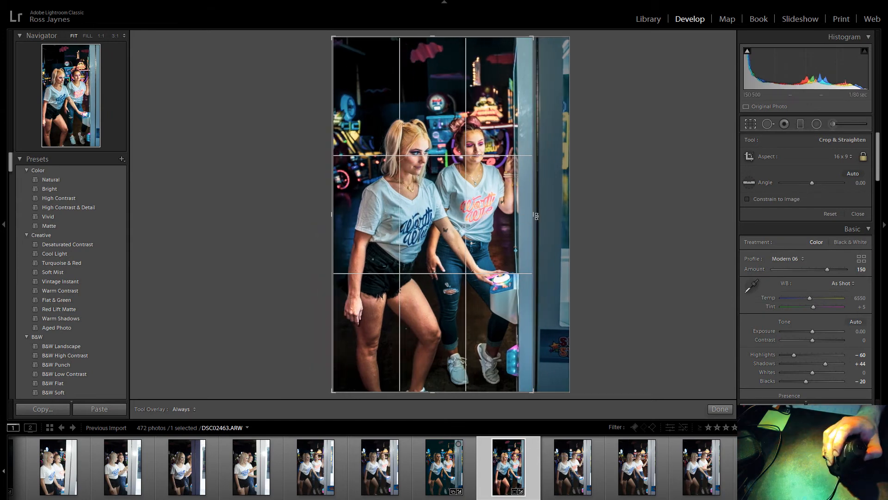
pyautogui.click(752, 126)
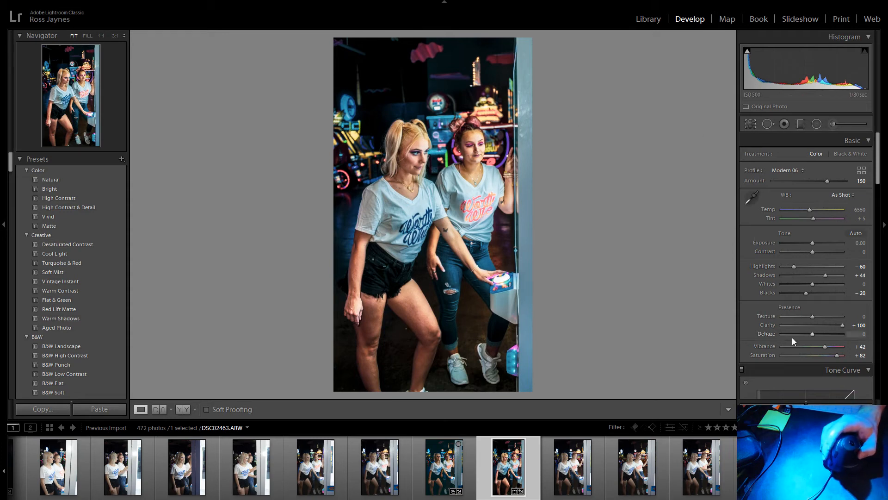
# Set Clarity to +45, Dehaze to +18, Luminance noise reduction to 11 and sharpening Amount to 26 on DSC02463.ARW.
pyautogui.click(832, 325)
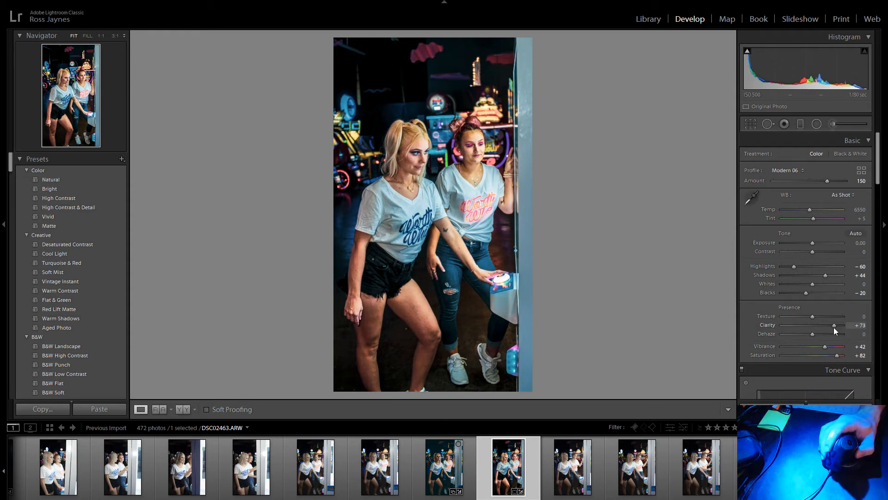
pyautogui.moveTo(831, 329)
pyautogui.mouseDown()
pyautogui.moveTo(840, 324)
pyautogui.moveTo(820, 335)
pyautogui.mouseUp()
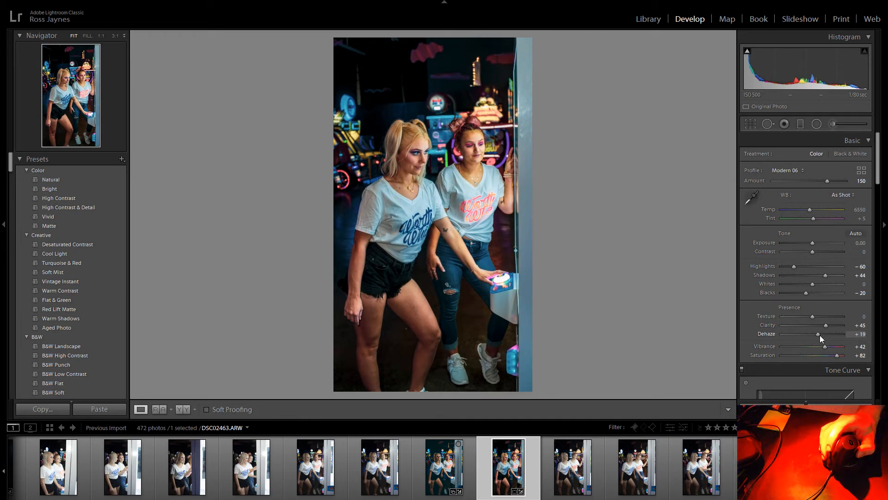
pyautogui.scroll(-5, 751, 329)
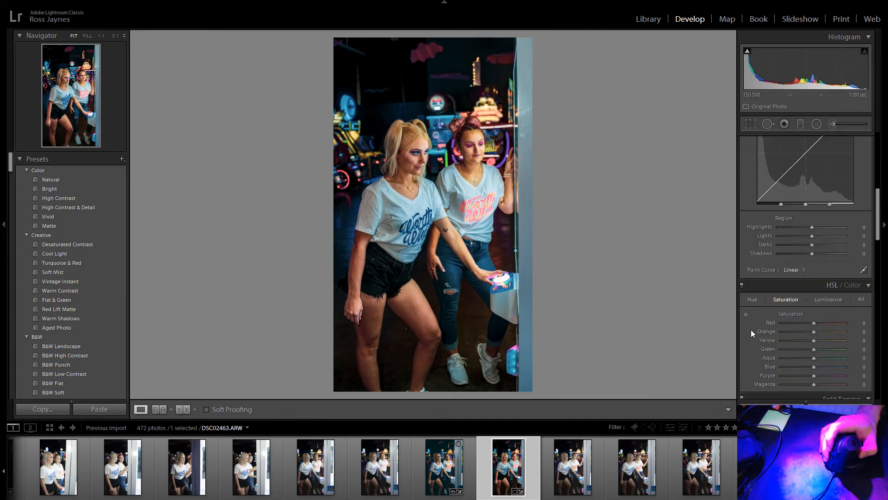
pyautogui.scroll(-5, 751, 330)
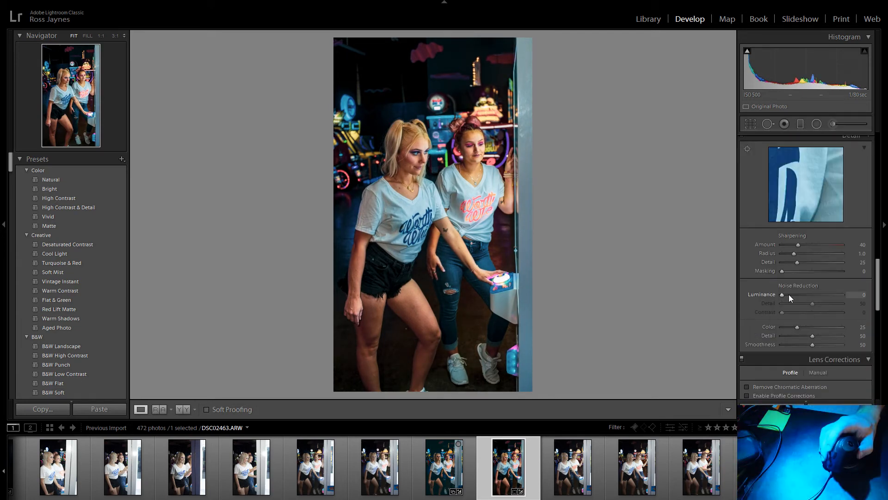
pyautogui.click(789, 294)
pyautogui.click(792, 245)
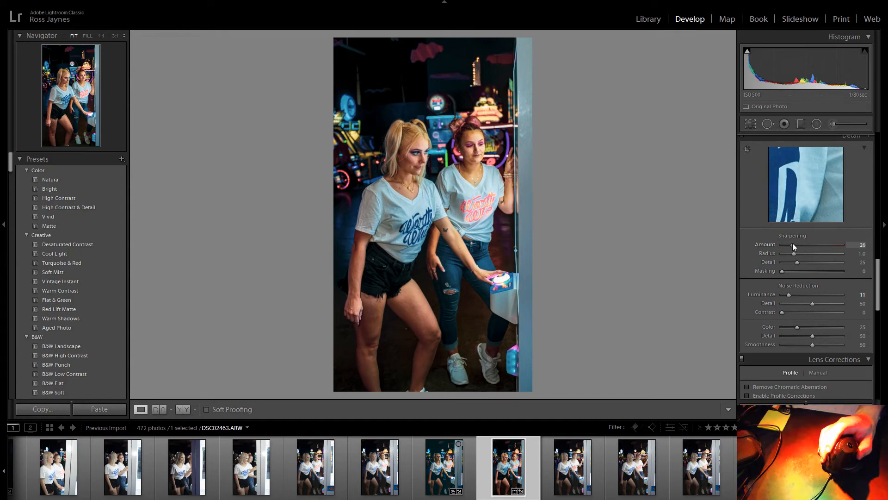
pyautogui.scroll(-6, 776, 327)
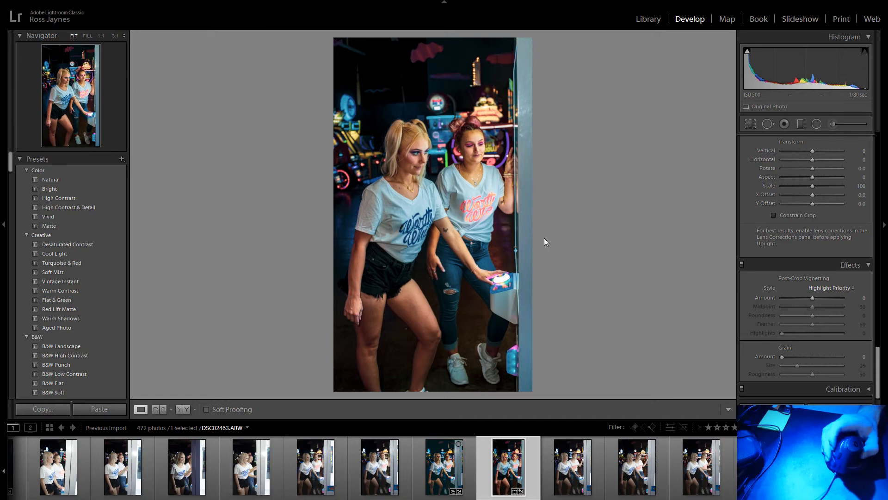
# Check the blonde woman's face and necklace at full magnification, and return to the whole photo and its basic adjustments.
pyautogui.click(421, 123)
pyautogui.moveTo(423, 286); pyautogui.dragTo(451, 34)
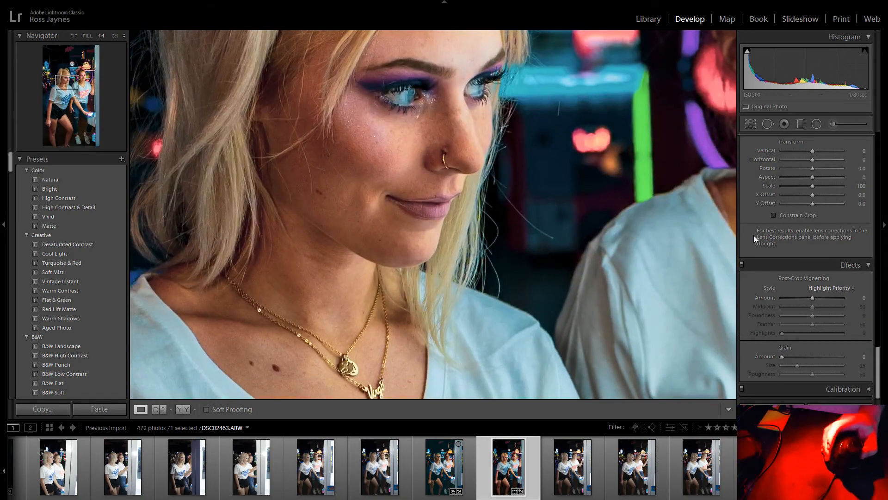
pyautogui.click(718, 228)
pyautogui.scroll(10, 812, 226)
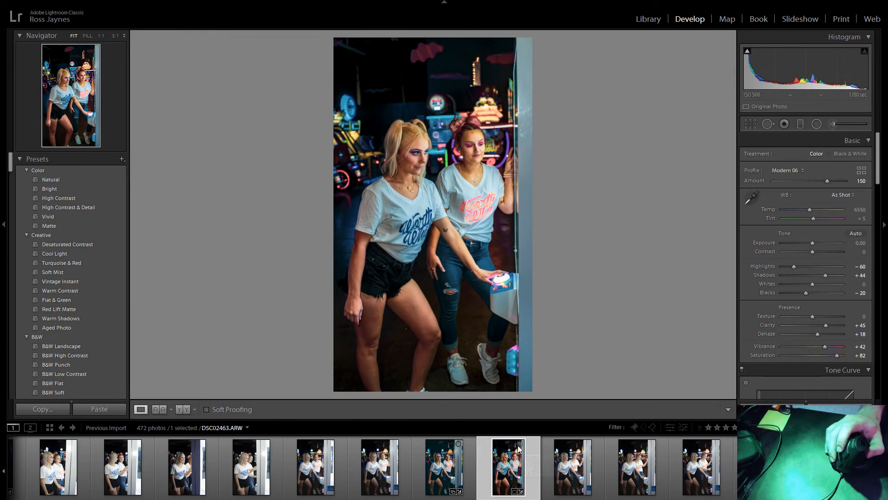
# Apply the Warm Shadows creative preset to DSC02465.ARW.
pyautogui.click(569, 465)
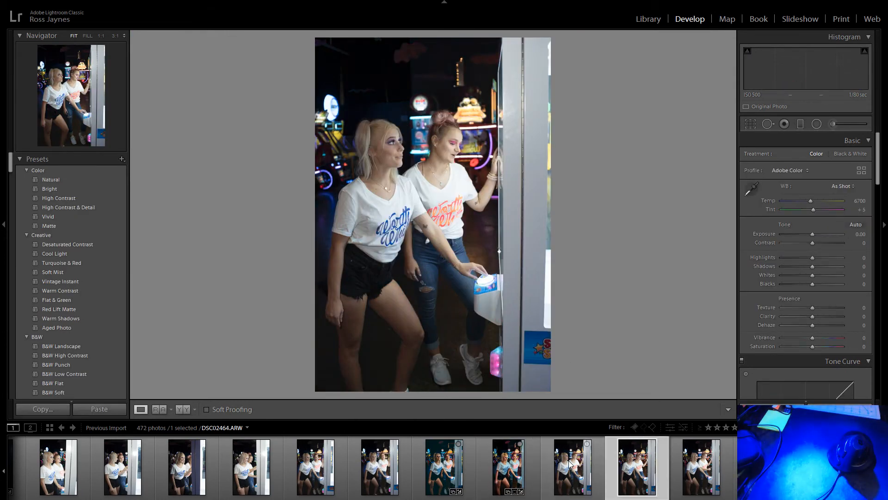
pyautogui.press('Right')
pyautogui.press('Right')
pyautogui.press('Right')
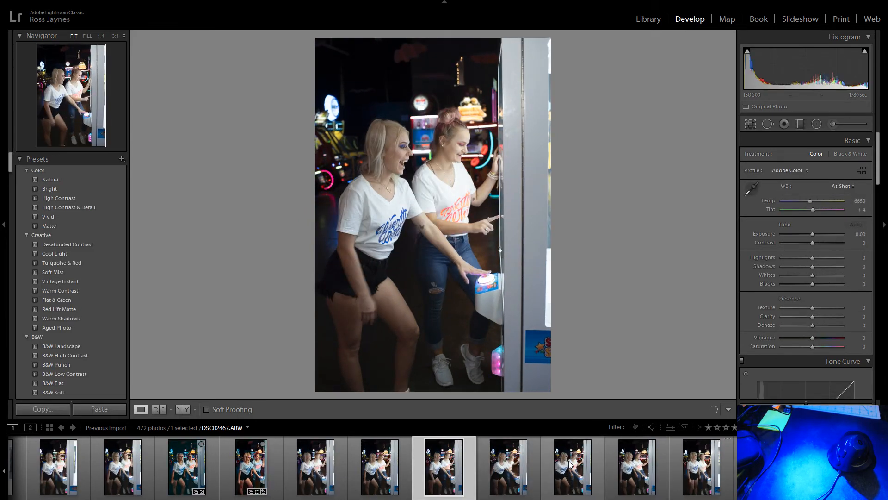
pyautogui.press('Left')
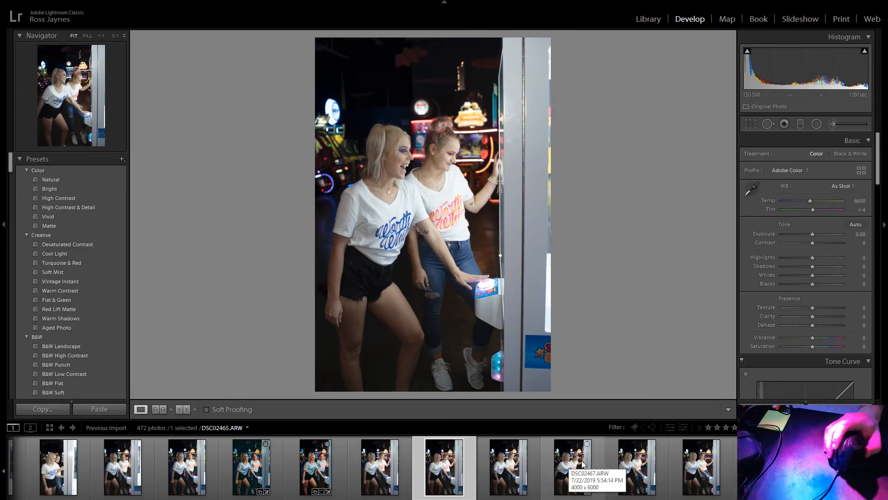
pyautogui.click(74, 328)
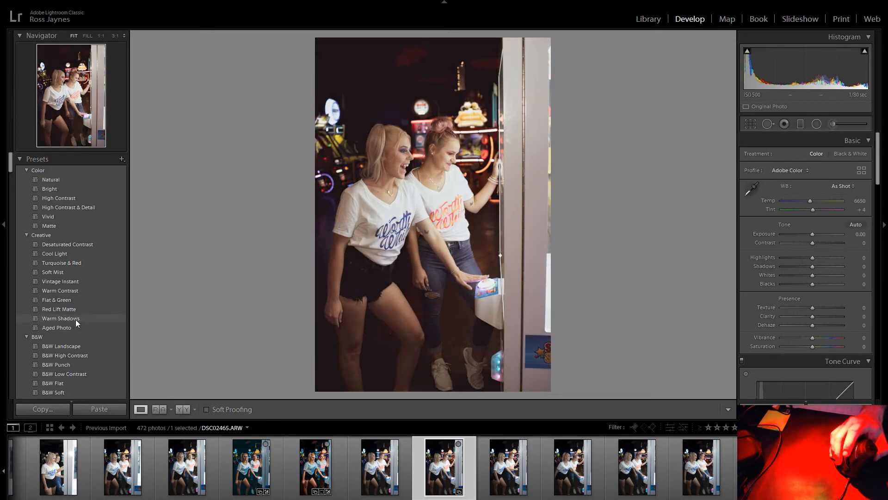
pyautogui.click(76, 319)
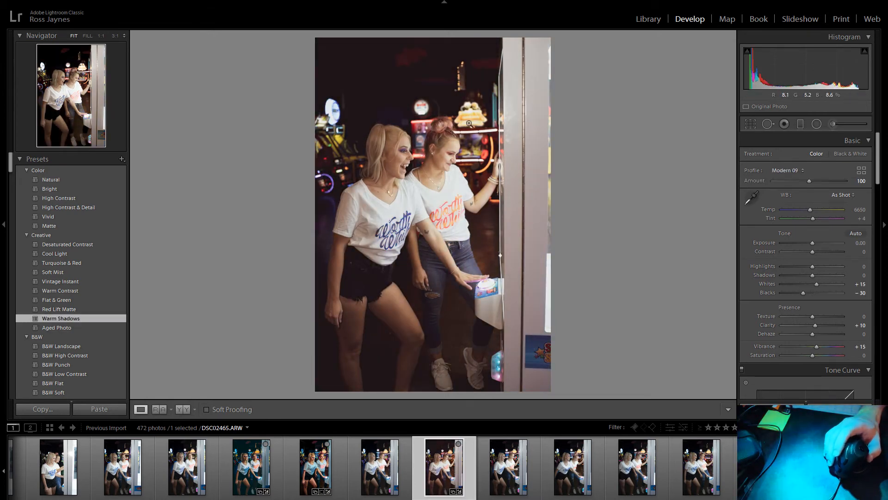
# Crop DSC02465.ARW to a 16 x 9 aspect ratio, reframing to trim most of the machine edge beside the women.
pyautogui.click(750, 124)
pyautogui.click(822, 157)
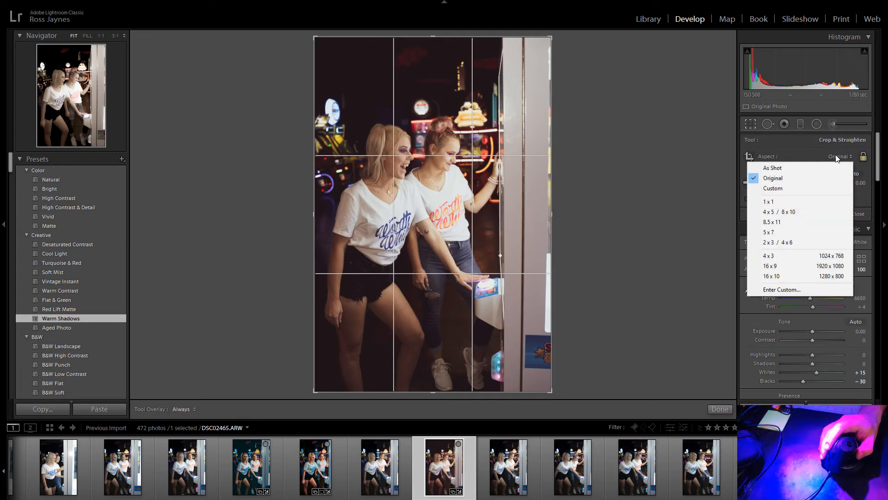
pyautogui.click(781, 265)
pyautogui.moveTo(523, 224); pyautogui.dragTo(541, 224)
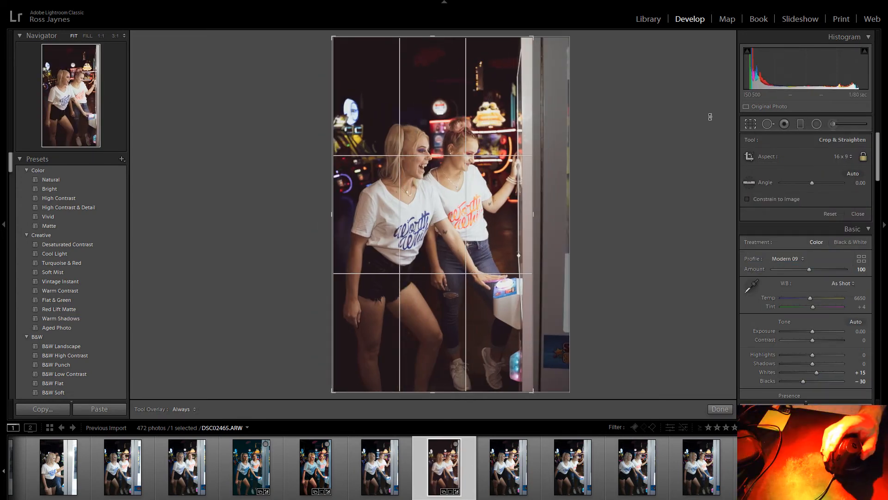
pyautogui.click(754, 126)
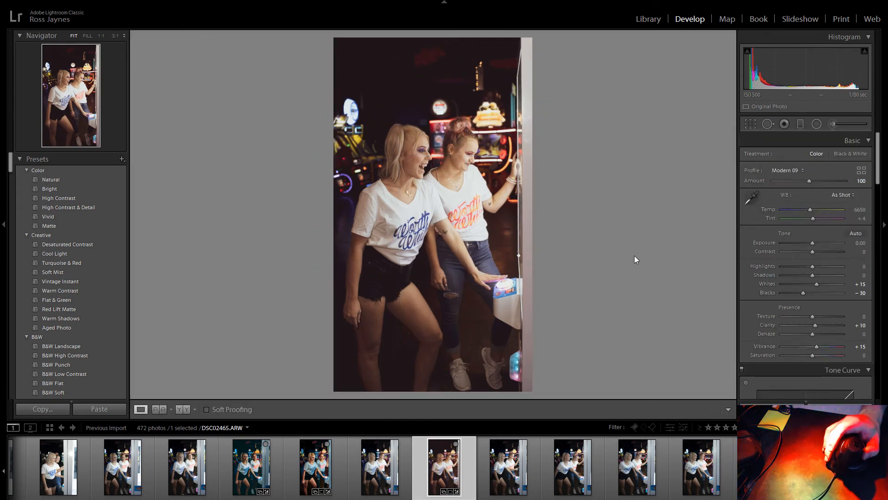
# Set Clarity to +62, Texture to -27, Highlights to -30 and Shadows to +33 on DSC02465.ARW.
pyautogui.moveTo(817, 325)
pyautogui.mouseDown()
pyautogui.moveTo(865, 326)
pyautogui.moveTo(832, 332)
pyautogui.mouseUp()
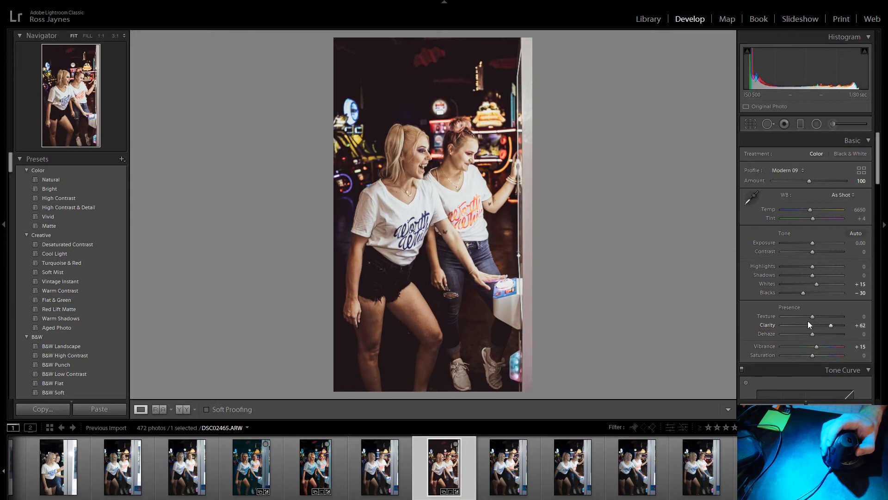
pyautogui.click(804, 316)
pyautogui.moveTo(813, 266)
pyautogui.mouseDown()
pyautogui.moveTo(799, 268)
pyautogui.moveTo(839, 273)
pyautogui.moveTo(822, 276)
pyautogui.mouseUp()
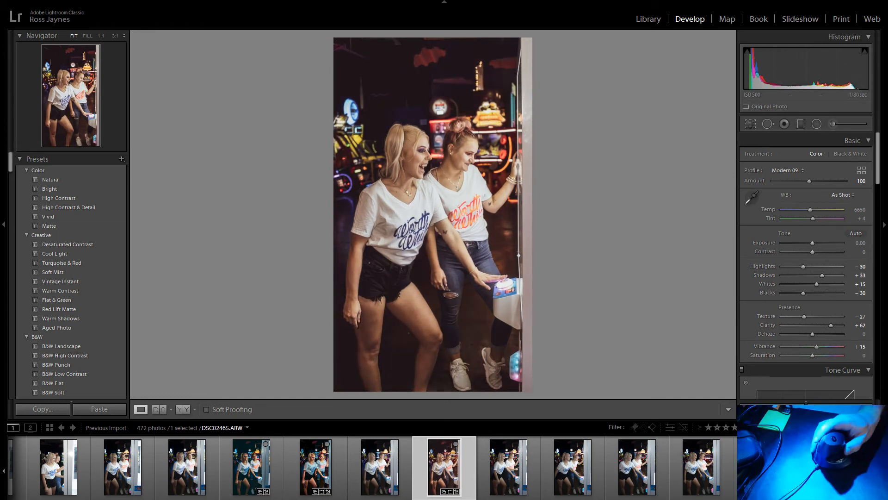
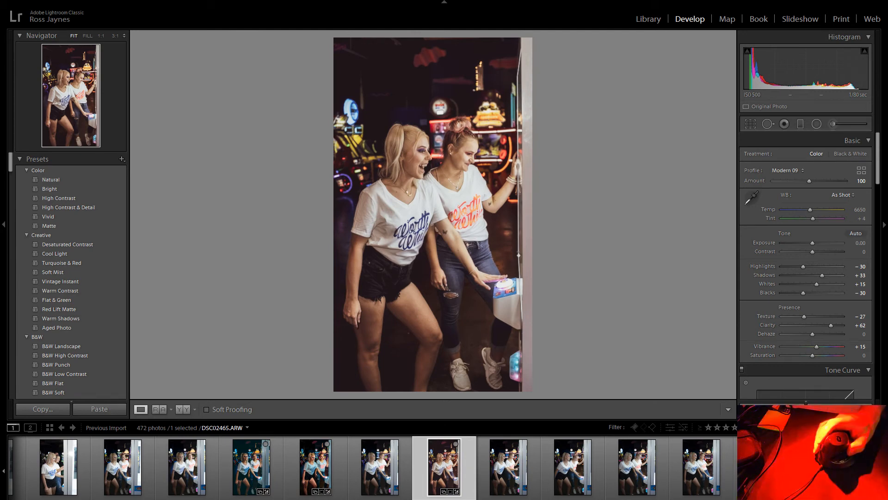
# Examine the white shirt and both women's faces in DSC02465.ARW at full magnification.
pyautogui.click(378, 210)
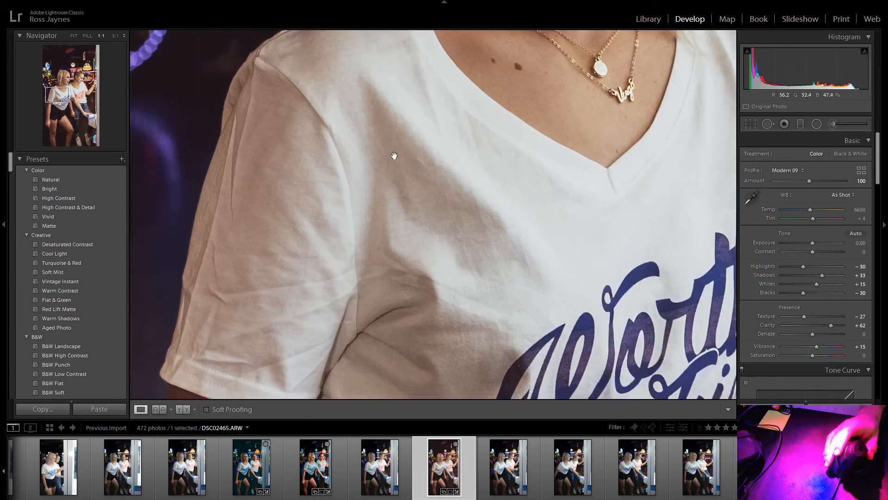
pyautogui.moveTo(393, 155); pyautogui.dragTo(349, 341)
pyautogui.moveTo(344, 107); pyautogui.dragTo(243, 30)
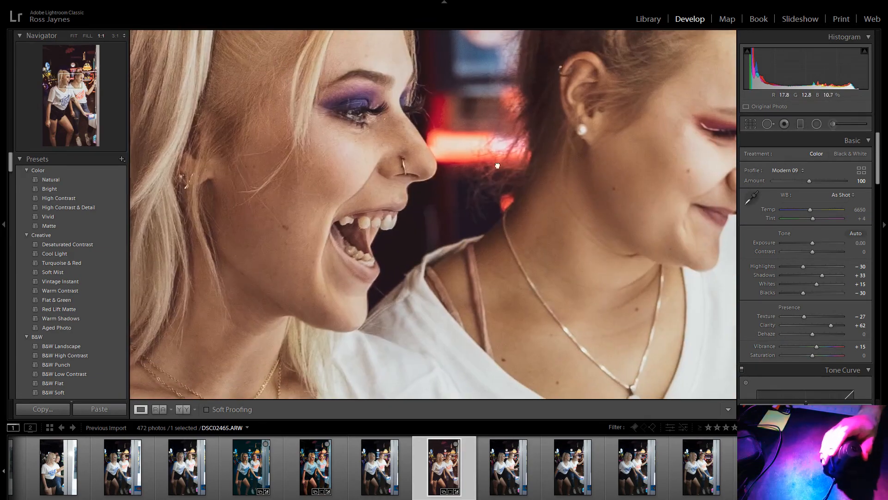
pyautogui.moveTo(609, 138); pyautogui.dragTo(440, 161)
pyautogui.click(440, 162)
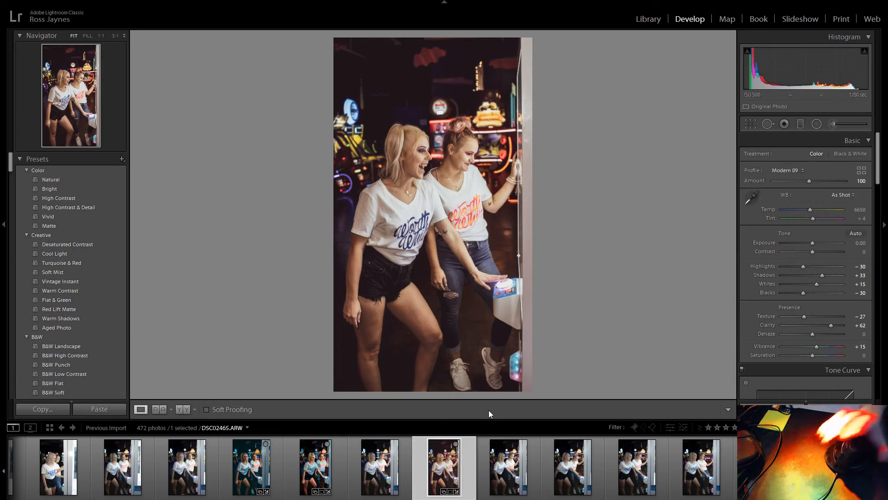
# Browse the following arcade shots for the next photo to edit, ending on DSC02489.ARW.
pyautogui.press('Right')
pyautogui.press('Right')
pyautogui.press('Right')
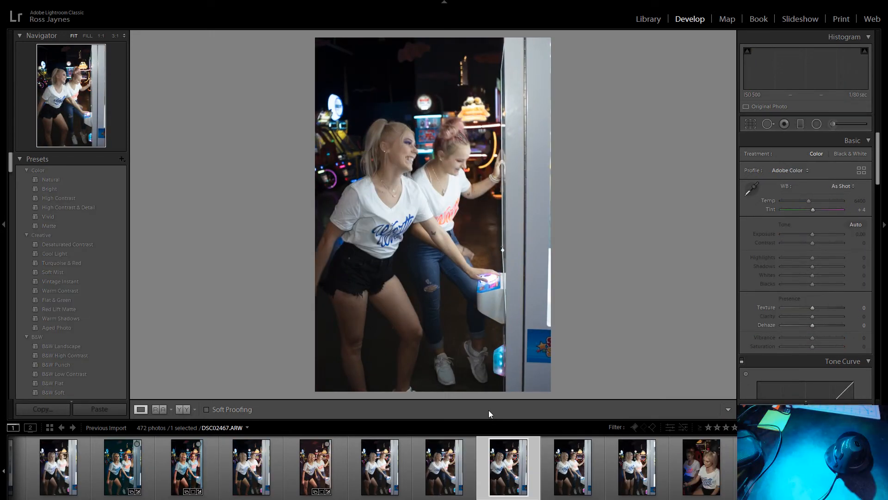
pyautogui.press('Right')
pyautogui.press('Right')
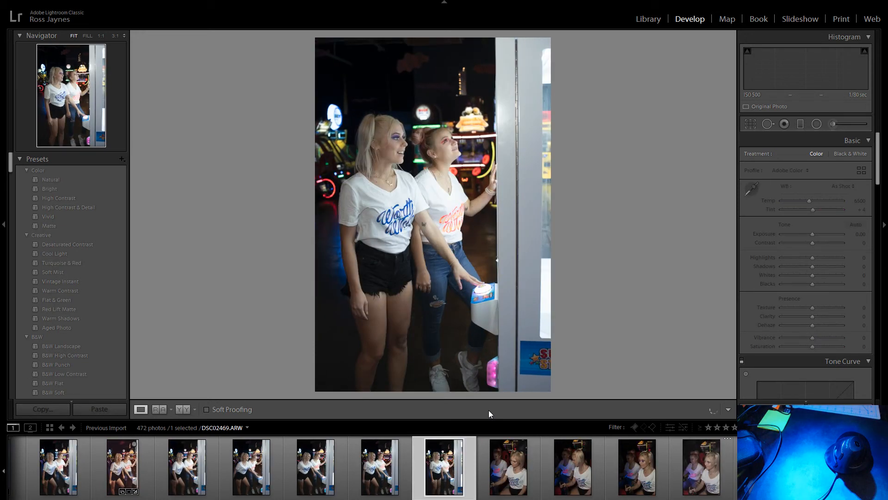
pyautogui.press('Right')
pyautogui.press('Right')
pyautogui.press('Right')
pyautogui.press('Right')
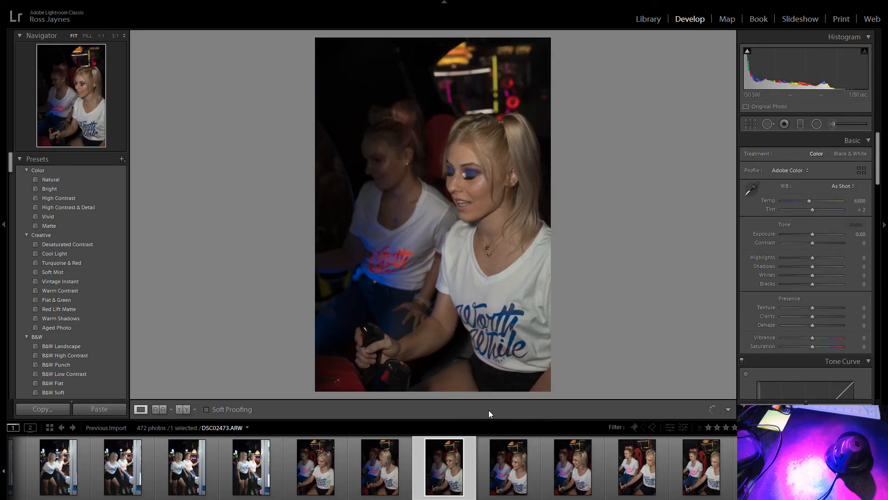
pyautogui.press('Right')
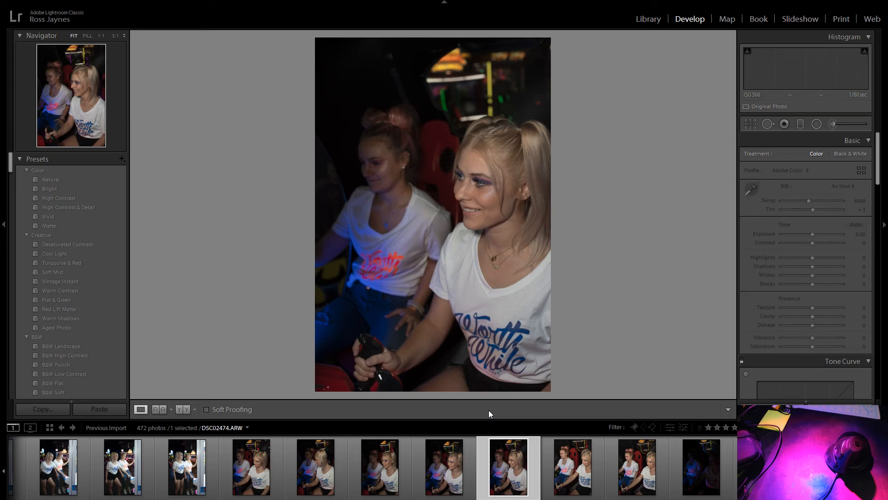
pyautogui.press('Right')
pyautogui.press('Right')
pyautogui.press('Right')
pyautogui.press('Right')
pyautogui.press('Right')
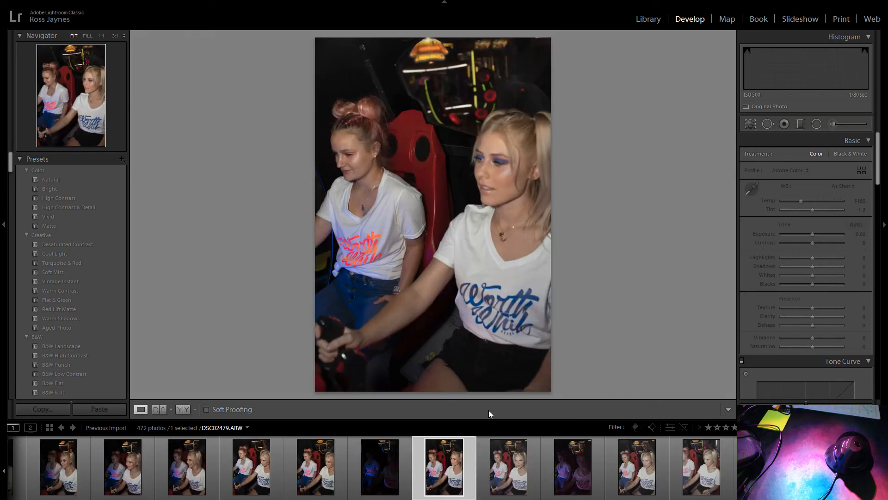
pyautogui.press('Right')
pyautogui.press('Right')
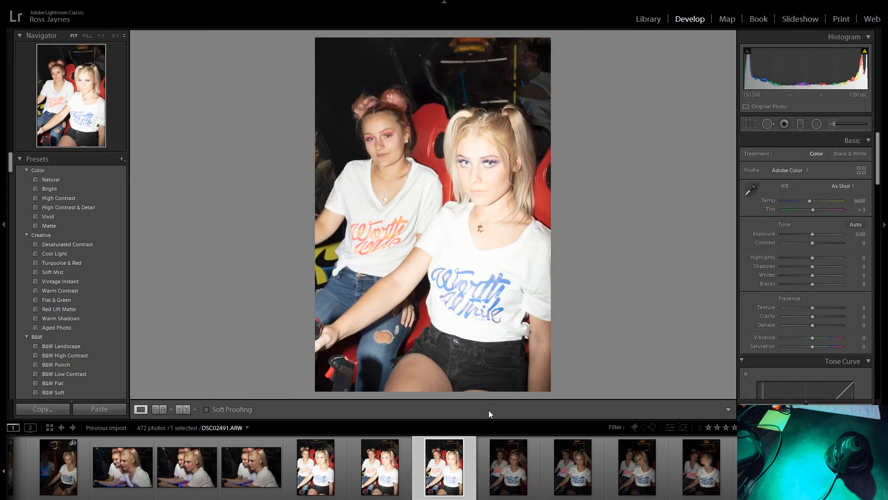
pyautogui.press('Left')
pyautogui.press('Left')
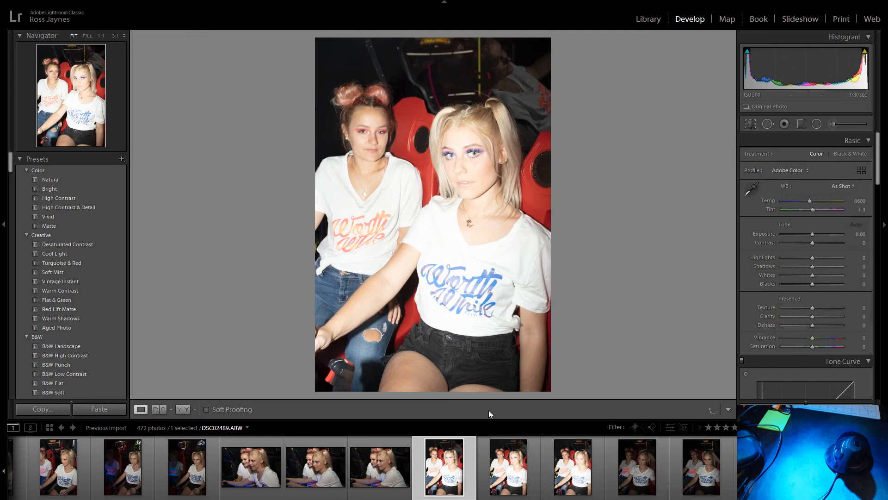
# Set Exposure to -2.10, Texture to -31, Clarity to +4, Vibrance to +24 and Saturation to +25 on DSC02489.ARW.
pyautogui.moveTo(812, 234); pyautogui.dragTo(799, 241)
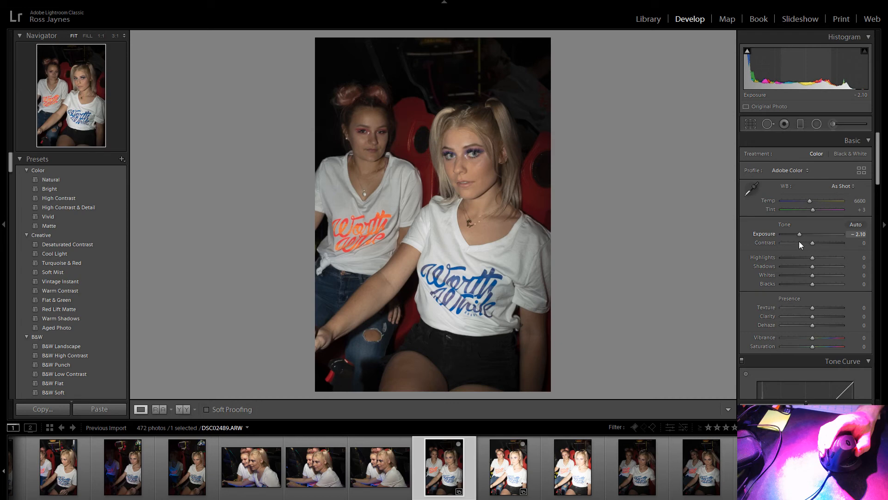
pyautogui.moveTo(813, 316); pyautogui.dragTo(820, 337)
pyautogui.click(820, 345)
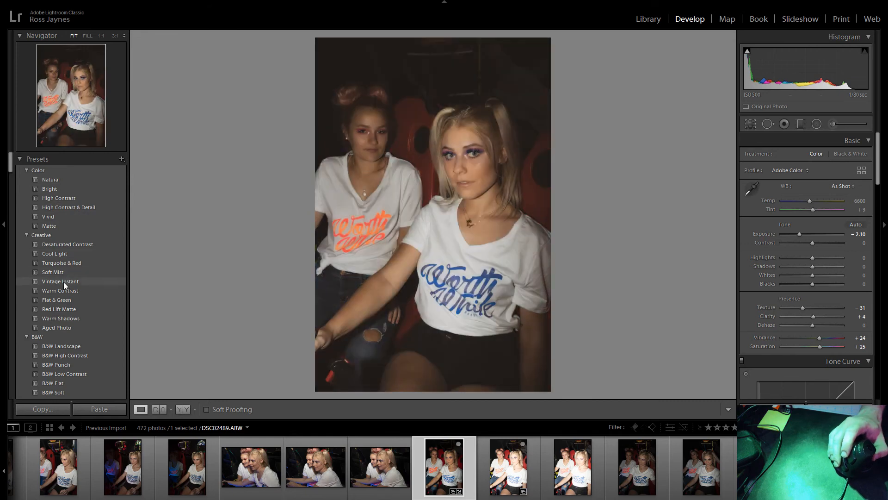
# Apply the VSCO Film Essentials preset C - Kodak Gold 200 to DSC02489.ARW, with Vibrance at +21 and Saturation at -2.
pyautogui.scroll(-10, 63, 281)
pyautogui.scroll(-10, 63, 286)
pyautogui.scroll(-10, 68, 271)
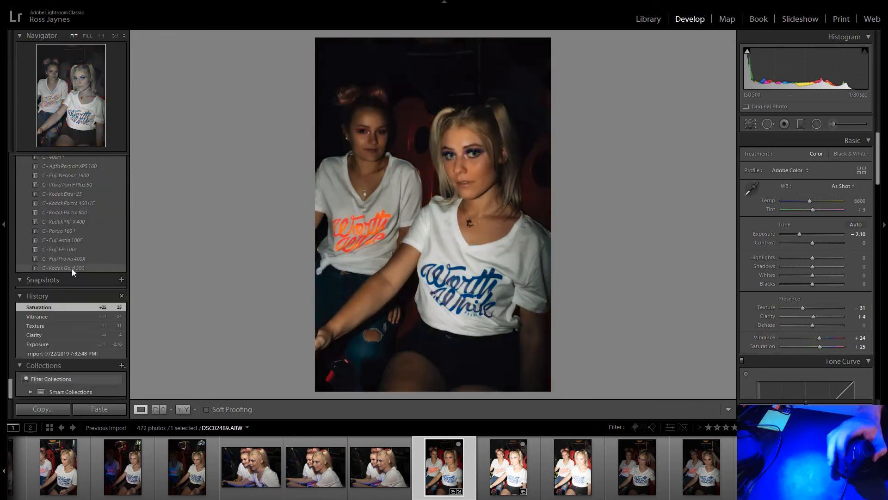
pyautogui.scroll(3, 75, 267)
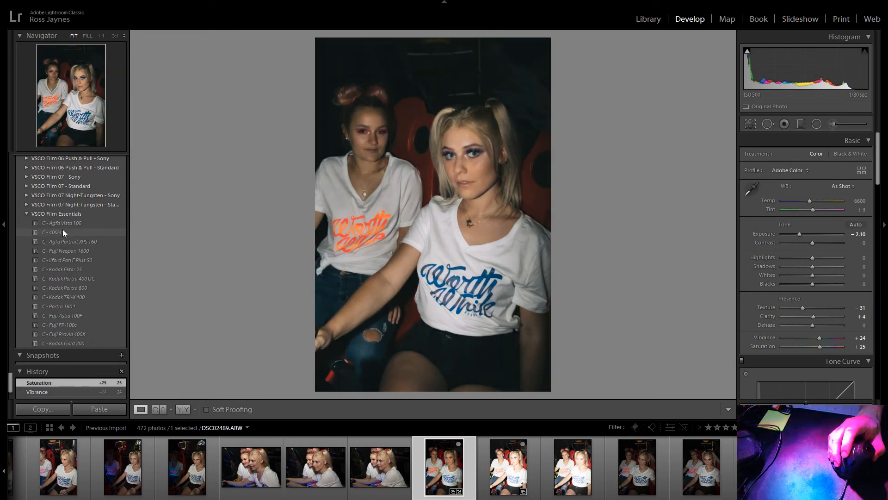
pyautogui.click(75, 343)
pyautogui.moveTo(812, 327); pyautogui.dragTo(811, 357)
# Inspect the blonde woman's face at full magnification and adjust the Lights and Shadows regions of the tone curve.
pyautogui.click(487, 180)
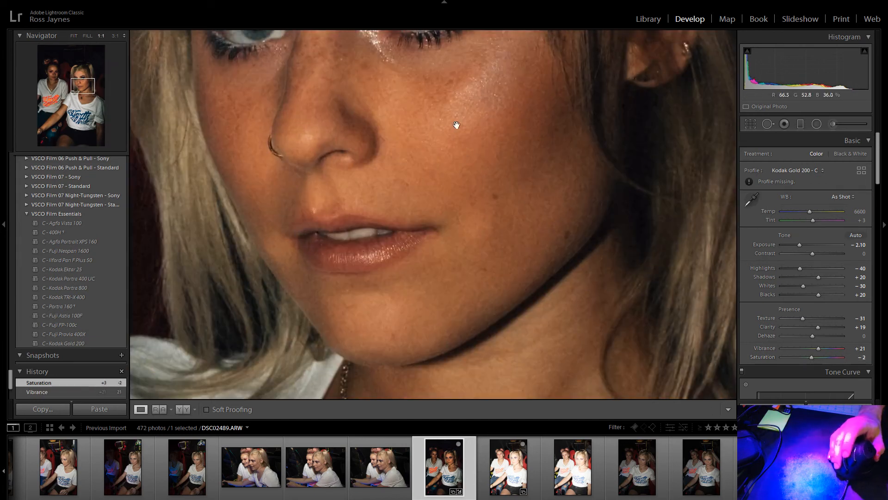
pyautogui.moveTo(454, 125); pyautogui.dragTo(436, 182)
pyautogui.click(437, 182)
pyautogui.scroll(-5, 754, 333)
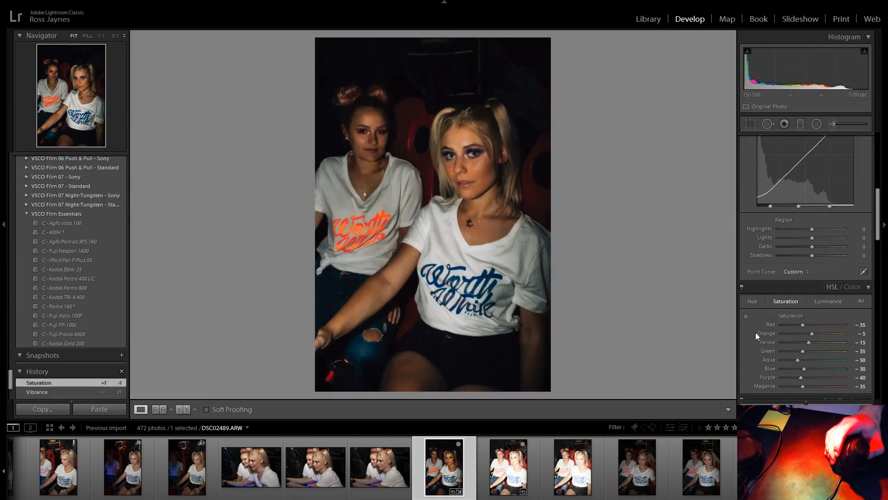
pyautogui.moveTo(811, 229)
pyautogui.mouseDown()
pyautogui.moveTo(821, 229)
pyautogui.moveTo(821, 252)
pyautogui.moveTo(834, 249)
pyautogui.moveTo(791, 260)
pyautogui.moveTo(813, 240)
pyautogui.mouseUp()
# Set Luminance noise reduction to 11 and grain Amount to 0 on DSC02489.ARW, leaving the crop as it is.
pyautogui.scroll(-5, 766, 294)
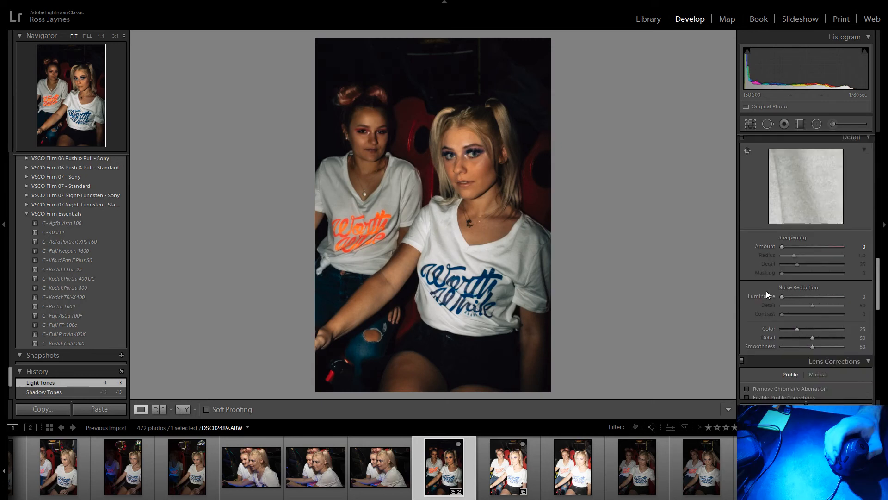
pyautogui.moveTo(781, 225); pyautogui.dragTo(788, 228)
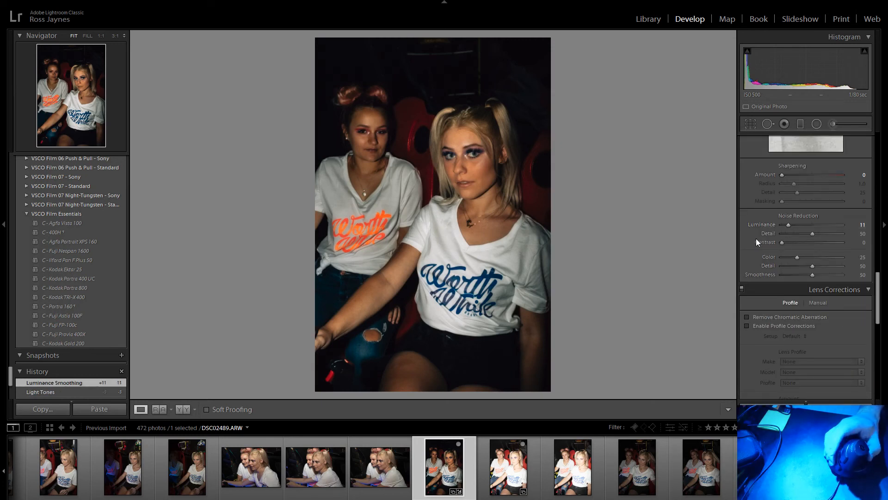
pyautogui.scroll(-3, 752, 361)
pyautogui.scroll(-5, 753, 362)
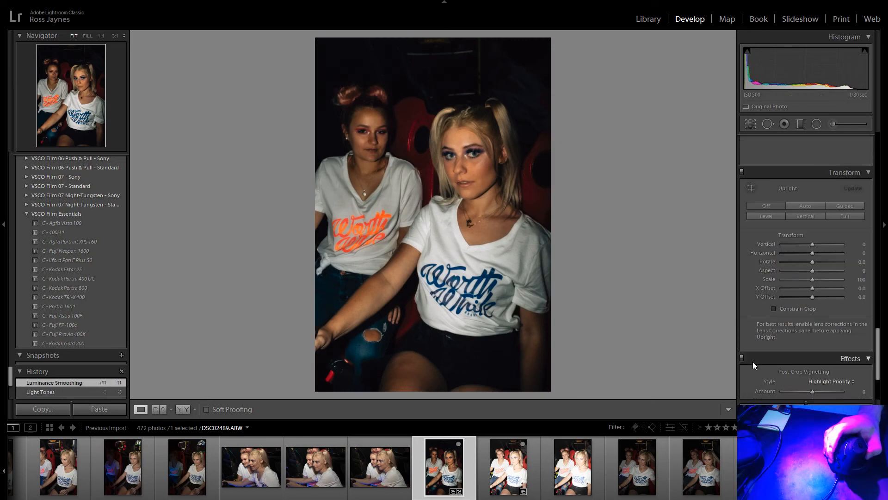
pyautogui.doubleClick(795, 357)
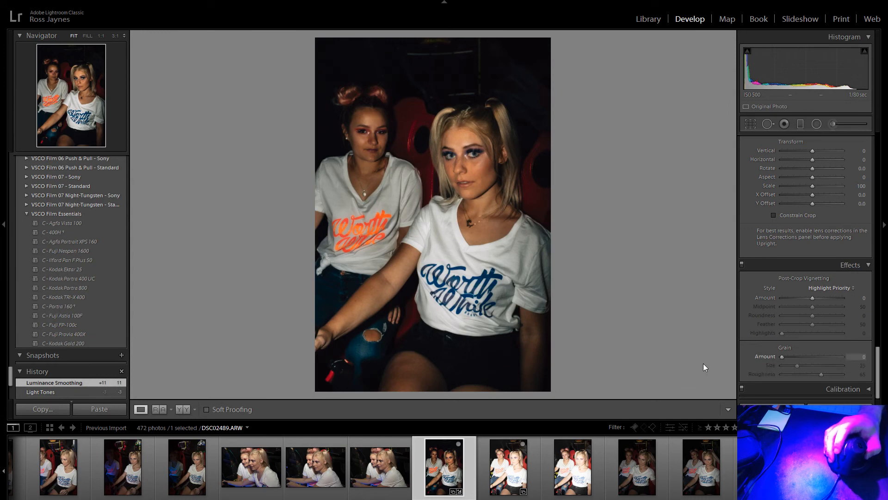
pyautogui.press('r')
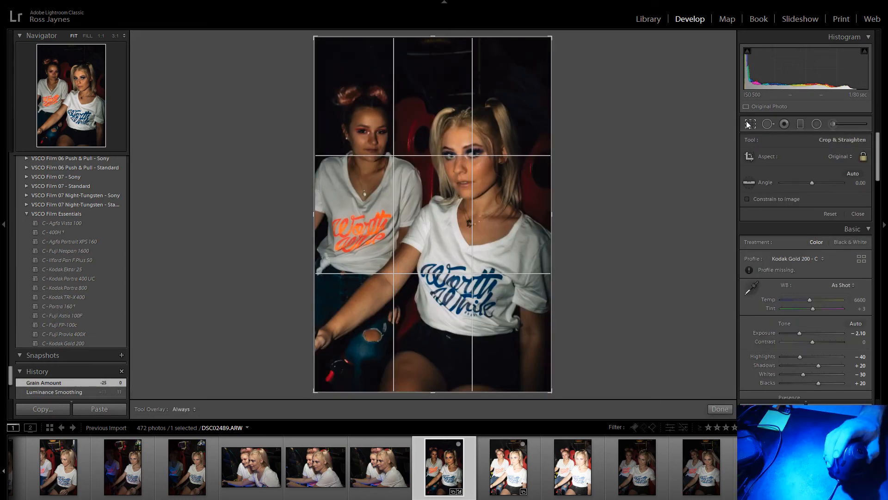
pyautogui.press('r')
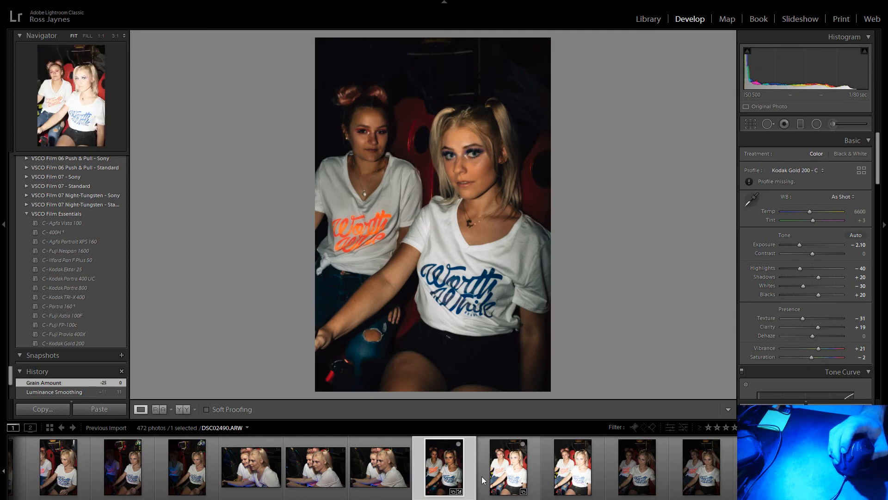
# Apply automatic tone settings to DSC02490.ARW and set its Exposure to -1.03.
pyautogui.click(505, 464)
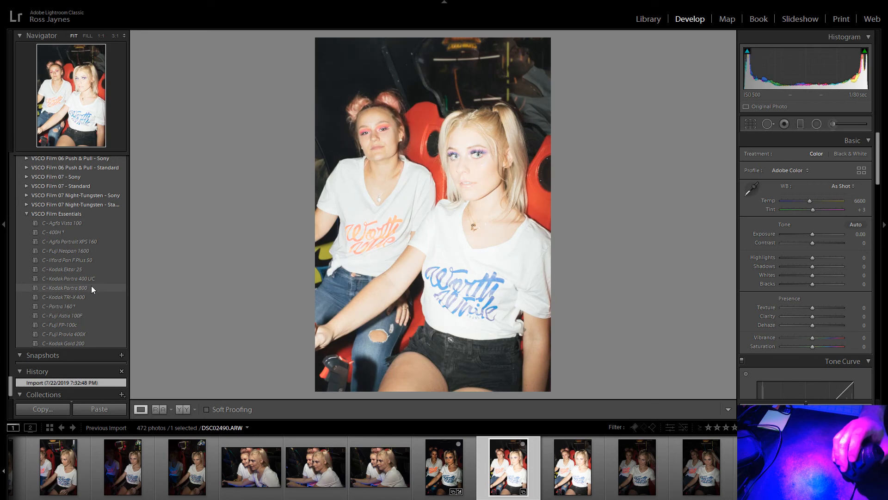
pyautogui.click(854, 224)
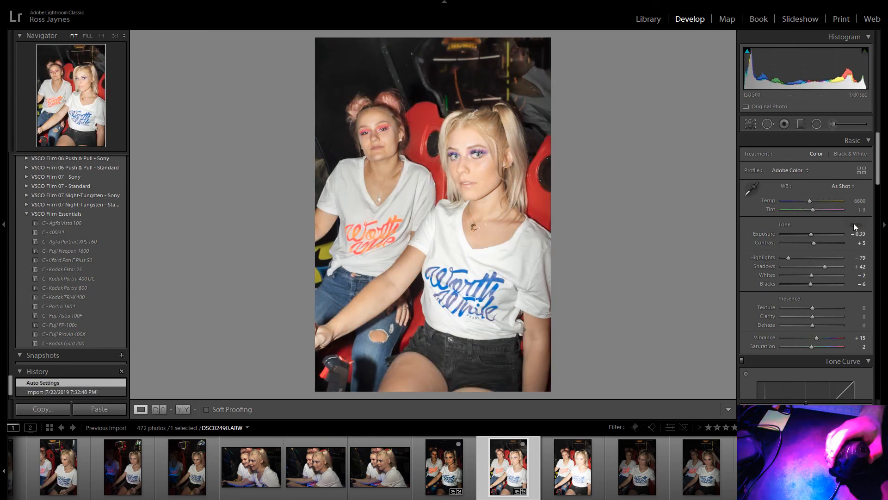
pyautogui.moveTo(813, 235); pyautogui.dragTo(807, 241)
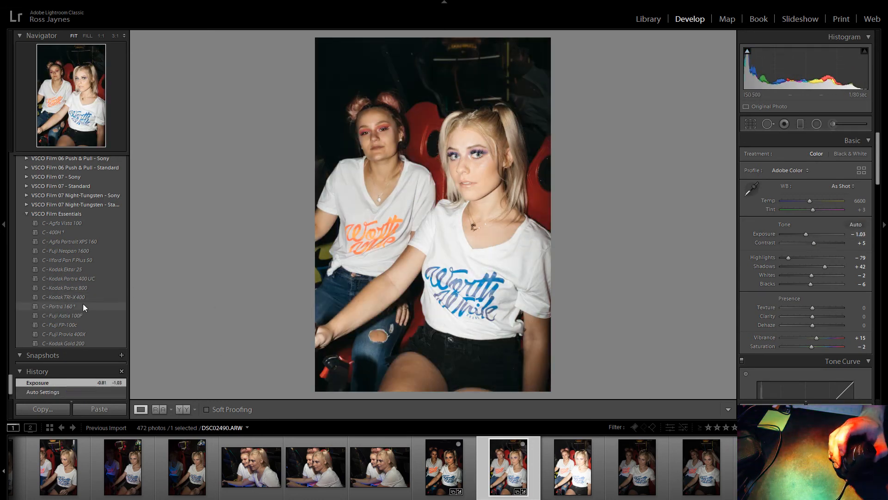
# Try the B&W Flat and B&W Punch presets on DSC02490.ARW and settle on B&W High Contrast.
pyautogui.scroll(10, 82, 303)
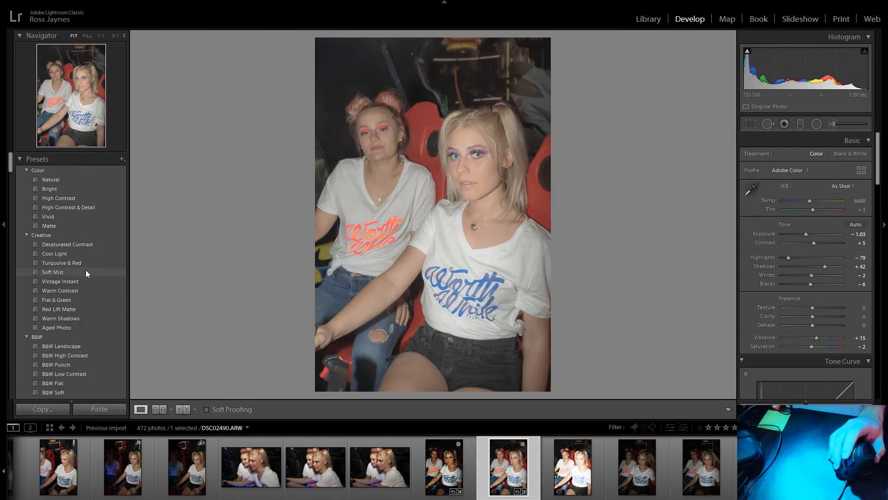
pyautogui.scroll(-3, 65, 324)
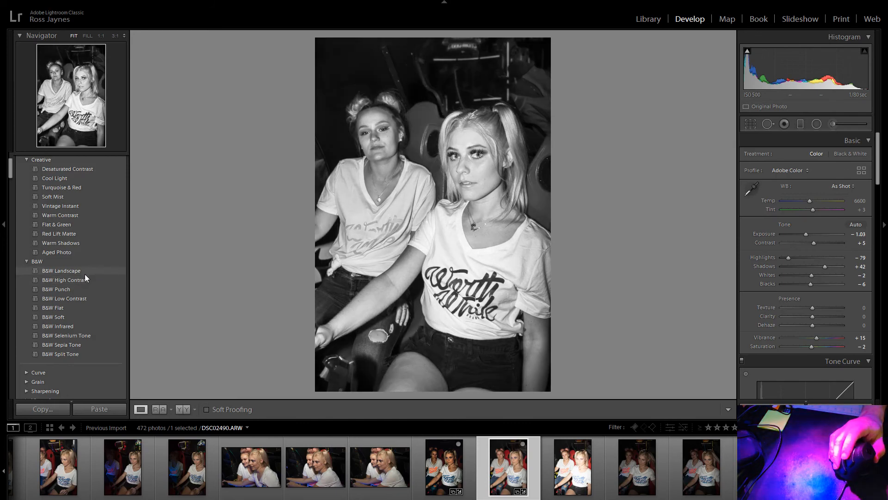
pyautogui.click(65, 309)
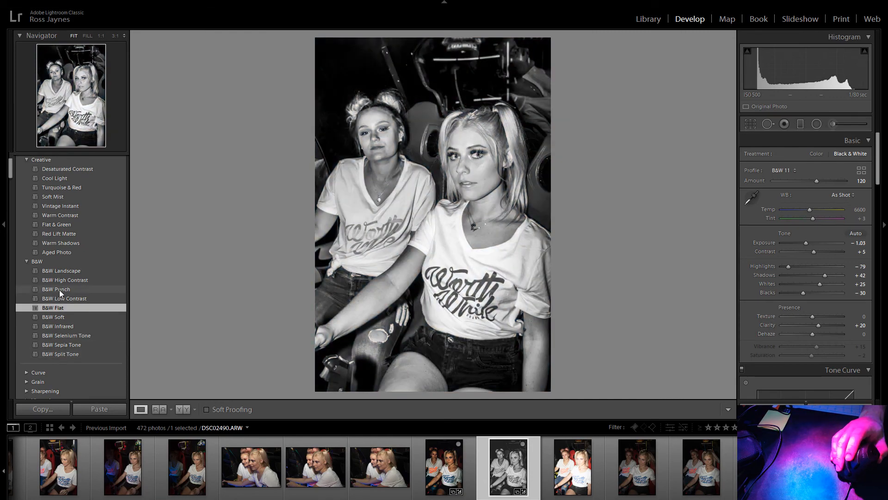
pyautogui.click(65, 288)
pyautogui.moveTo(340, 347); pyautogui.dragTo(430, 257)
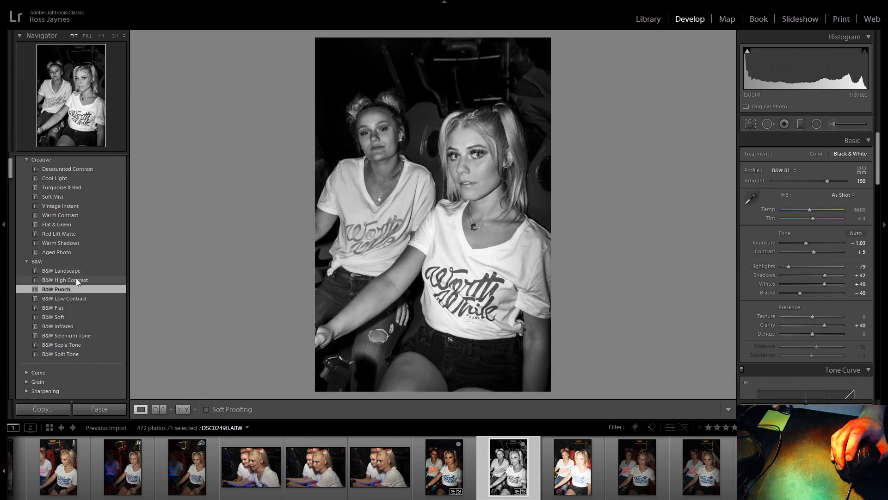
pyautogui.click(75, 278)
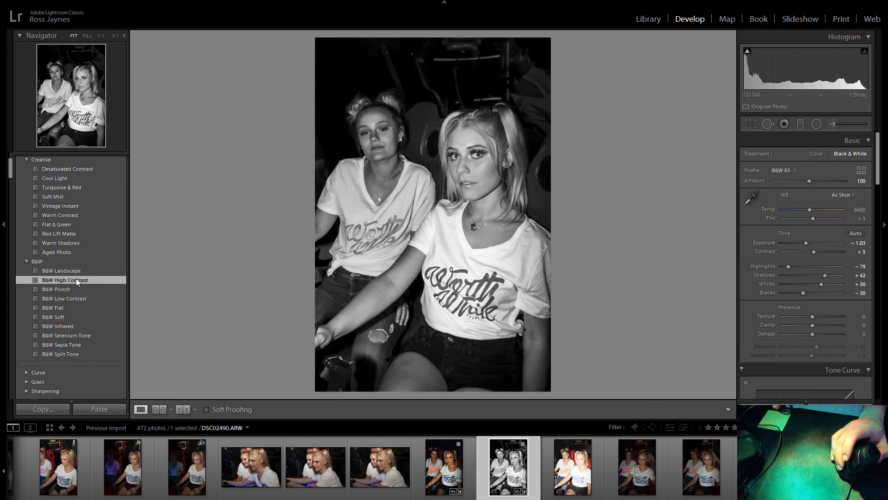
# Browse the following arcade shots from DSC02491.ARW for the next photo to edit, ending on DSC02514.ARW.
pyautogui.click(573, 474)
pyautogui.press('Right')
pyautogui.press('Right')
pyautogui.press('Right')
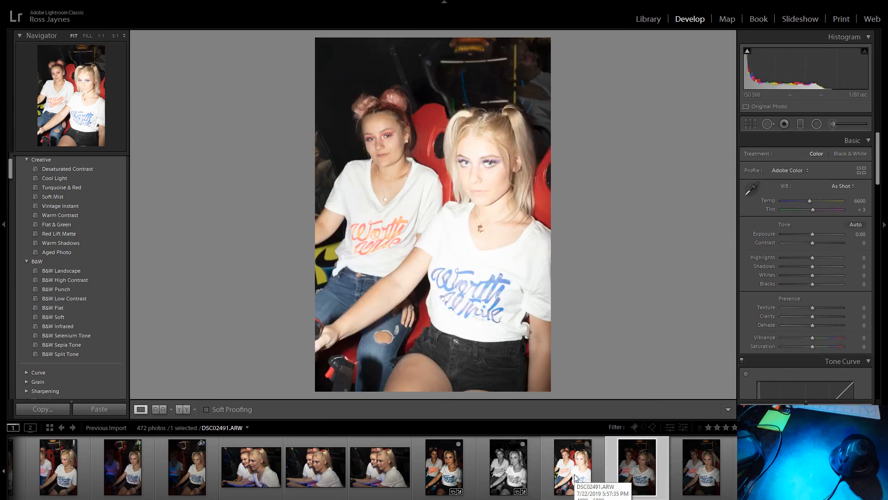
pyautogui.press('Right')
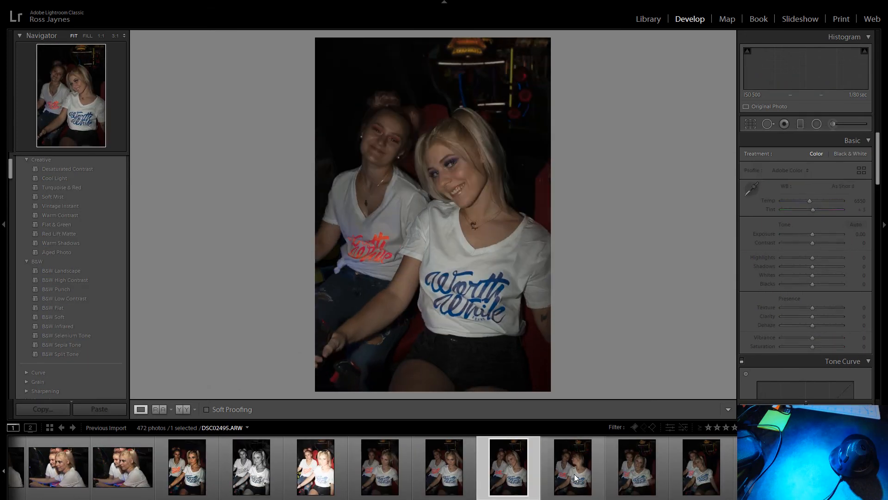
pyautogui.press('Right')
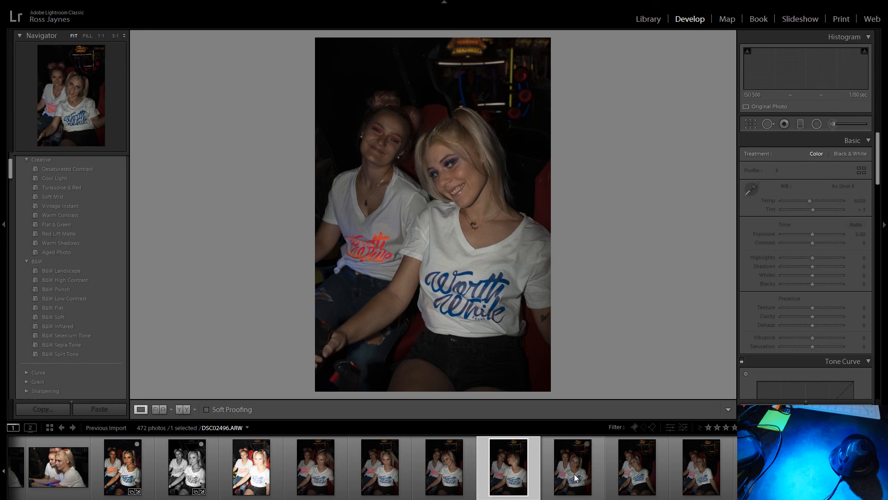
pyautogui.press('Right')
pyautogui.press('Right')
pyautogui.press('Right')
pyautogui.press('Right')
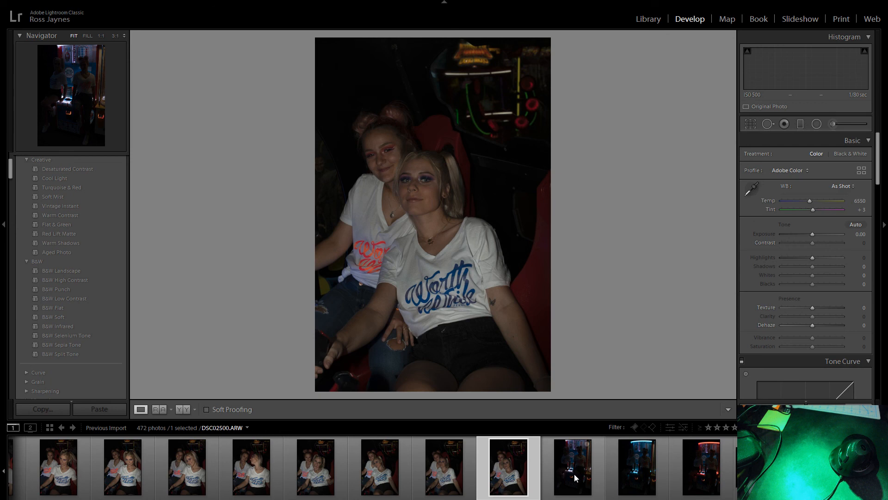
pyautogui.scroll(-5, 575, 477)
pyautogui.click(371, 468)
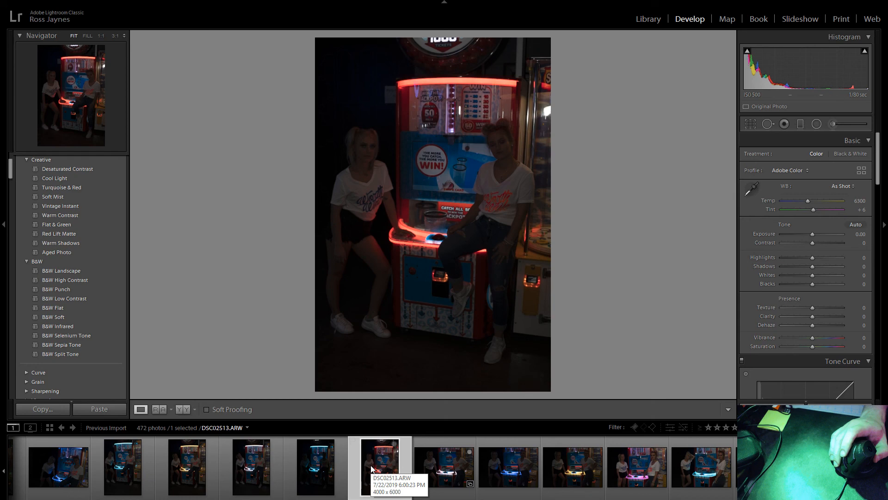
pyautogui.press('Right')
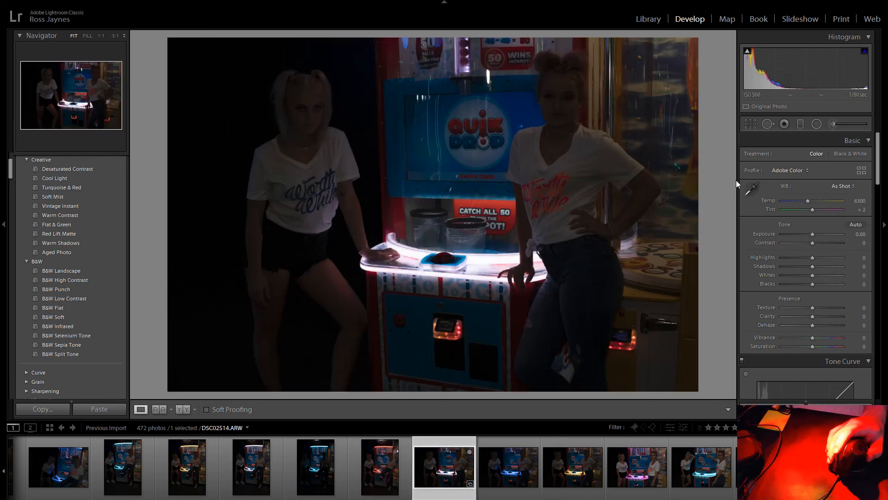